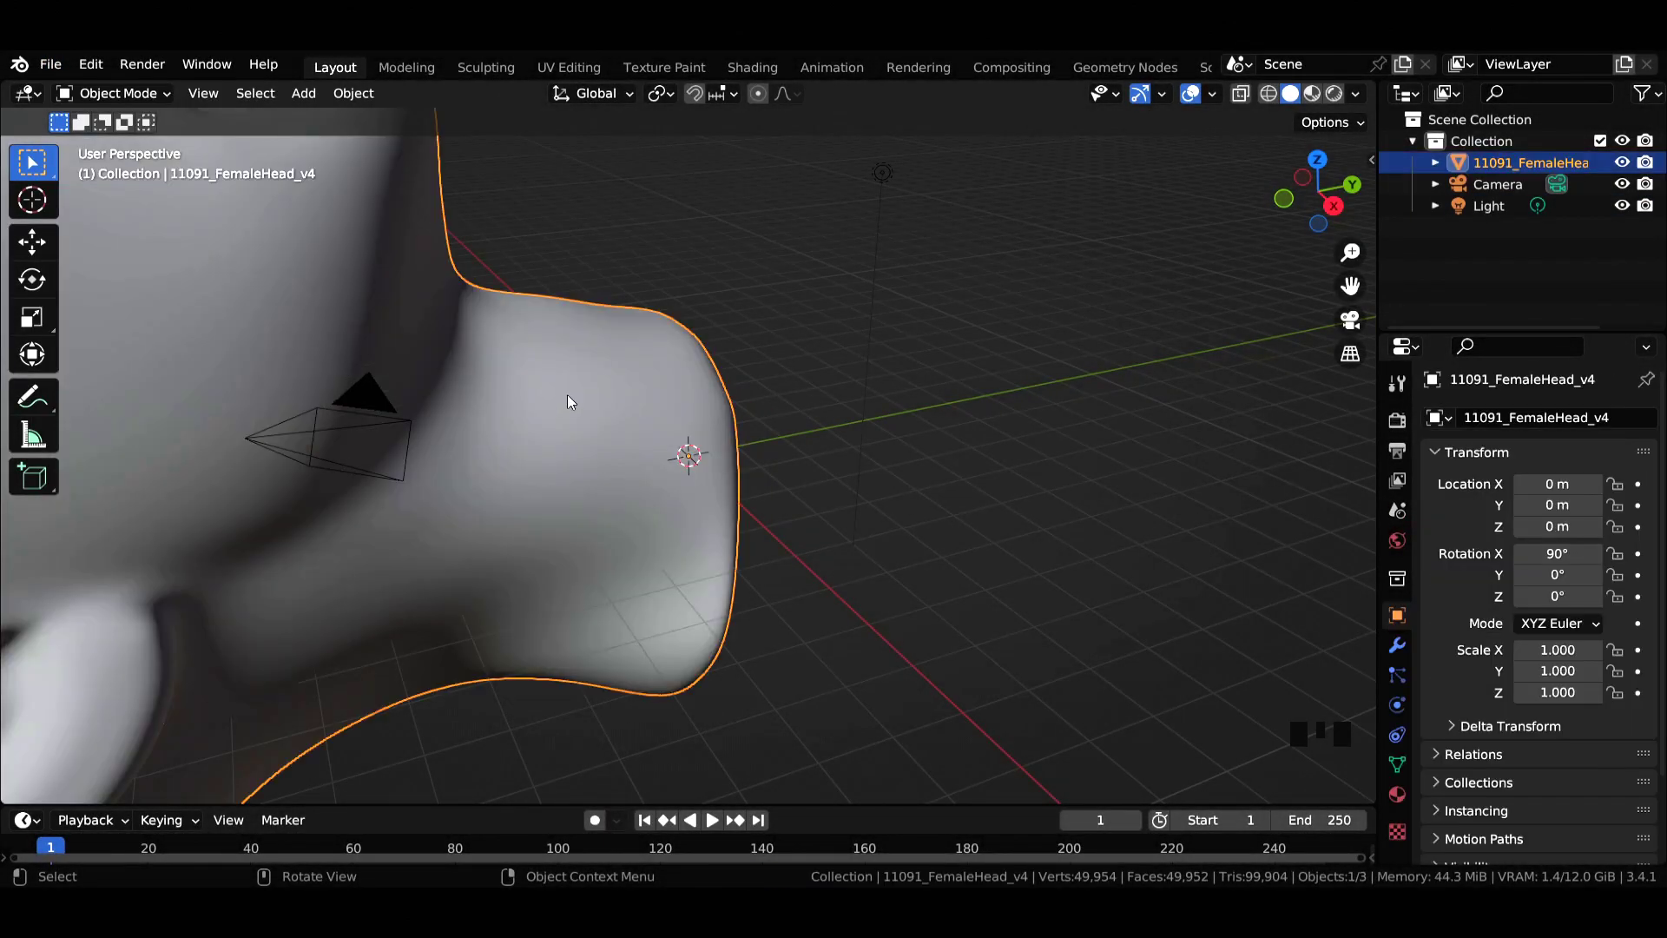
Set the female head's rotation to 0° on X and 180° on Z
double_click(1552, 552)
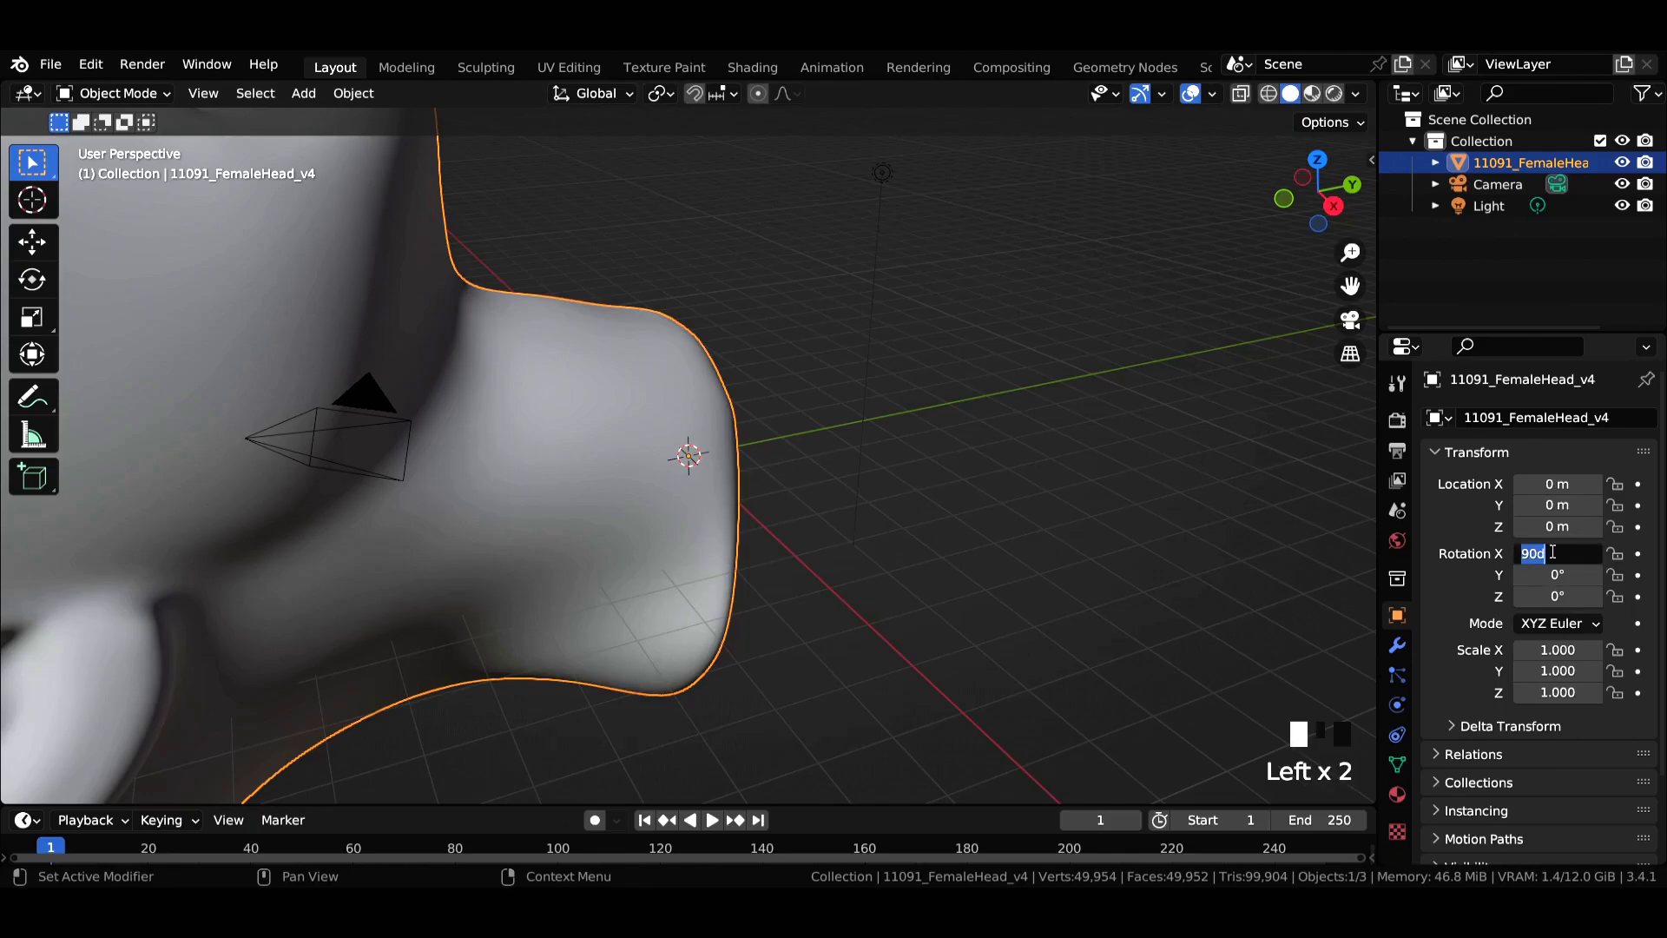
key(Return)
click(1564, 602)
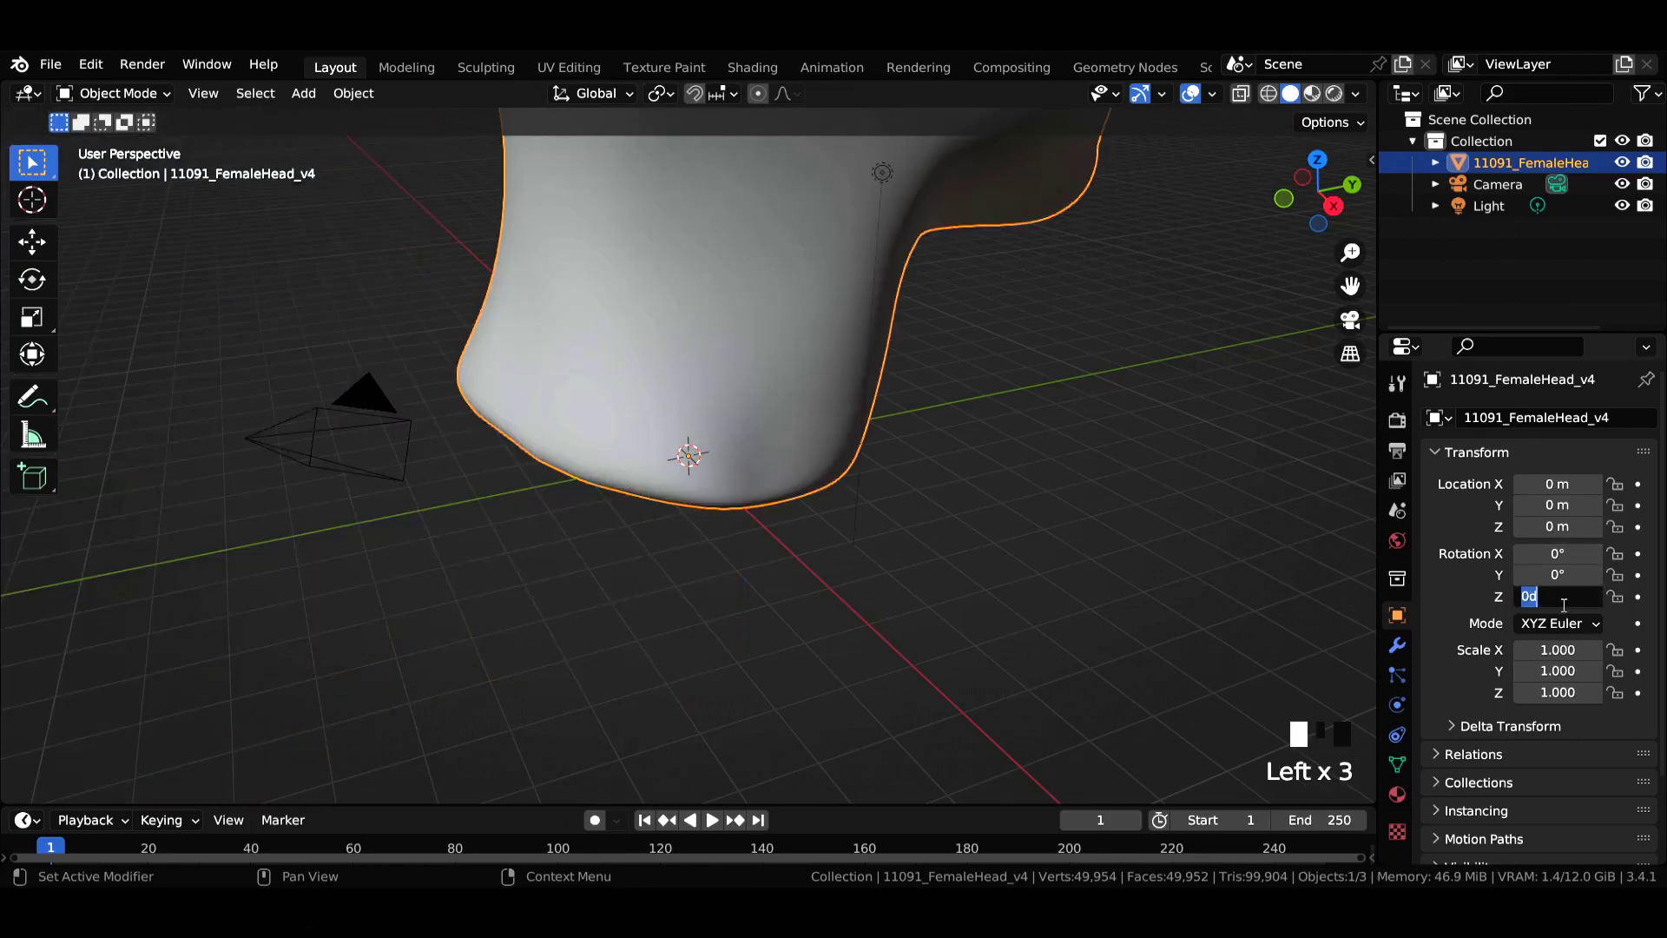
text(180)
key(Return)
Scale the female head to 0.1 on all three axes
click(1563, 649)
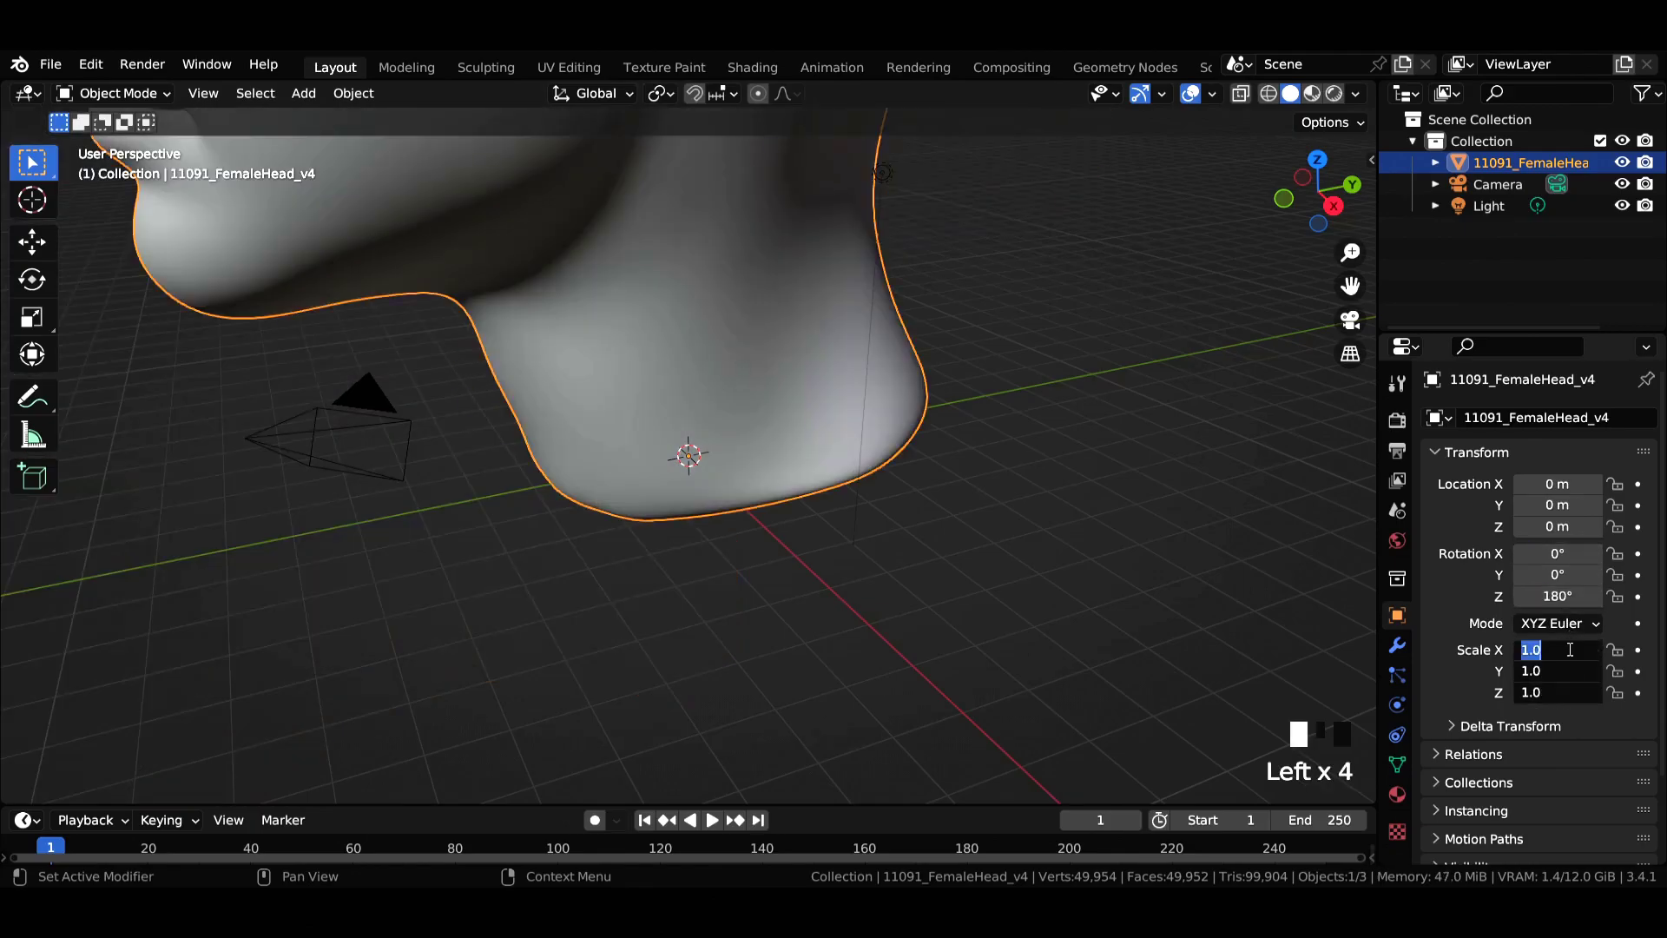
text(.1)
key(Return)
Move the head's geometry to its origin from the front view and shade the mesh flat
key(KP_1)
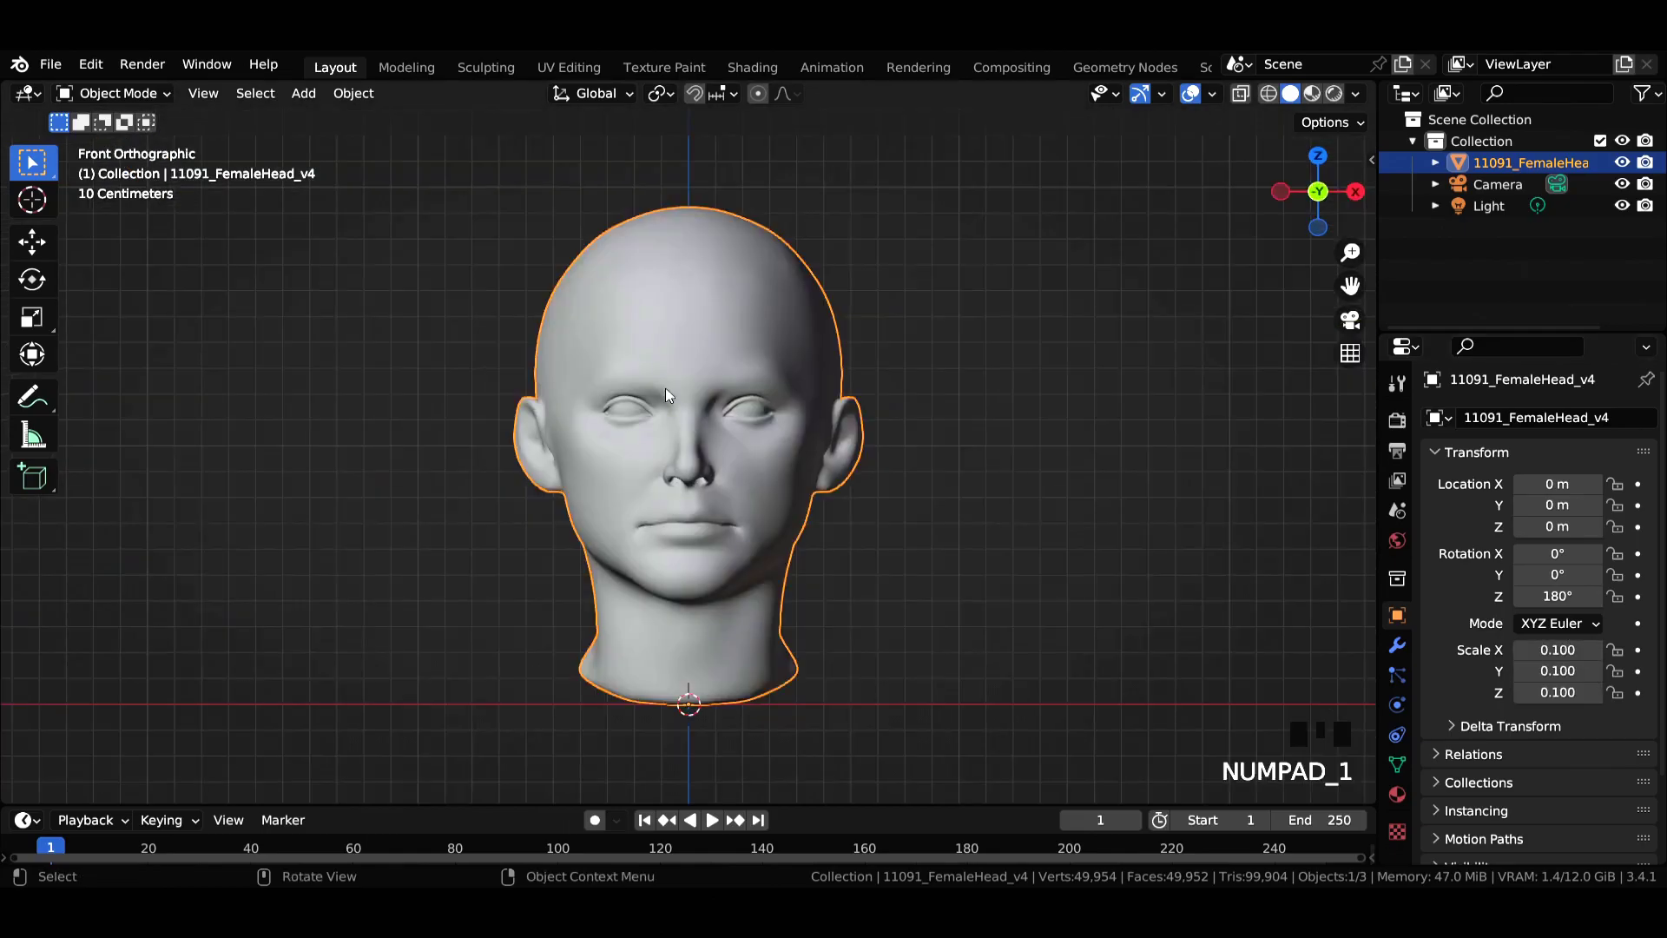
right_click(667, 391)
mouse_move(669, 484)
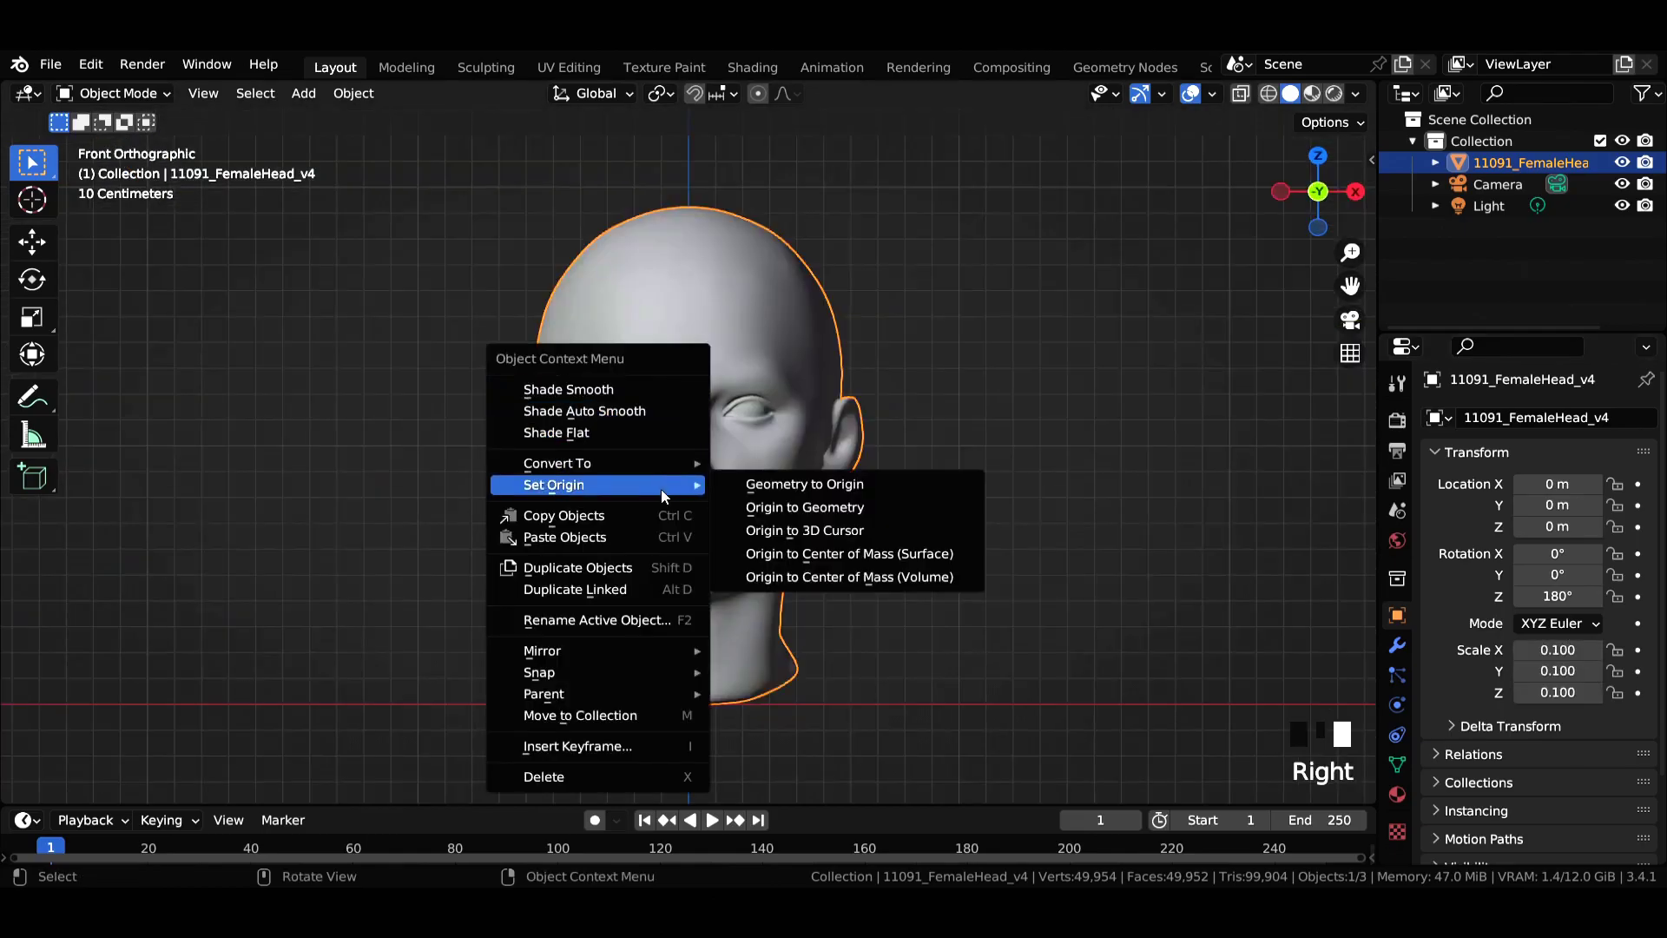
click(811, 492)
scroll(675, 273, up, 8)
right_click(655, 258)
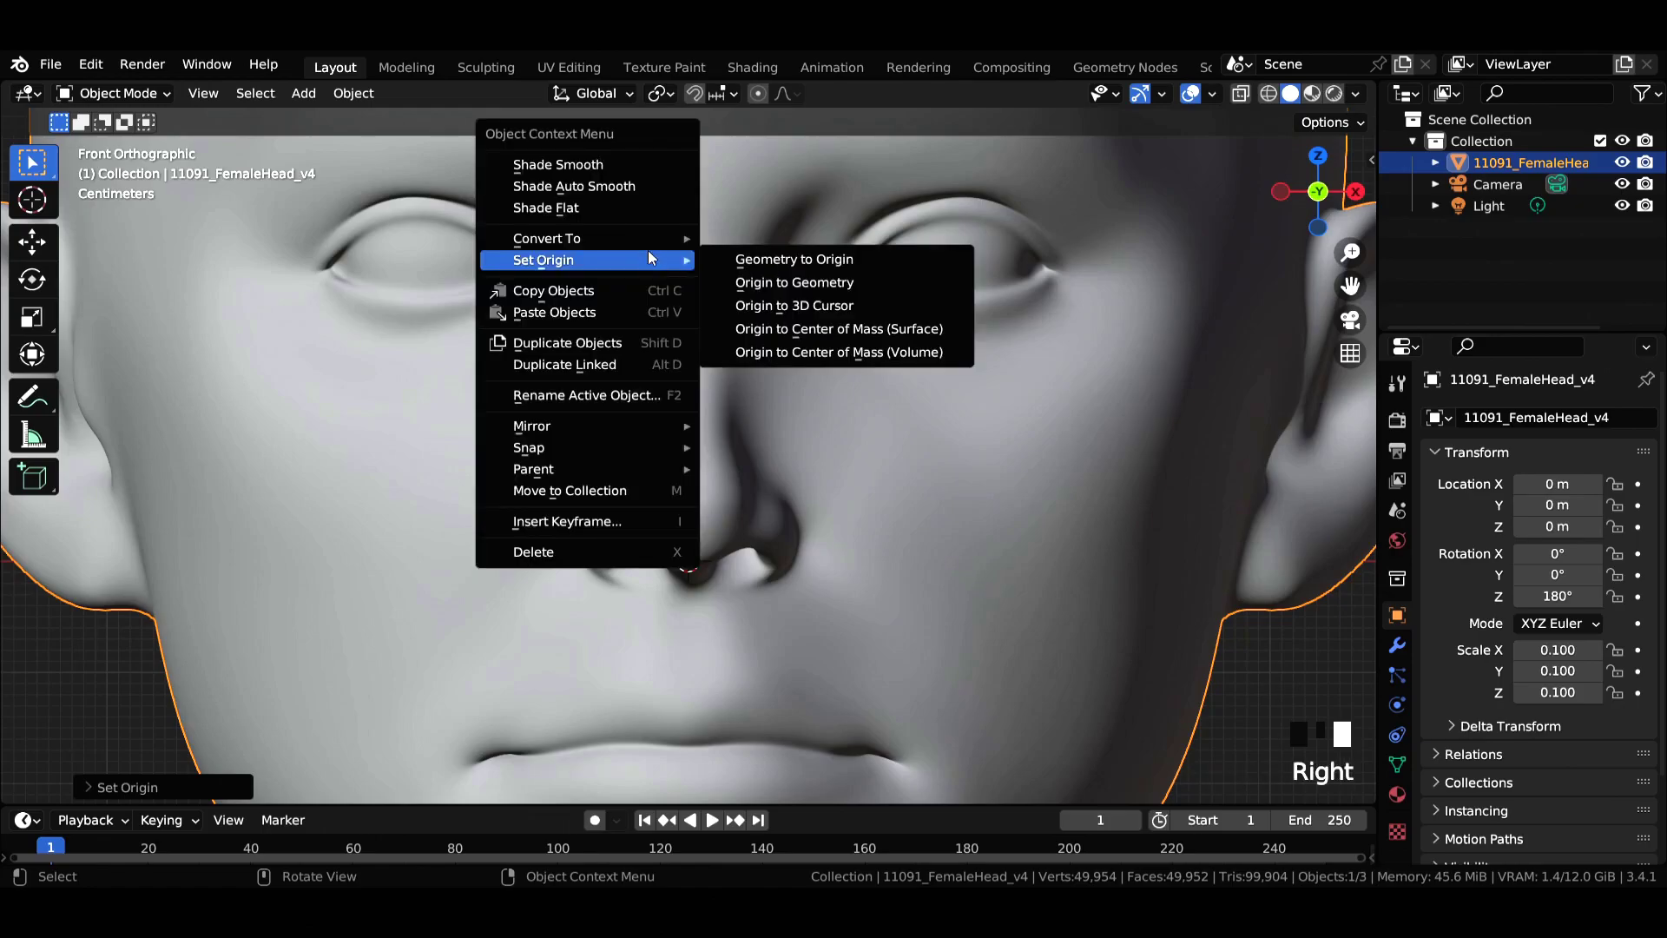
click(625, 208)
In Edit Mode with face selection, circle-select the eyeball faces inside the head's right eye
scroll(668, 417, up, 2)
key(Tab)
key(3)
shift+middle_drag(382, 269, 738, 512)
scroll(712, 495, up, 6)
key(c)
mouse_move(347, 486)
mouse_down()
mouse_move(660, 347)
mouse_move(1033, 461)
mouse_move(1003, 540)
mouse_move(444, 402)
mouse_move(955, 382)
mouse_move(746, 491)
mouse_move(382, 434)
mouse_move(664, 544)
mouse_move(877, 460)
mouse_up()
right_click(839, 445)
Add the eyeball faces of the head's left eye to the selection and delete the faces of both eyes
shift+middle_drag(840, 444, 174, 408)
scroll(688, 400, down, 1)
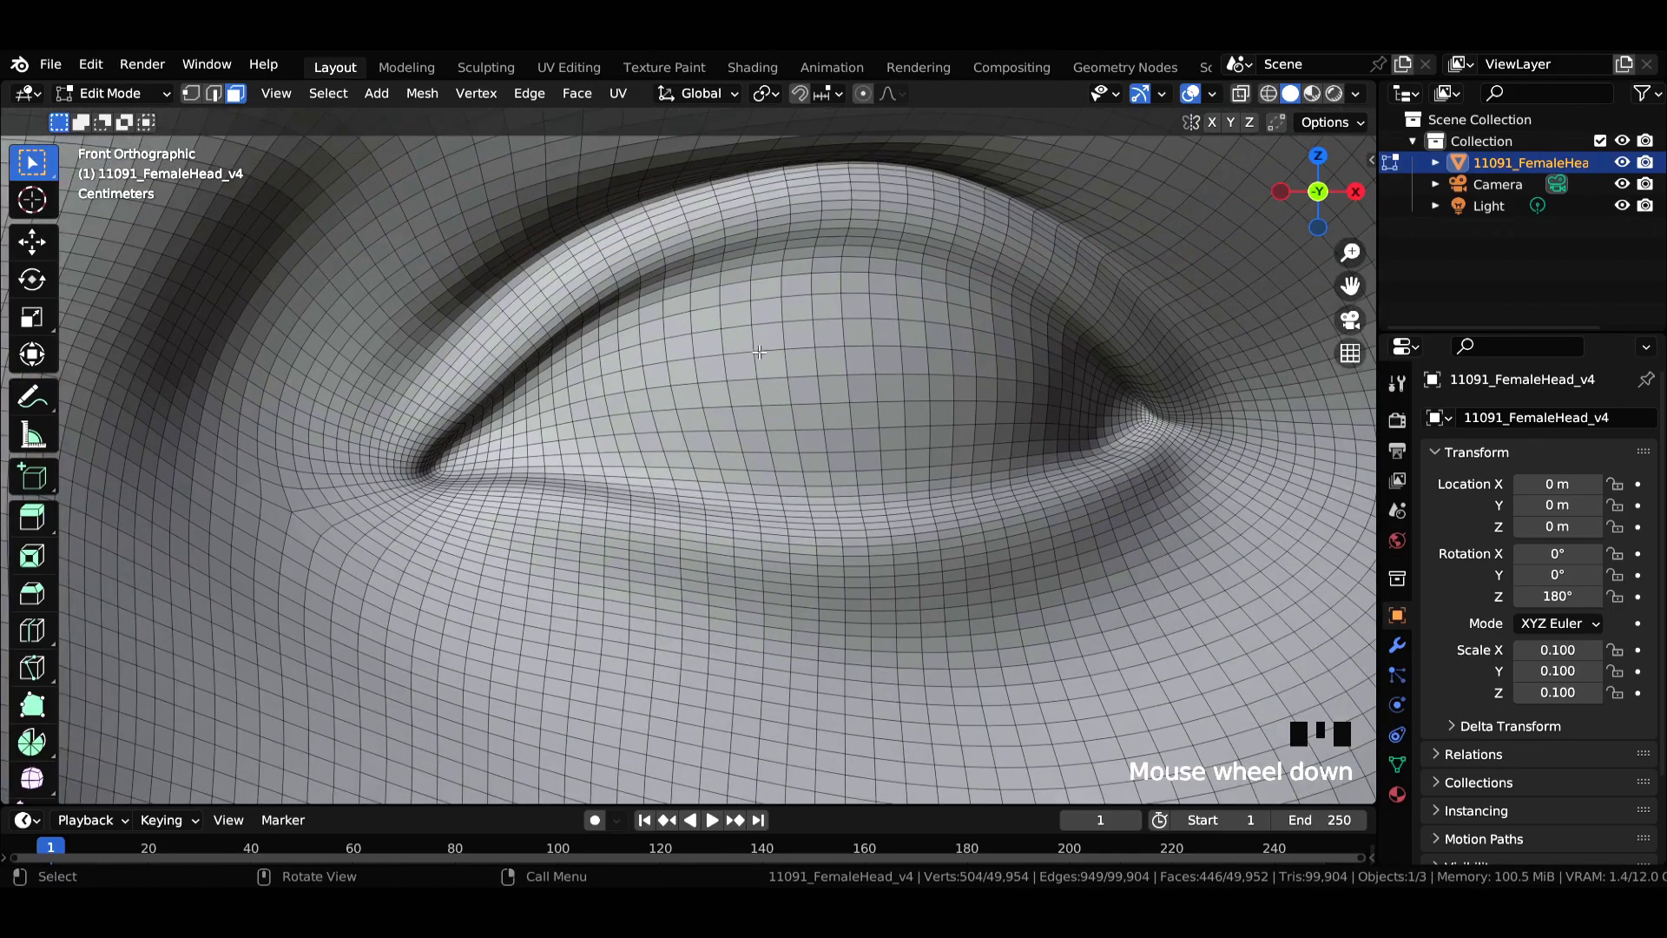
shift+middle_drag(760, 355, 615, 399)
scroll(615, 399, up, 3)
scroll(615, 399, down, 3)
key(c)
mouse_move(615, 399)
mouse_down()
mouse_move(573, 312)
mouse_move(1190, 483)
mouse_move(1146, 551)
mouse_move(205, 548)
mouse_move(252, 495)
mouse_move(267, 566)
mouse_move(1164, 364)
mouse_move(617, 435)
mouse_up()
right_click(617, 435)
scroll(617, 435, down, 9)
shift+middle_drag(486, 373, 610, 402)
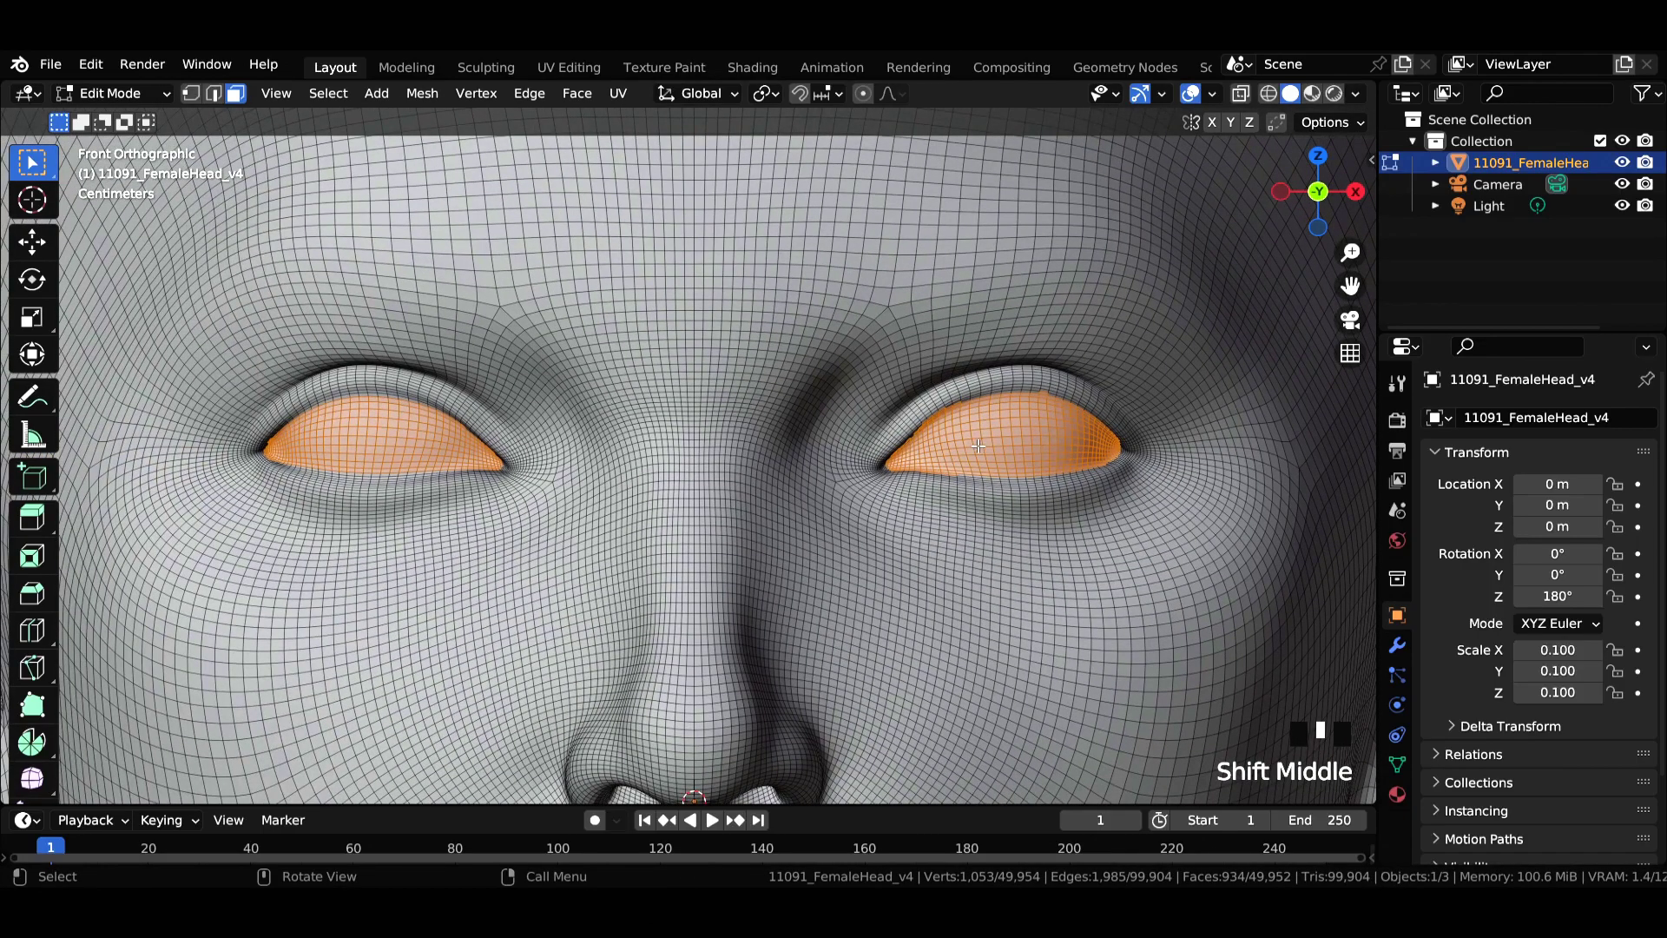
key(Delete)
click(854, 490)
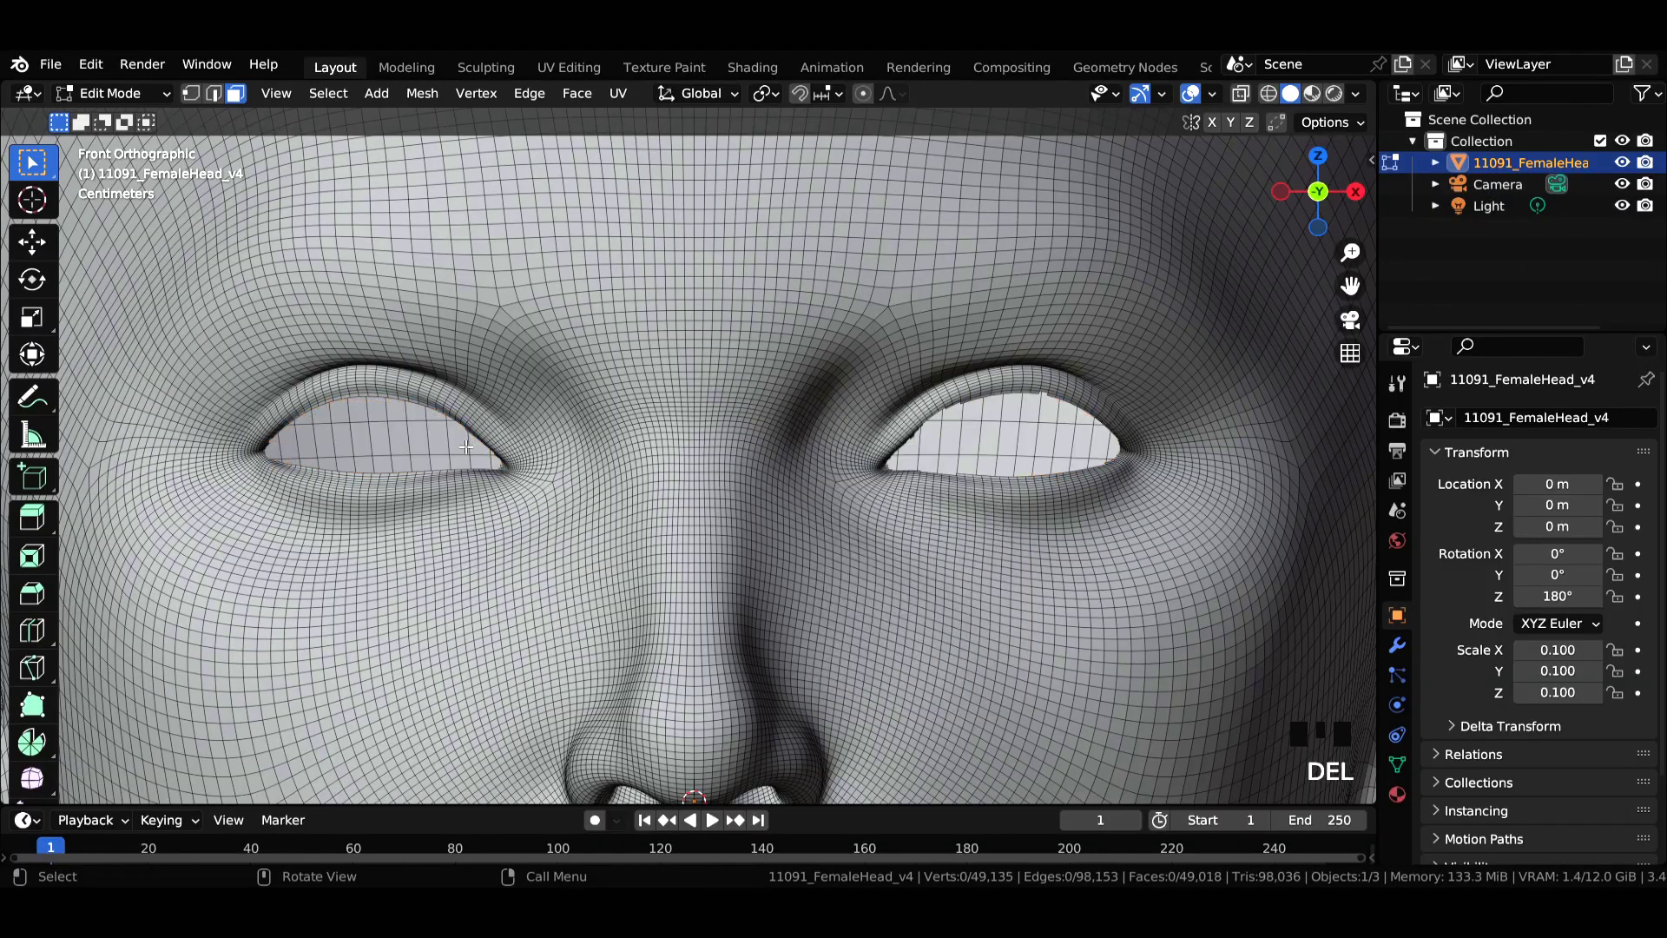
Inspect both eye openings, save the file and return to Object Mode
scroll(466, 446, down, 4)
scroll(460, 447, up, 6)
scroll(1177, 416, up, 1)
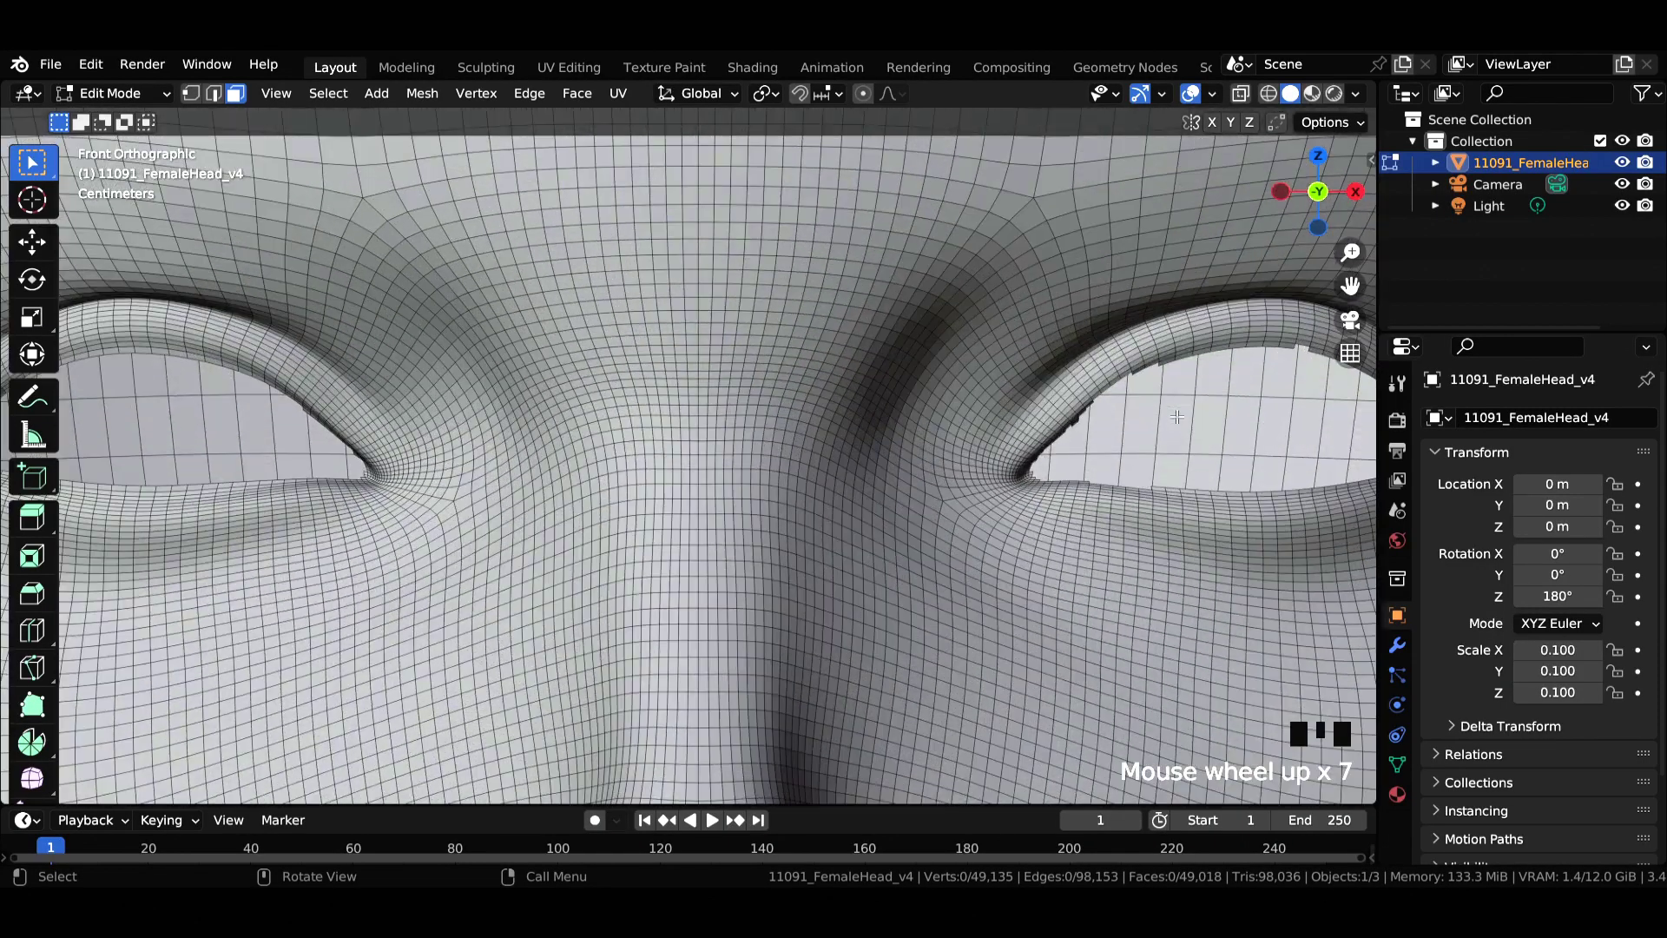
scroll(1085, 439, down, 5)
middle_drag(760, 425, 675, 415)
key(ctrl+s)
key(Tab)
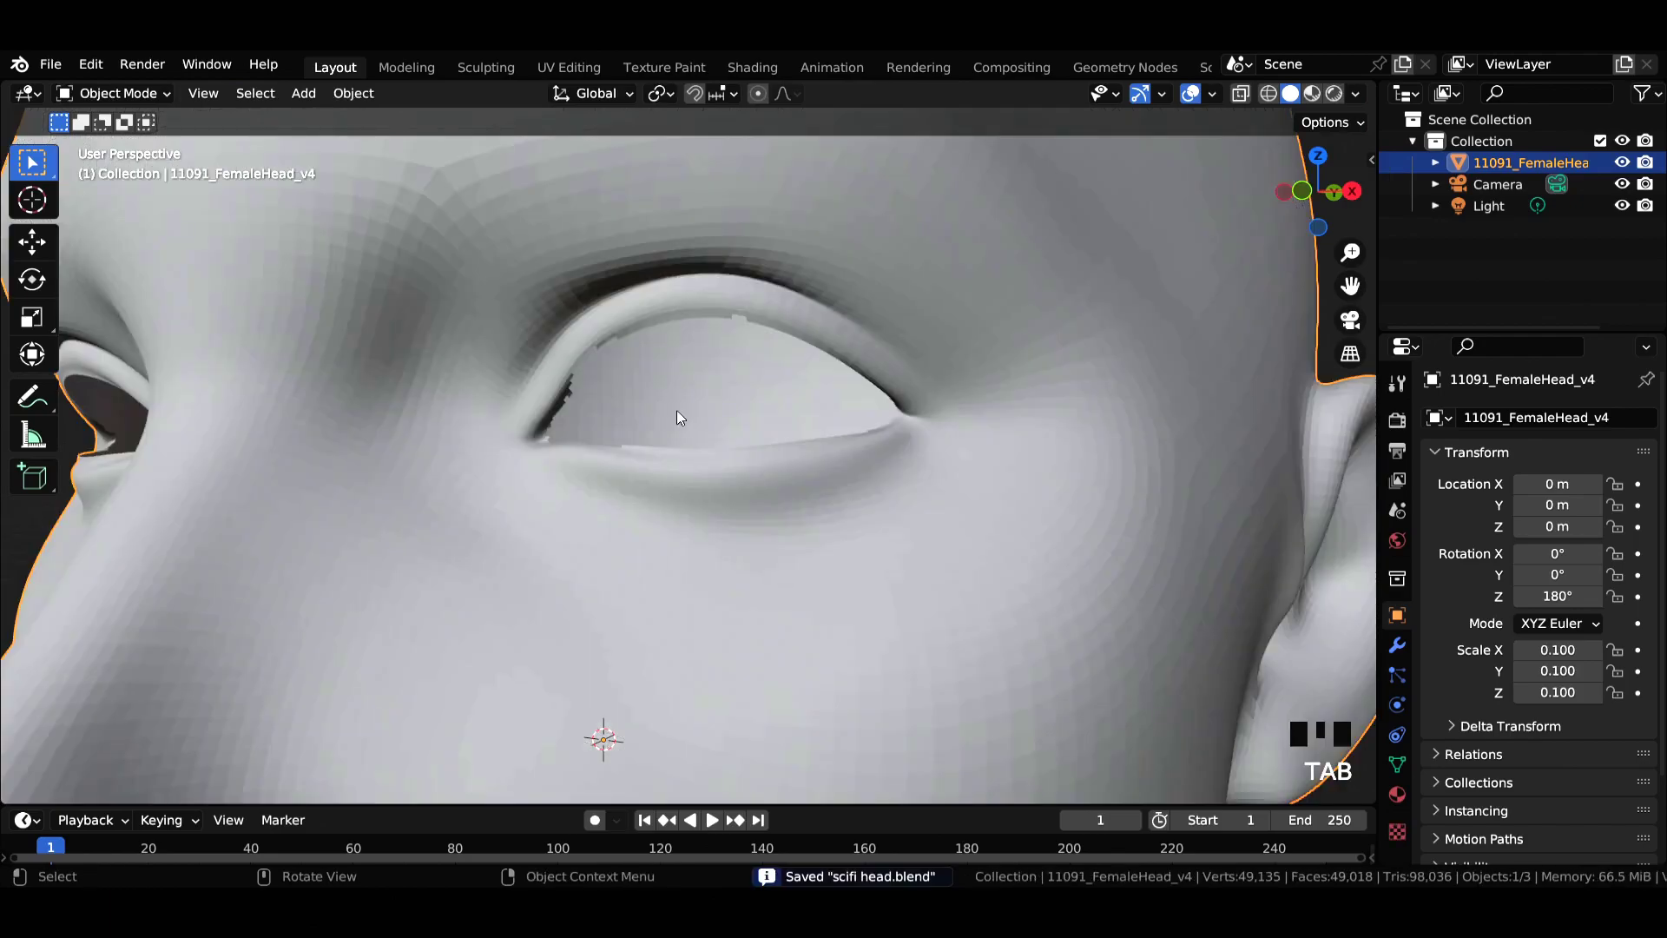
Look through the camera, select it and set its rotation to 109° on X and 31.7° on Z
key(KP_Decimal)
key(KP_1)
scroll(719, 407, up, 5)
key(KP_0)
click(1032, 460)
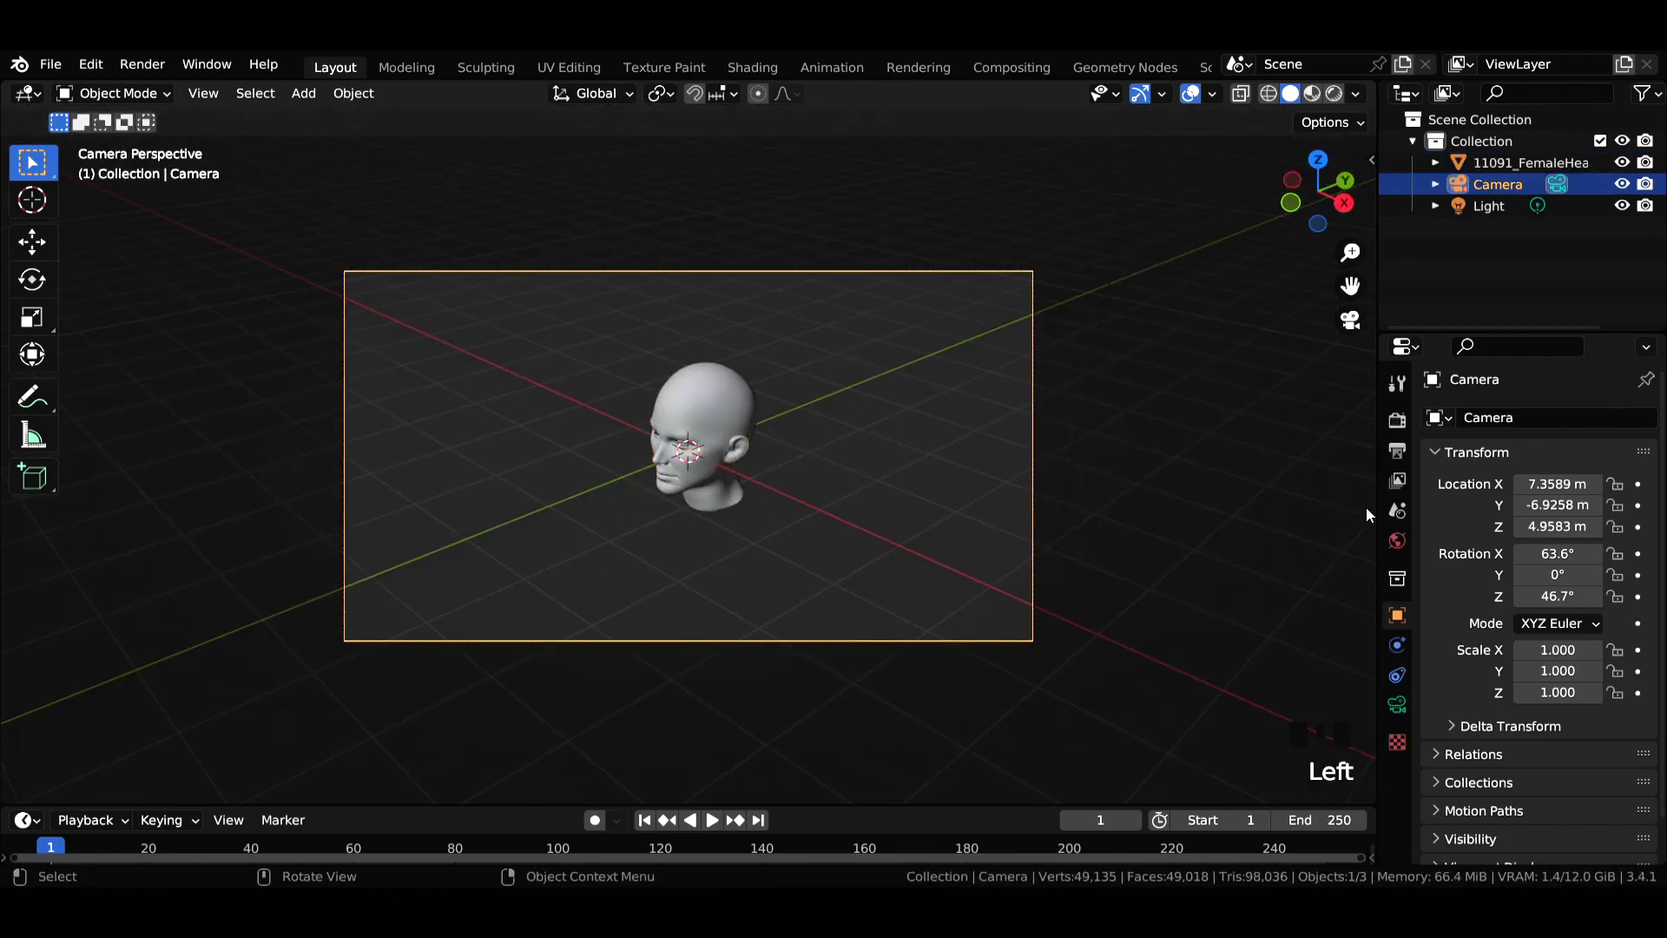
drag(1556, 553, 1489, 526)
key(ctrl+s)
drag(1556, 595, 1518, 596)
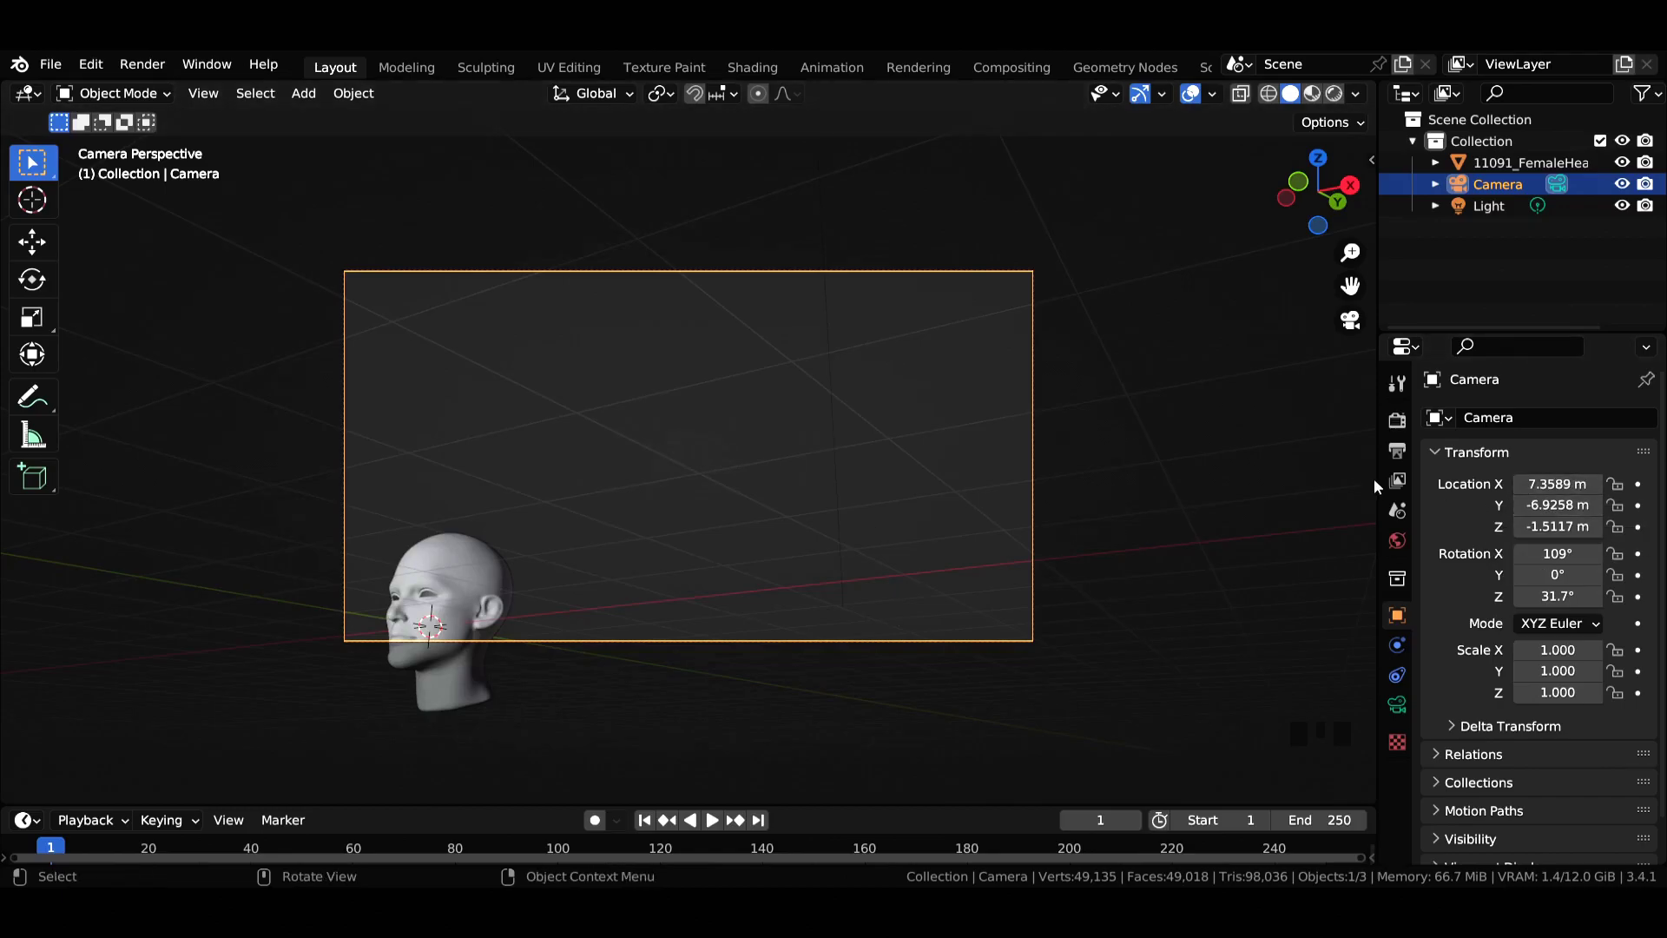
Set the camera's location to X 1.8889 m, Y -3.8458 m and Z -1.3217 m, and save the file
drag(1555, 527, 1583, 526)
key(ctrl+s)
key(ctrl+s)
key(ctrl+s)
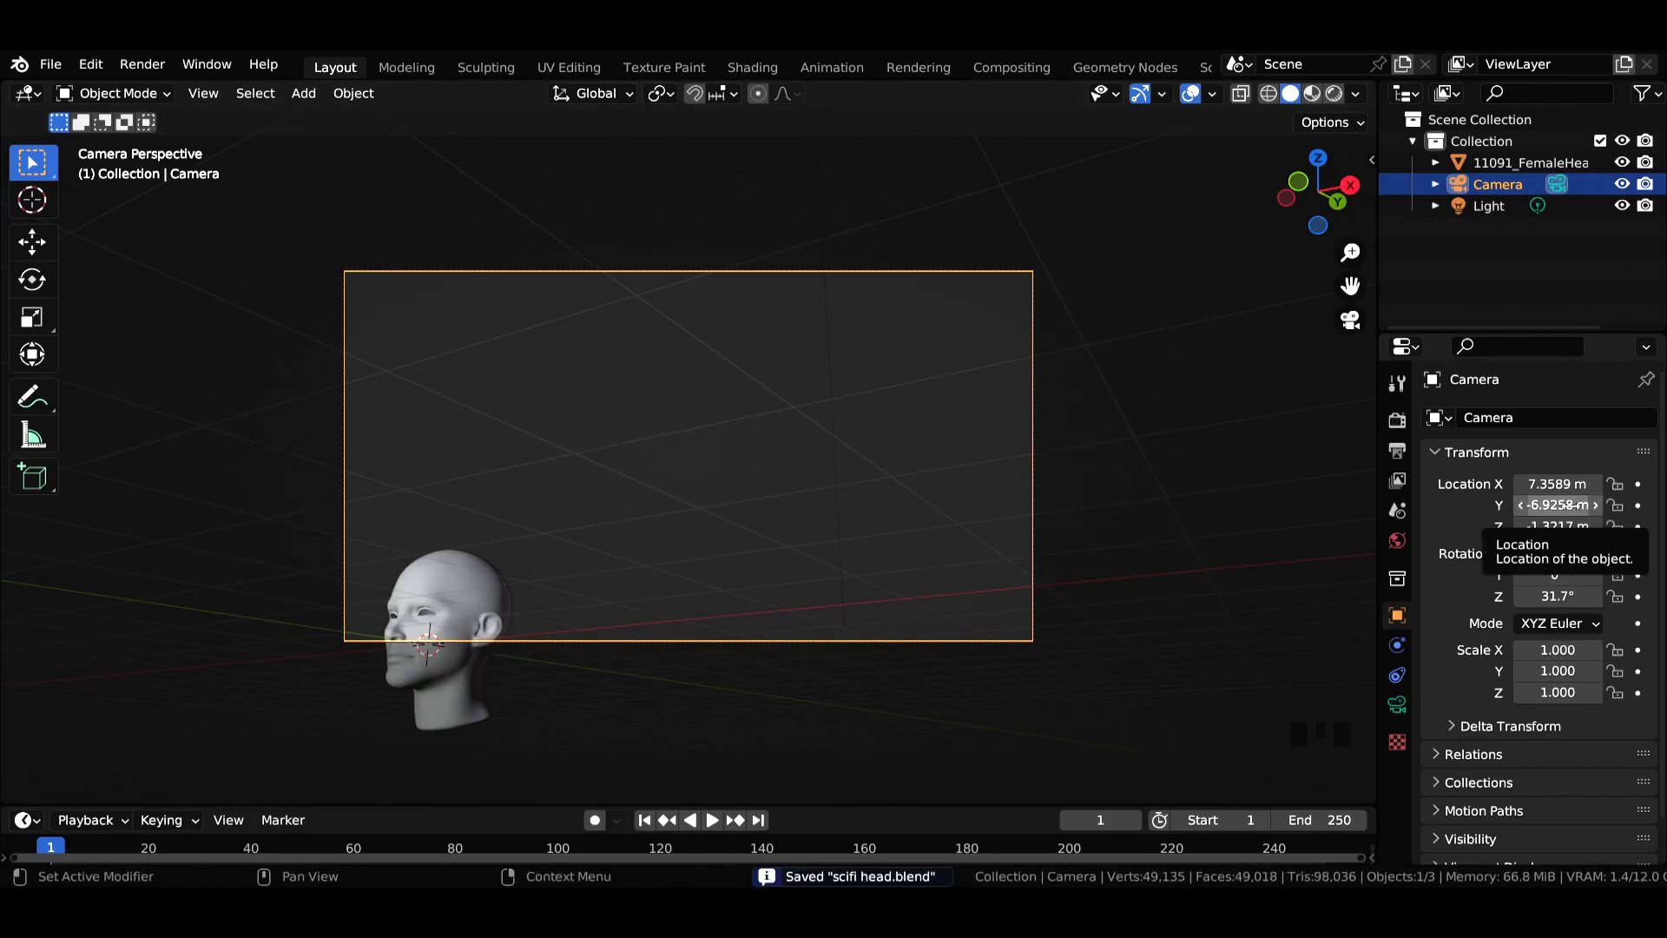
click(1594, 504)
mouse_move(1563, 504)
mouse_down()
mouse_move(1606, 505)
mouse_move(1525, 484)
mouse_move(1602, 505)
mouse_move(1583, 505)
mouse_up()
key(ctrl+s)
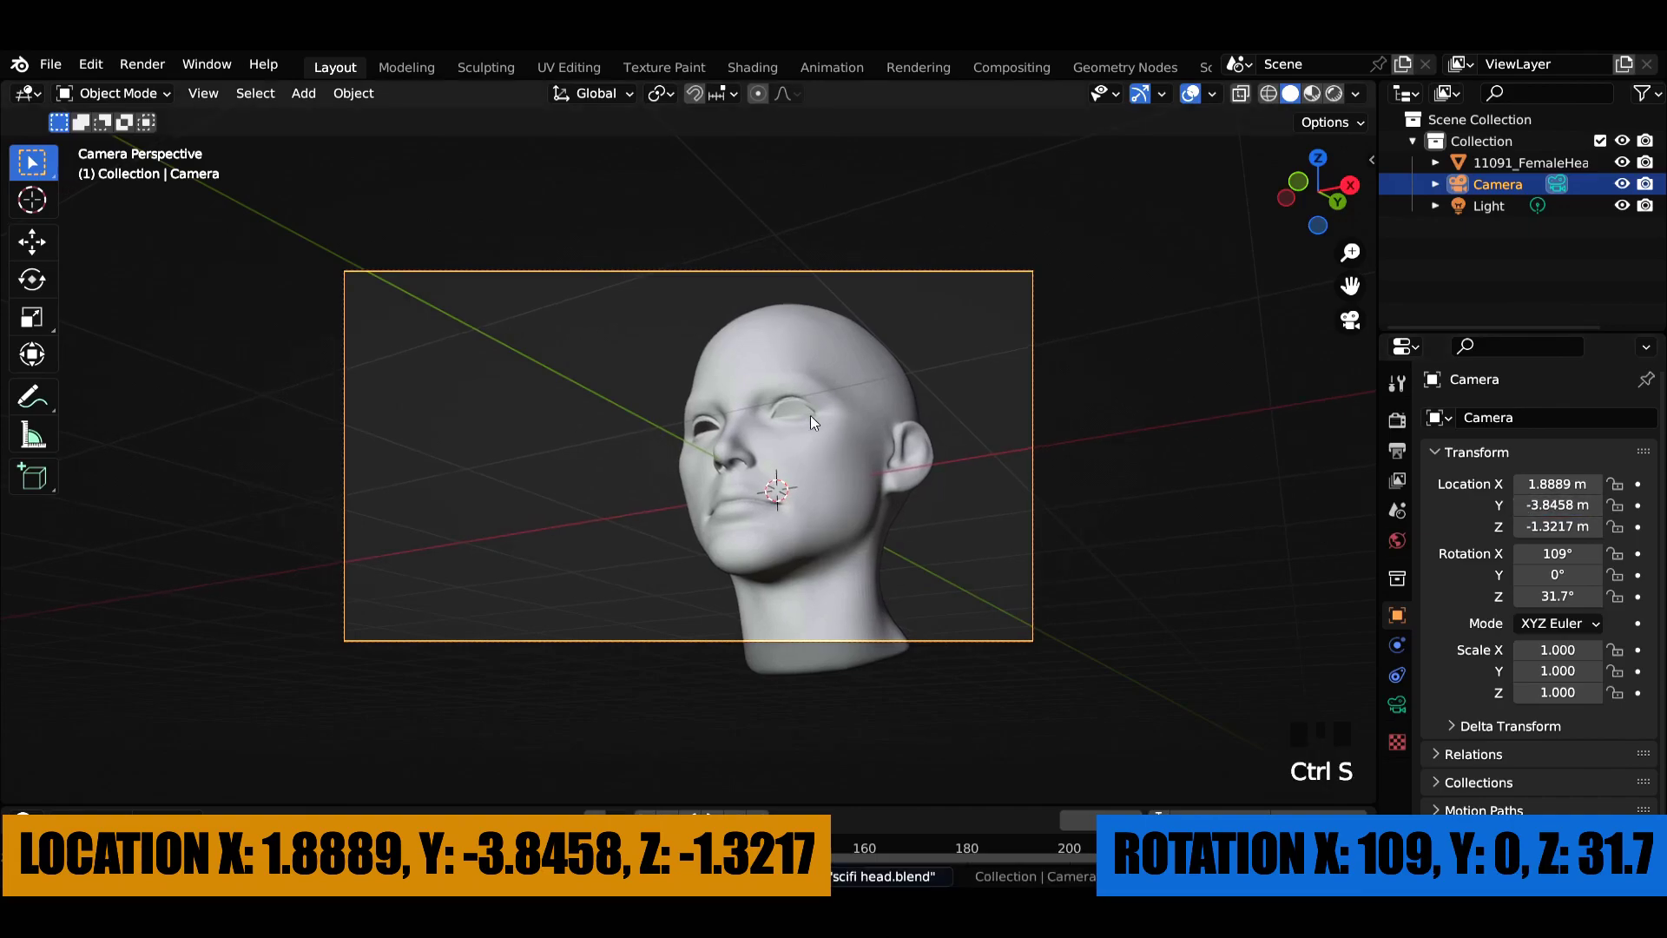
Set the camera lens's focal length to 100 mm
click(1397, 704)
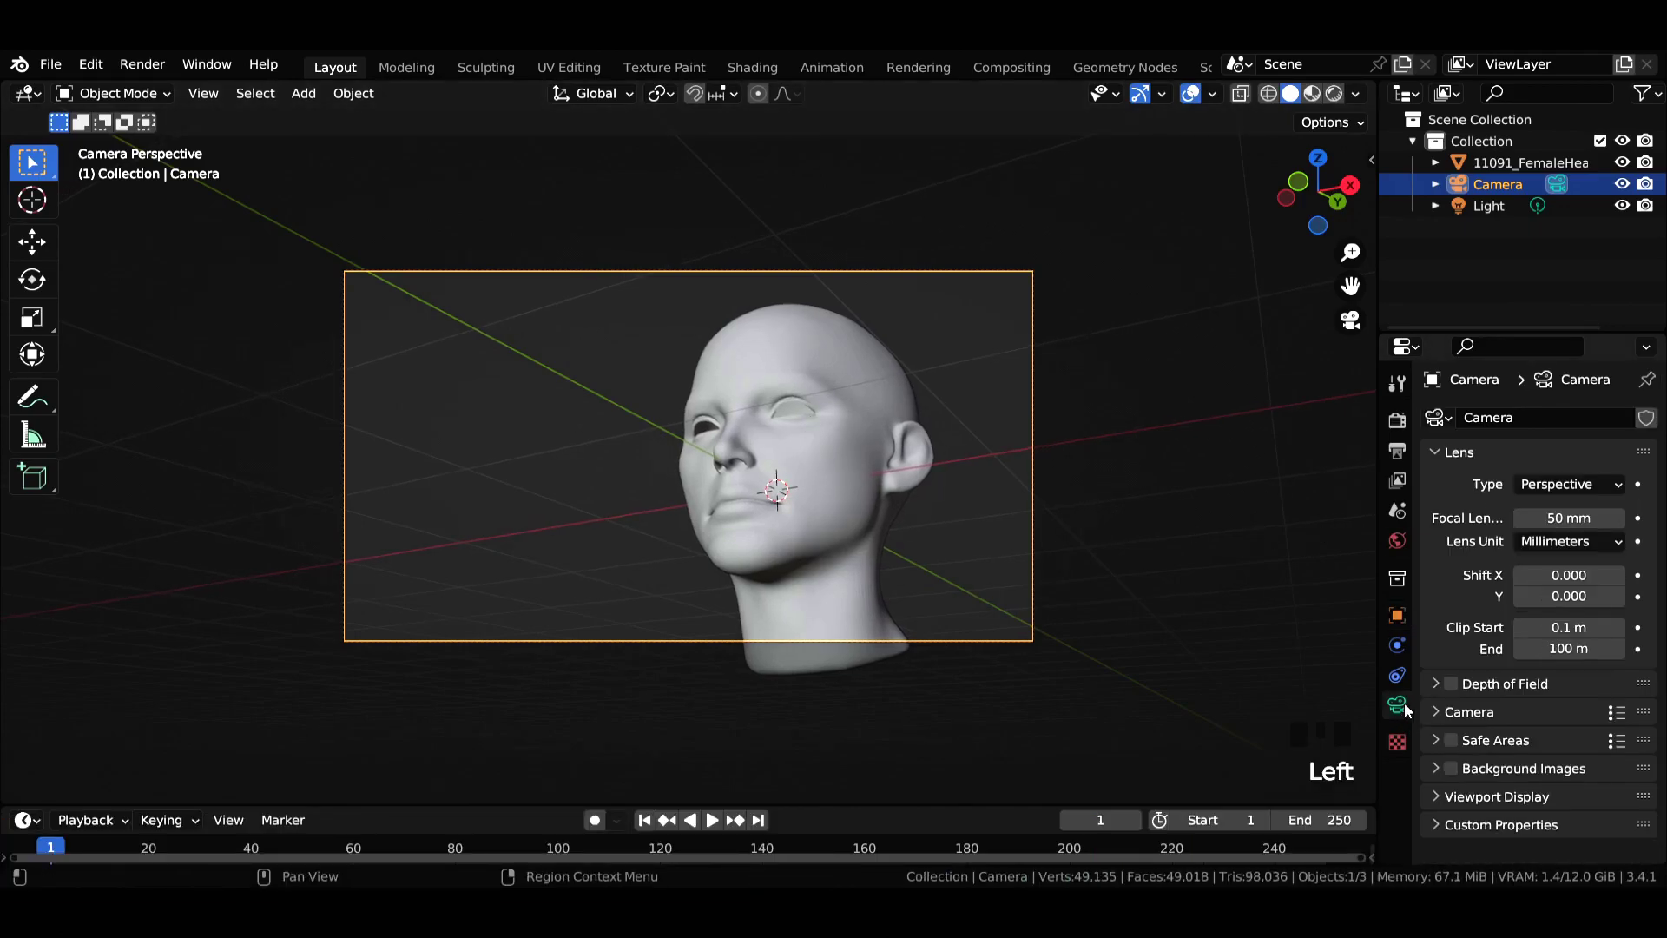
drag(1572, 518, 1573, 518)
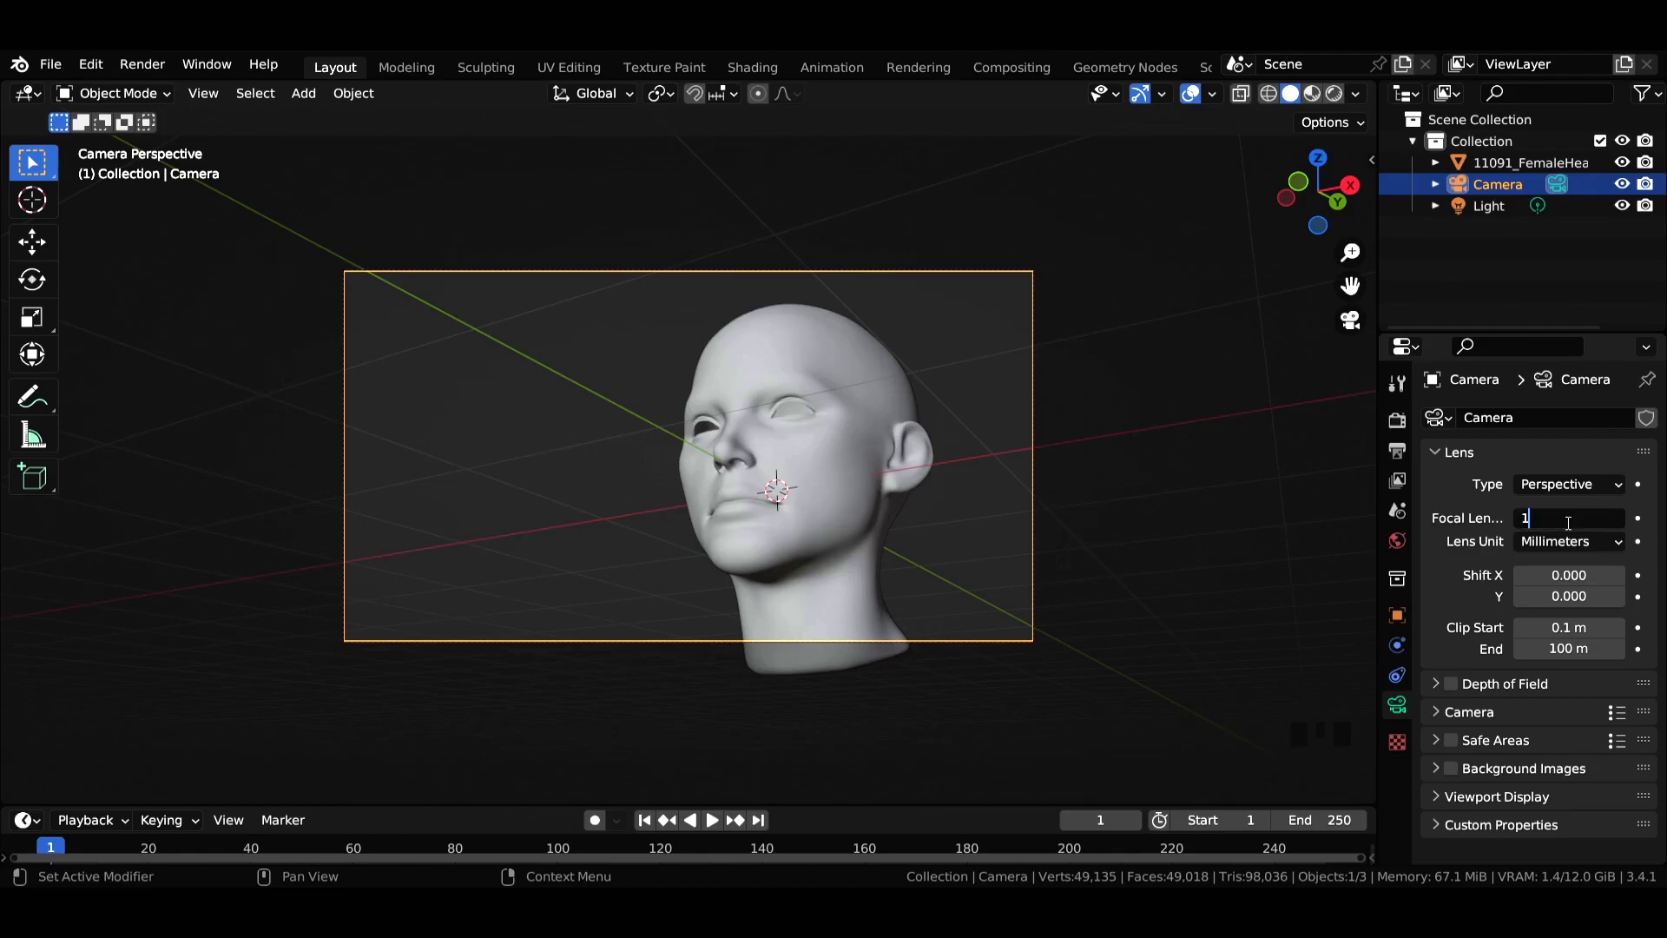
text(1)
text(00)
key(Return)
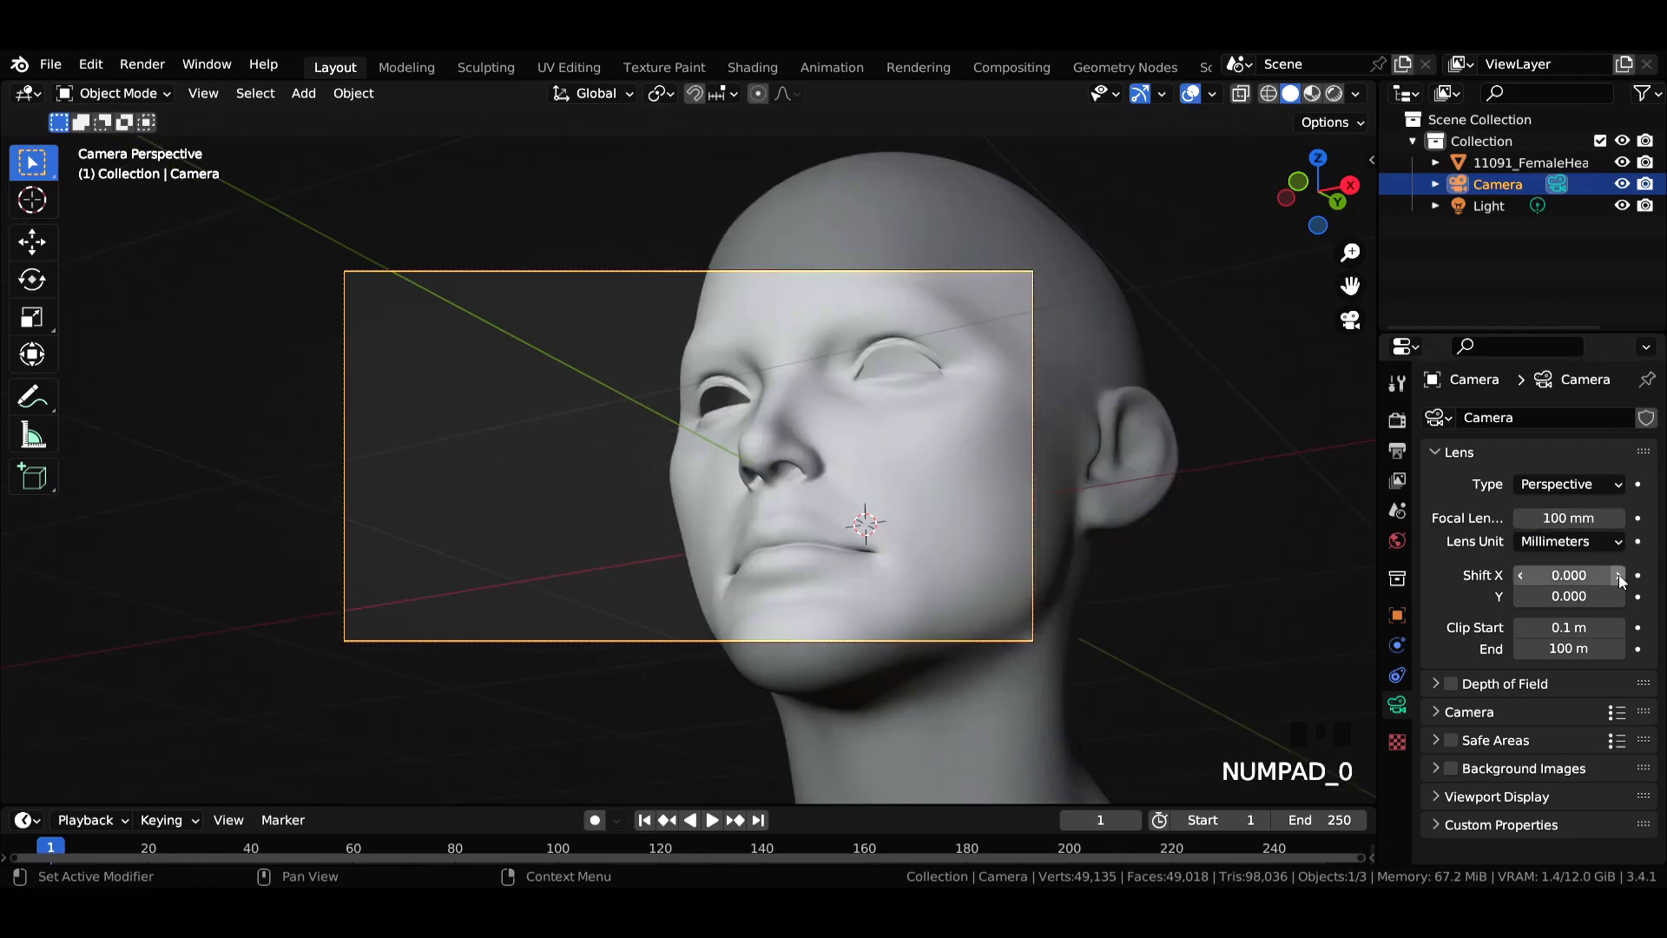
Set the camera's horizontal lens shift to 0.3 and save the file
click(1578, 576)
text(.3)
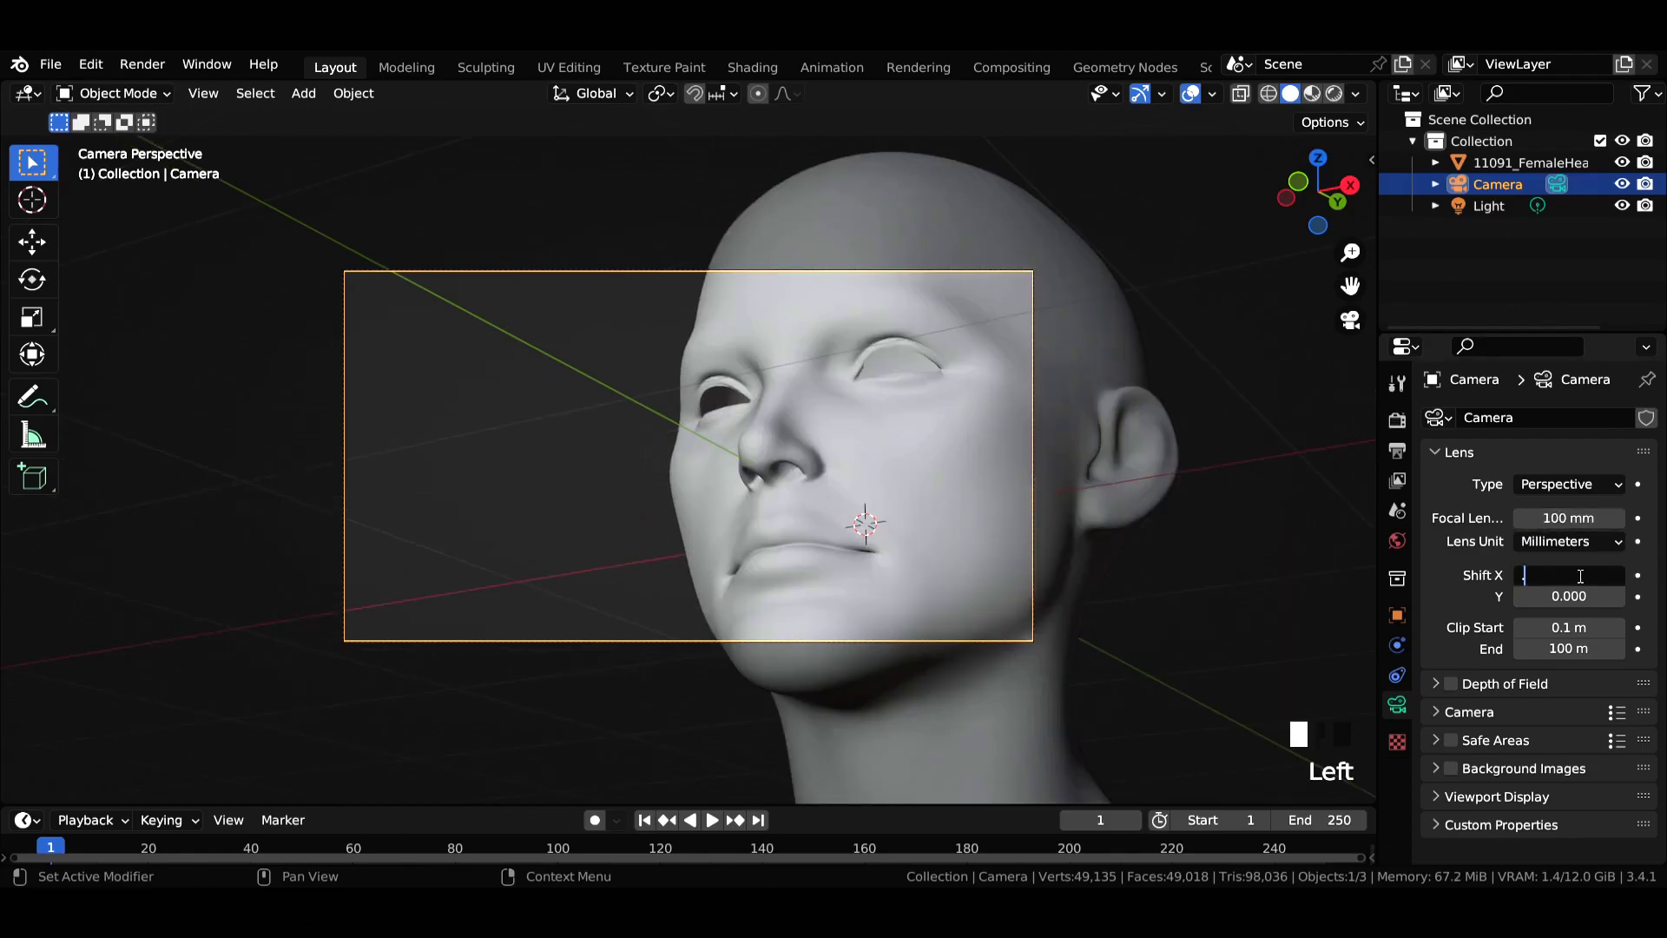
key(Return)
scroll(835, 536, down, 2)
key(ctrl+s)
Switch the render engine to Cycles on GPU Compute and set the viewport's max samples to 128
click(1398, 422)
click(1567, 421)
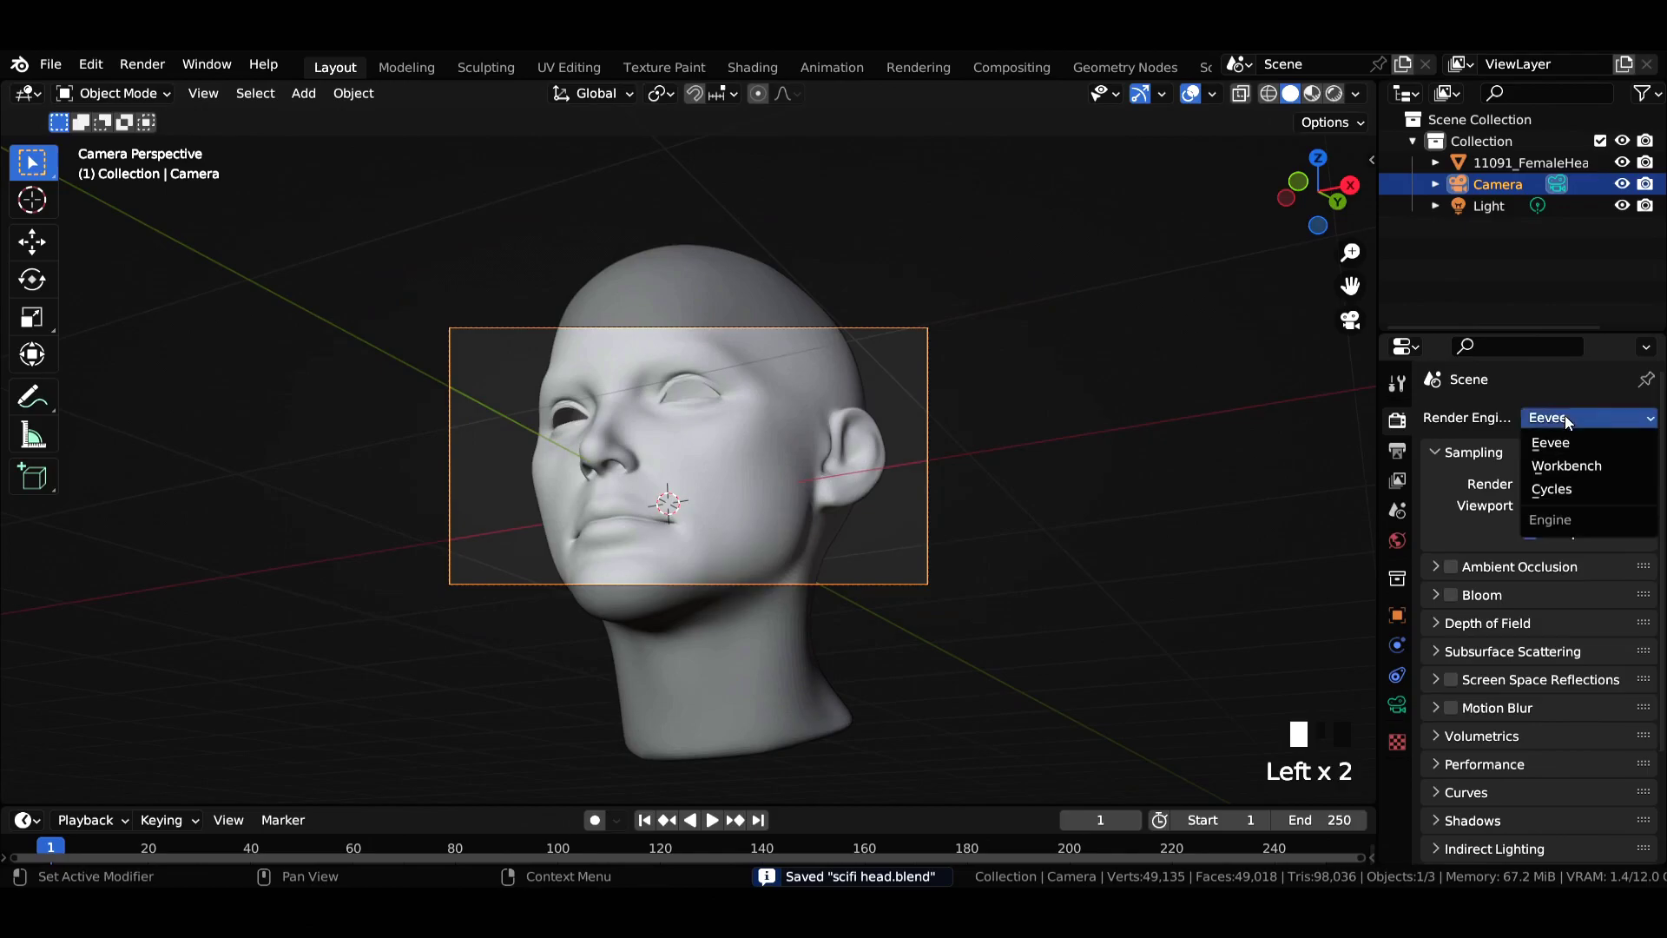
click(1570, 493)
click(1576, 469)
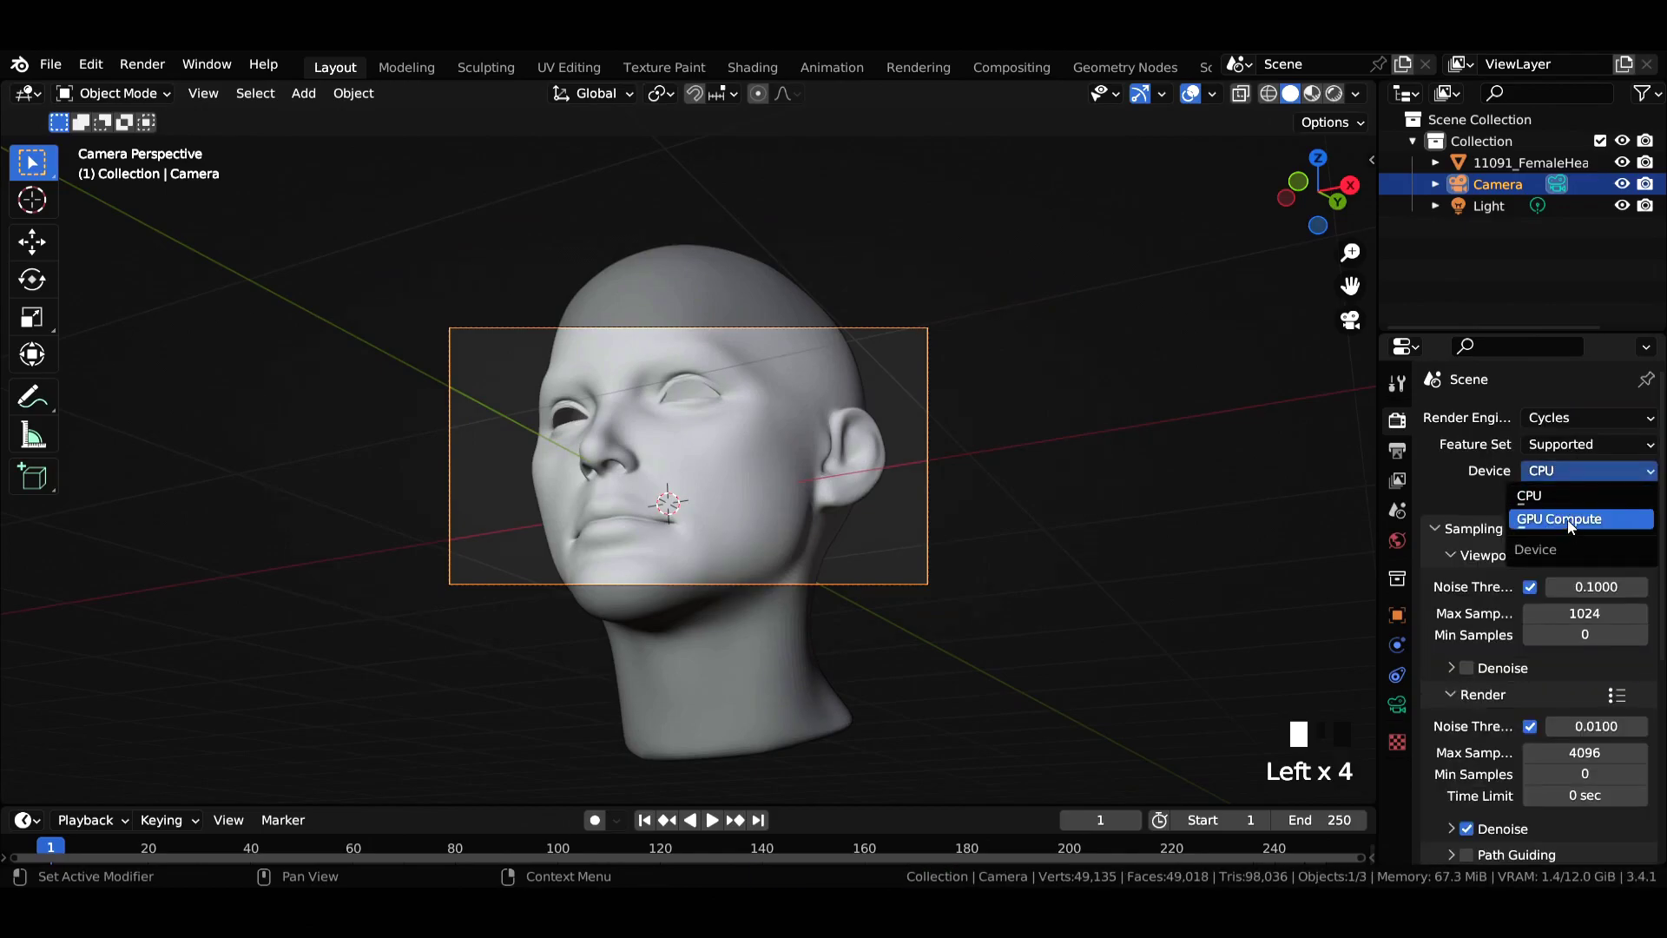
click(1572, 520)
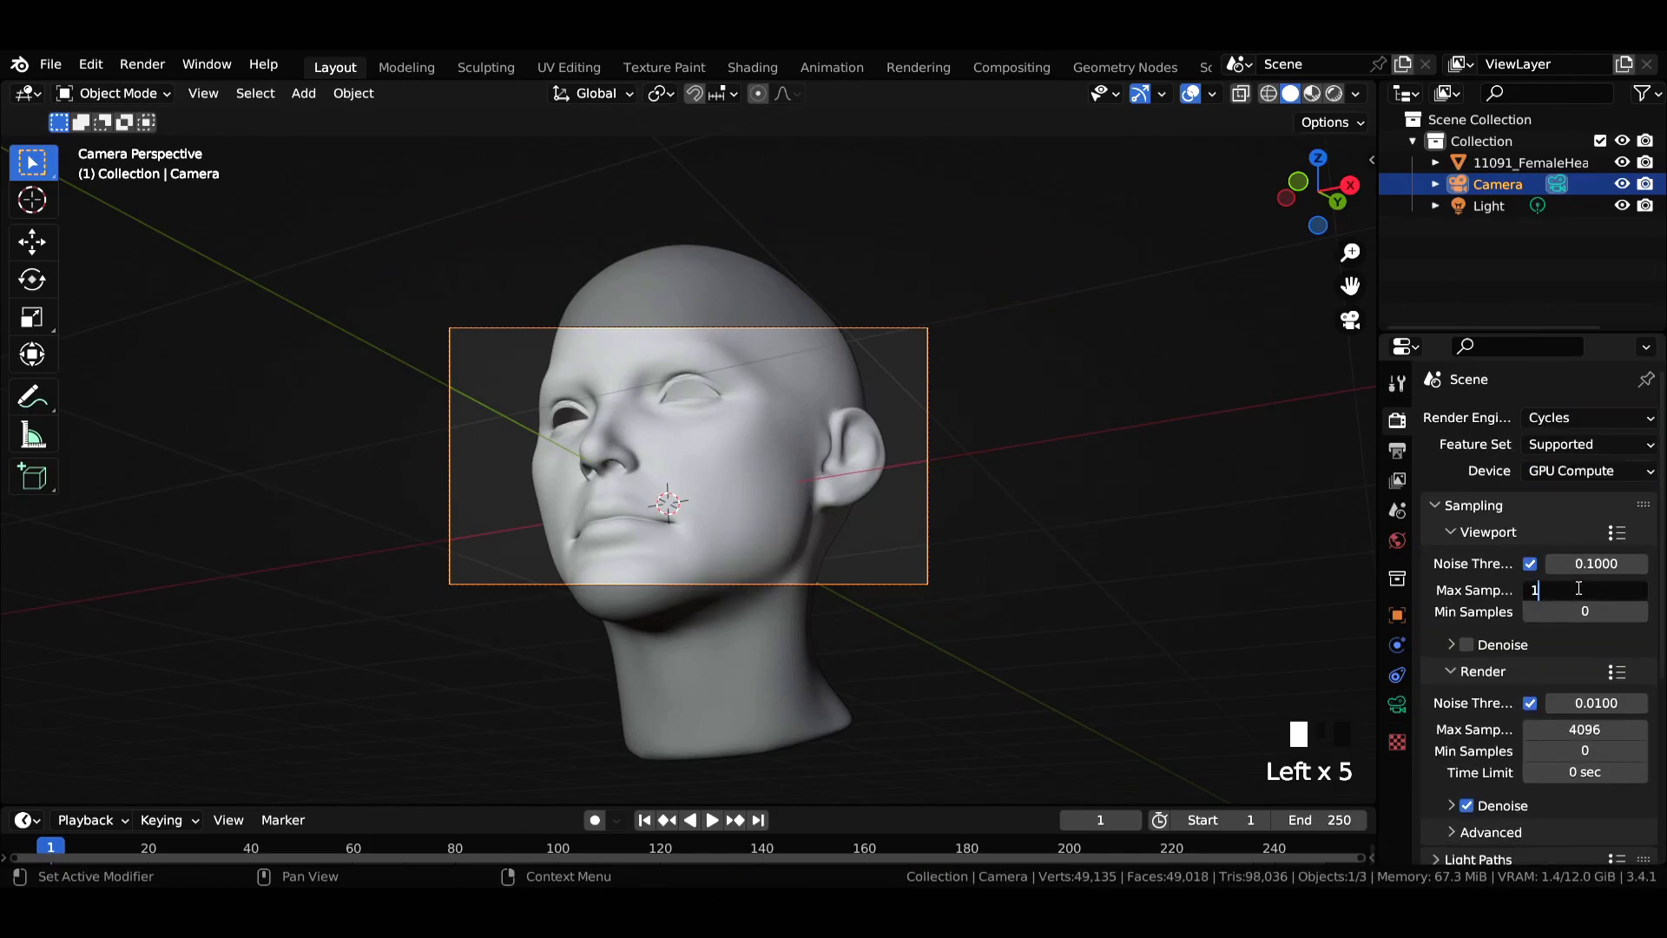
key(Return)
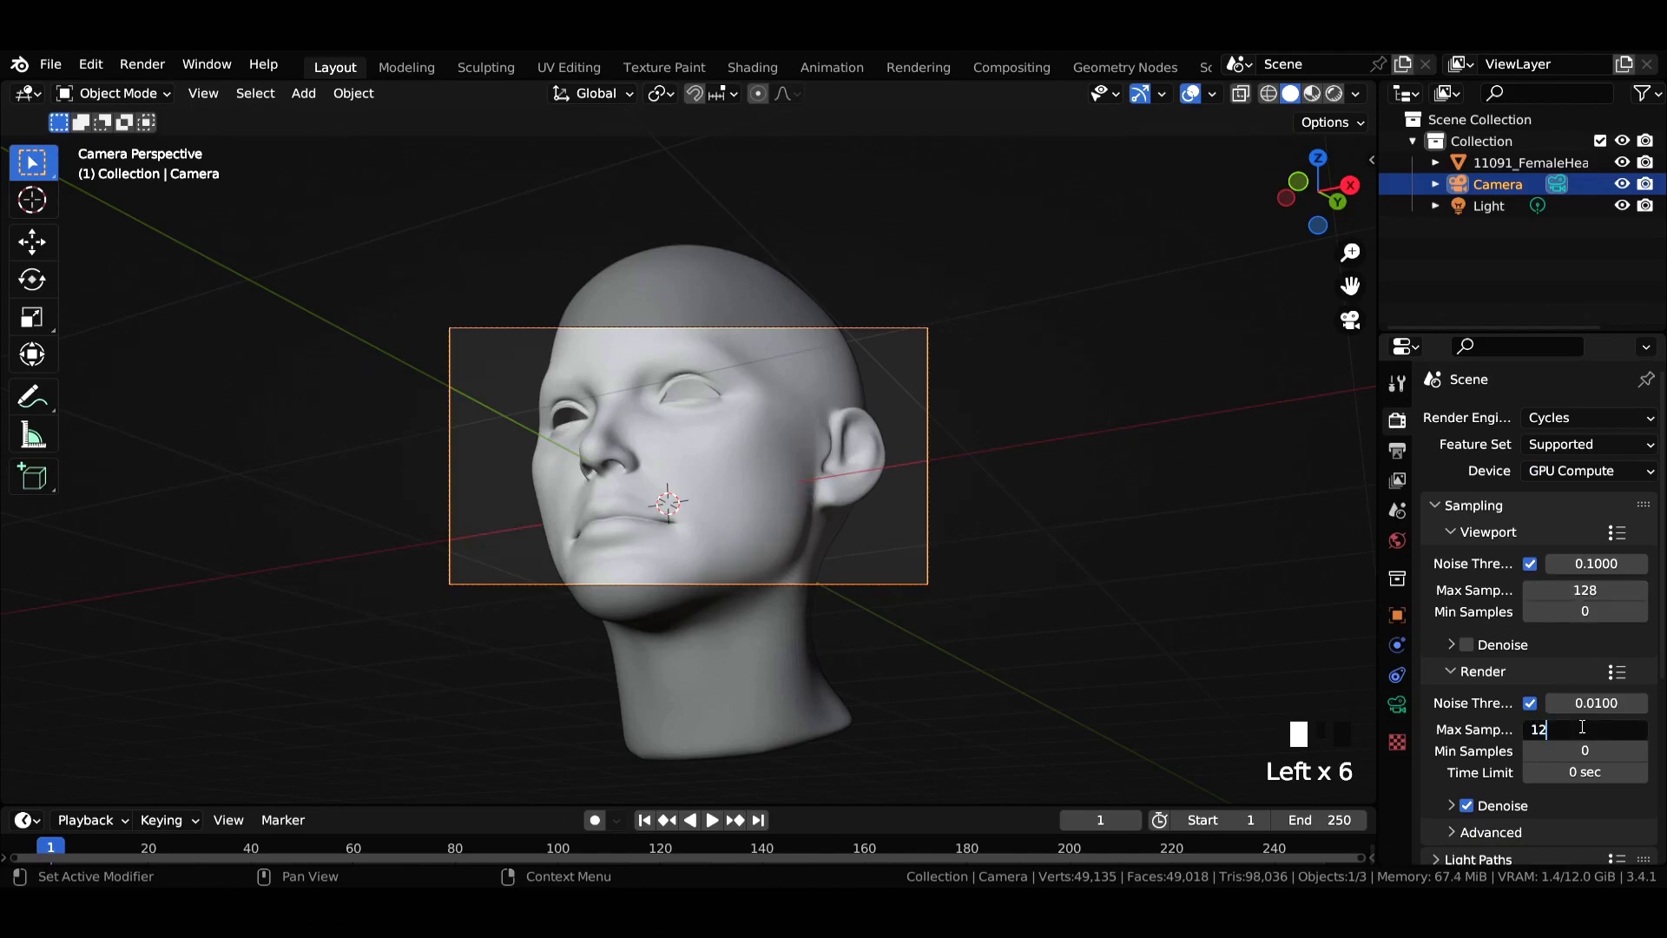
Set the color management look to Very High Contrast and the view transform to Standard, and save the file
scroll(1574, 722, down, 13)
click(1542, 849)
scroll(1539, 752, down, 6)
click(1545, 741)
click(1540, 689)
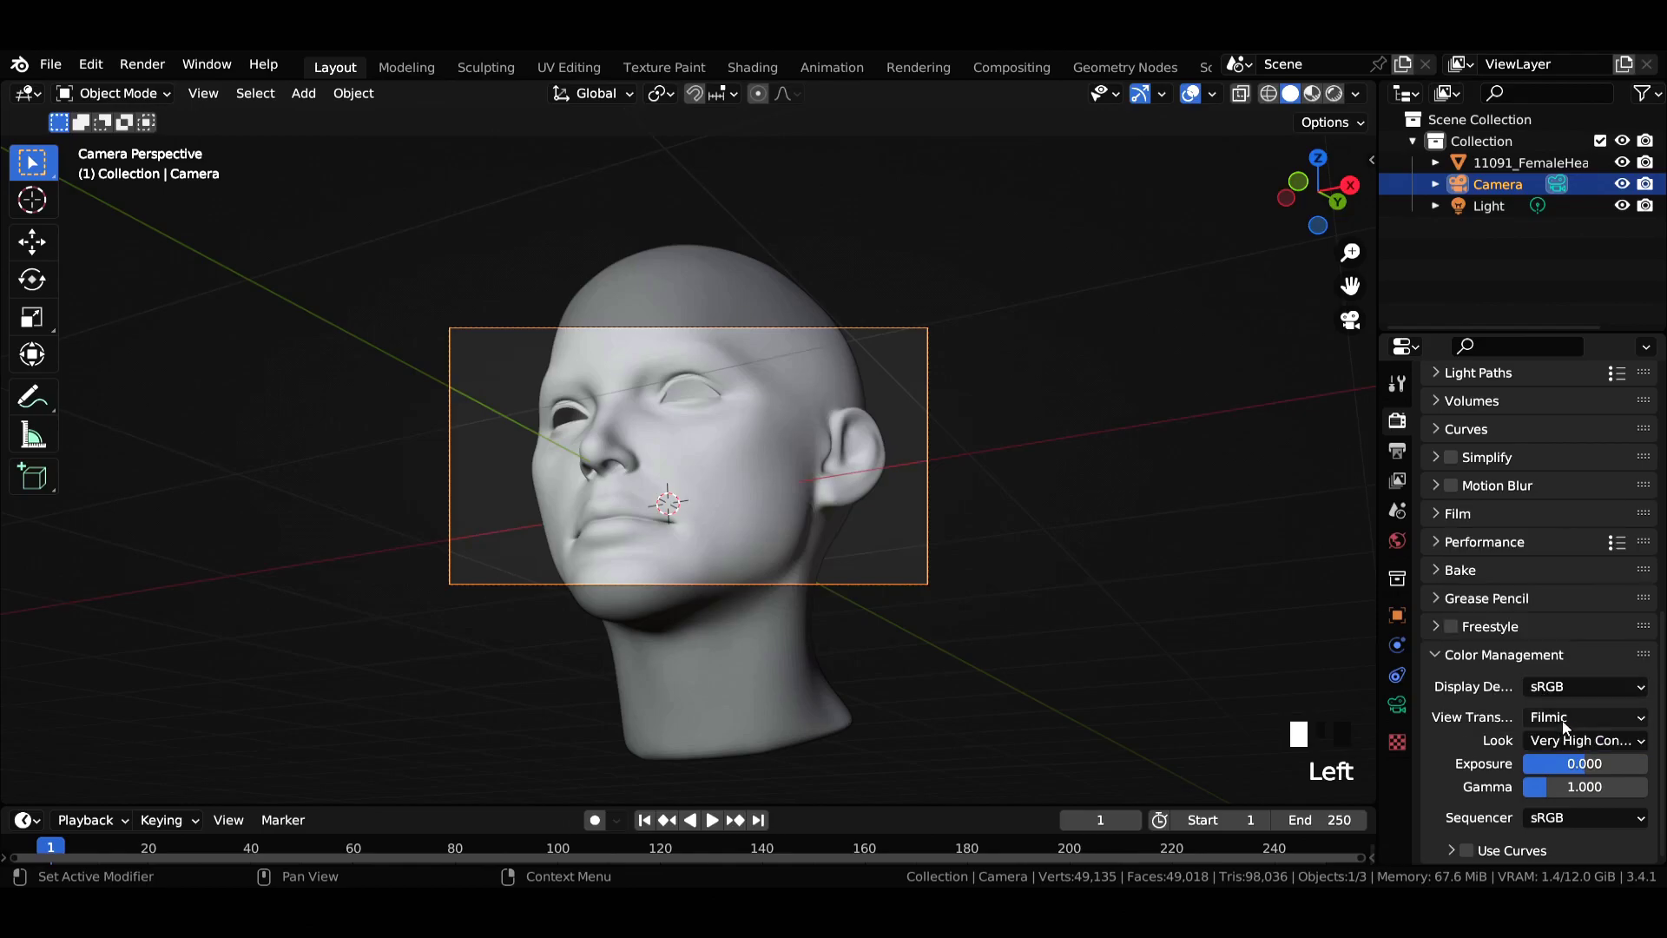
click(1564, 720)
click(1524, 743)
key(ctrl+s)
Change the scene's light to an Area light with a power of 30 W
click(1486, 206)
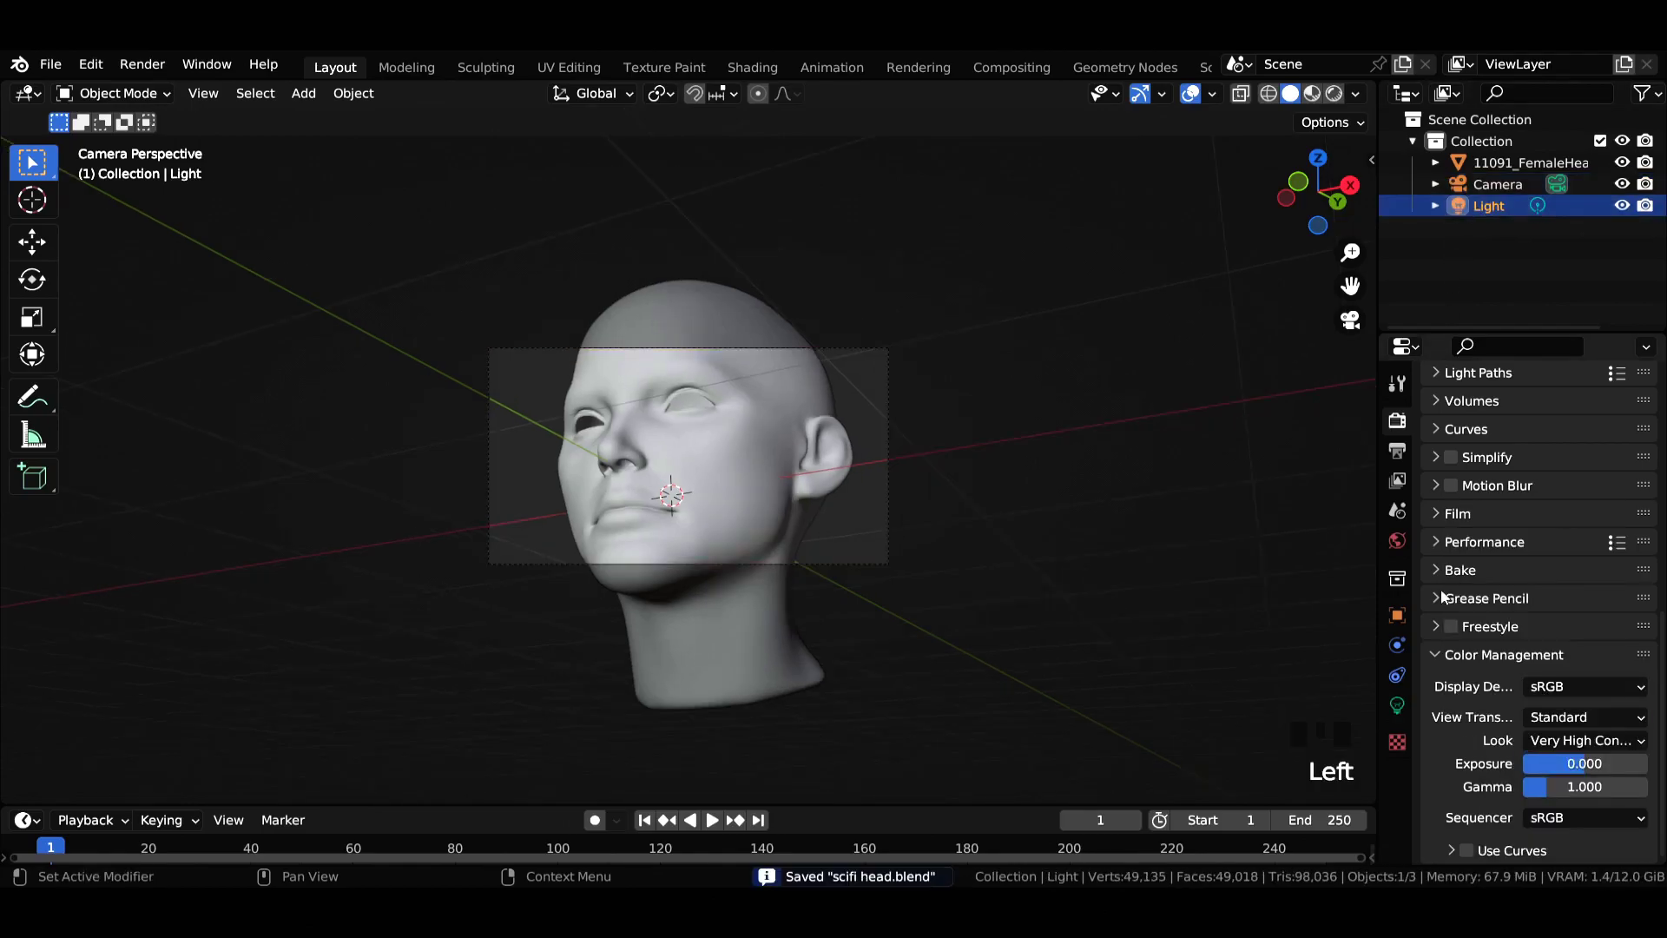
click(1398, 705)
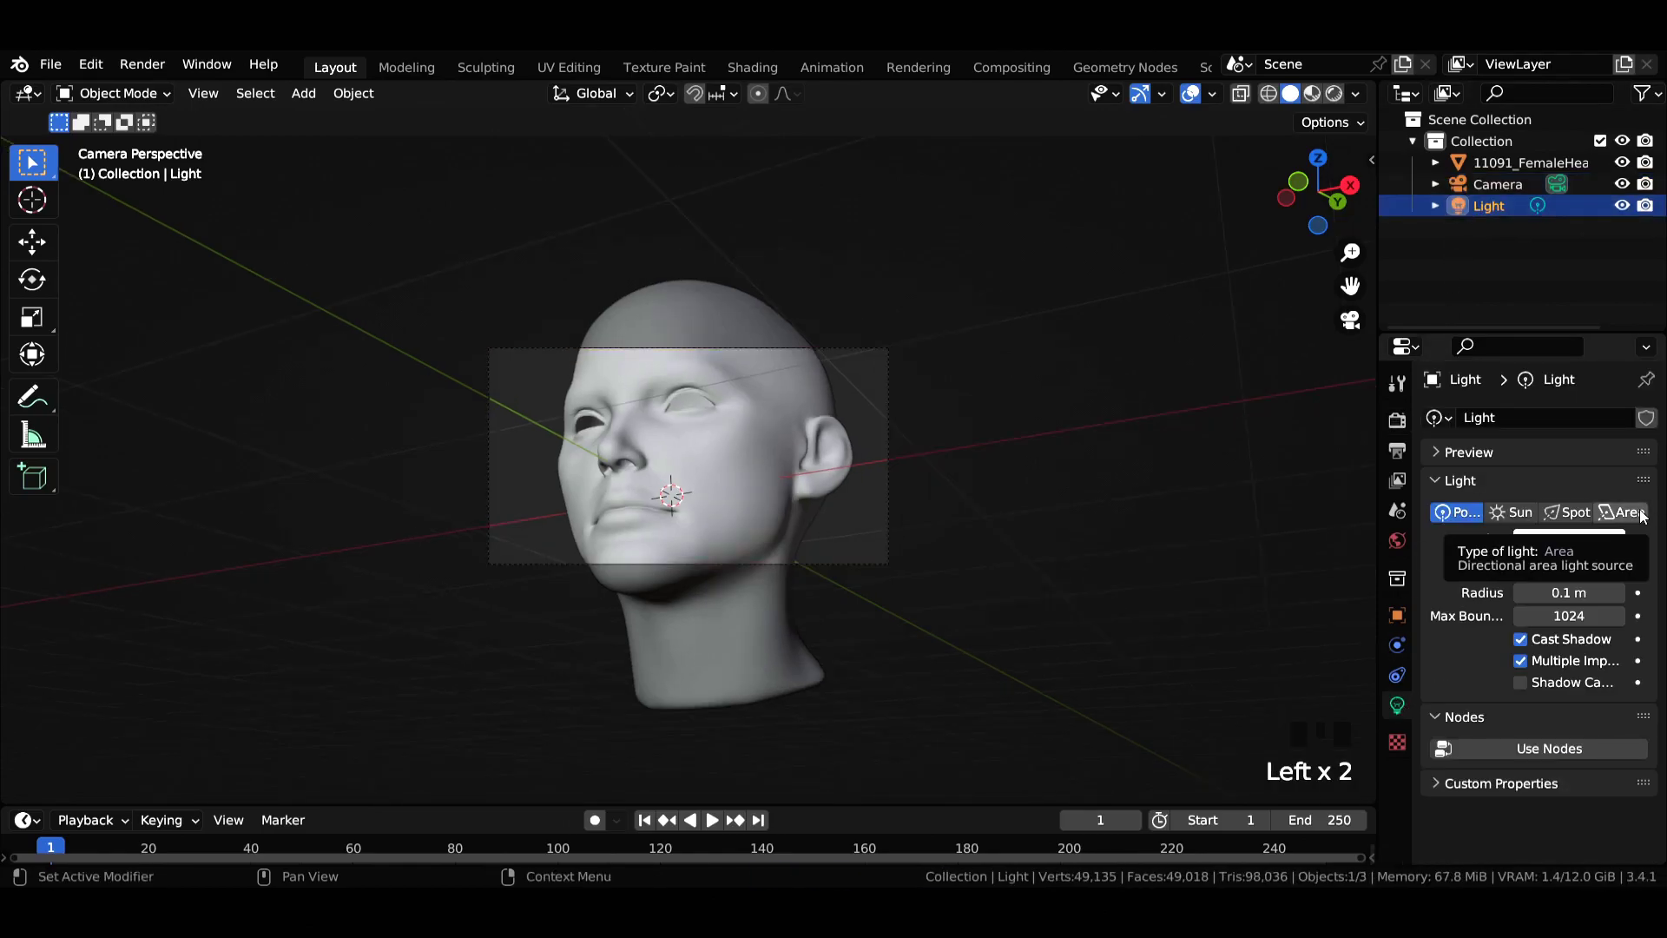
click(1641, 515)
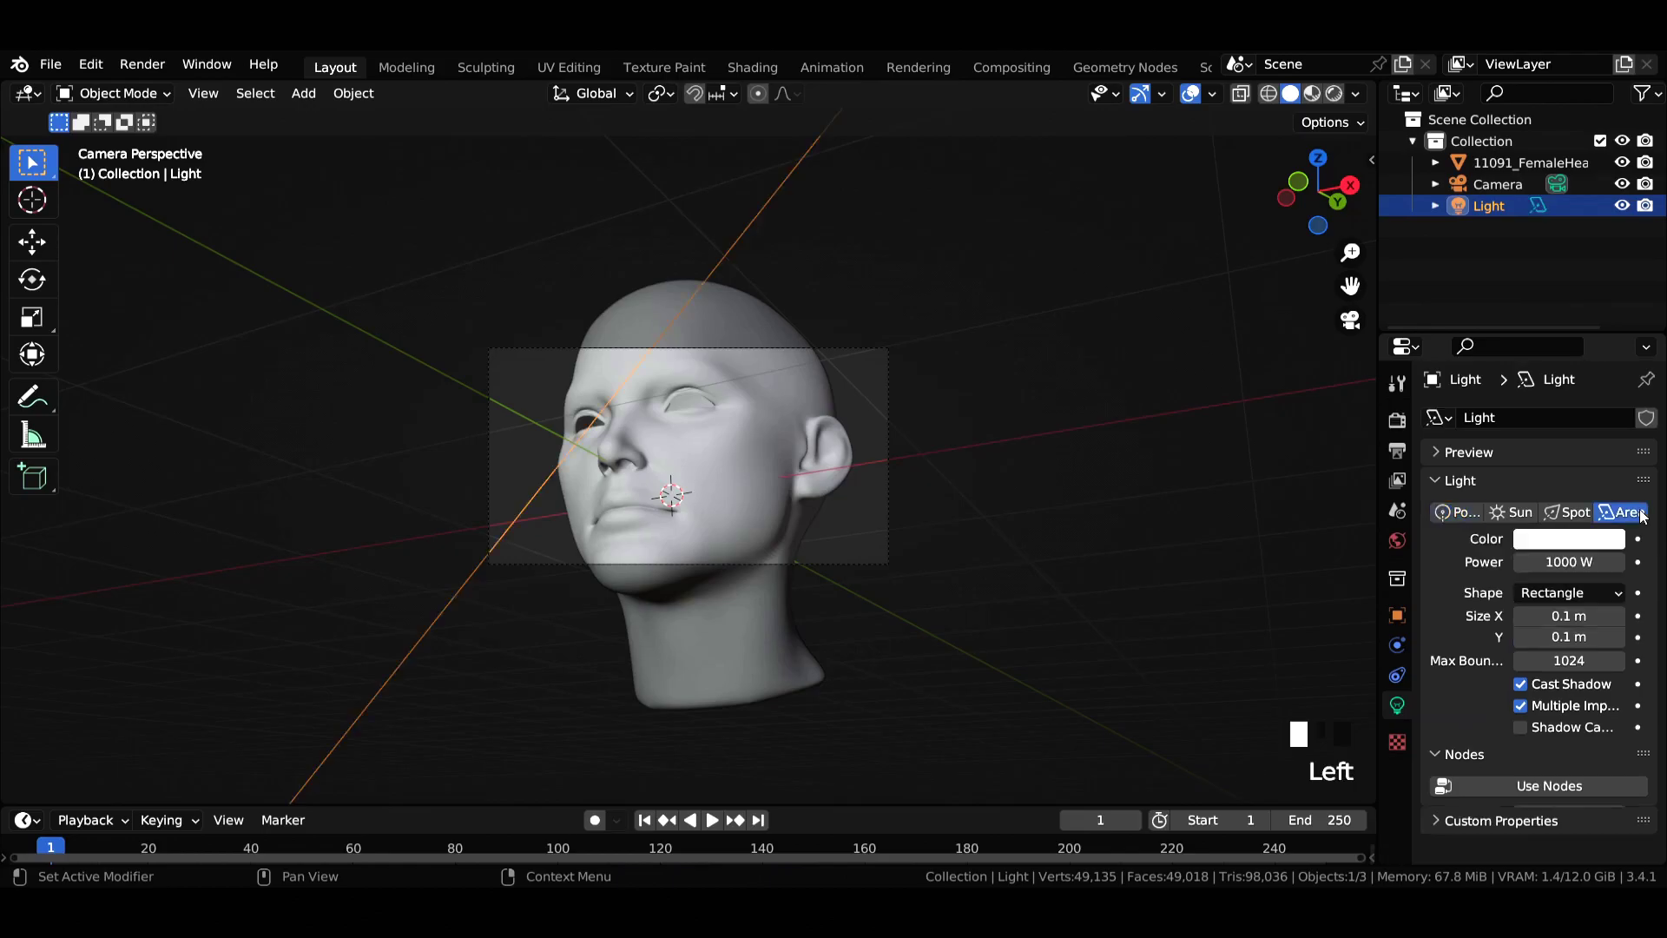
click(1593, 561)
text(30)
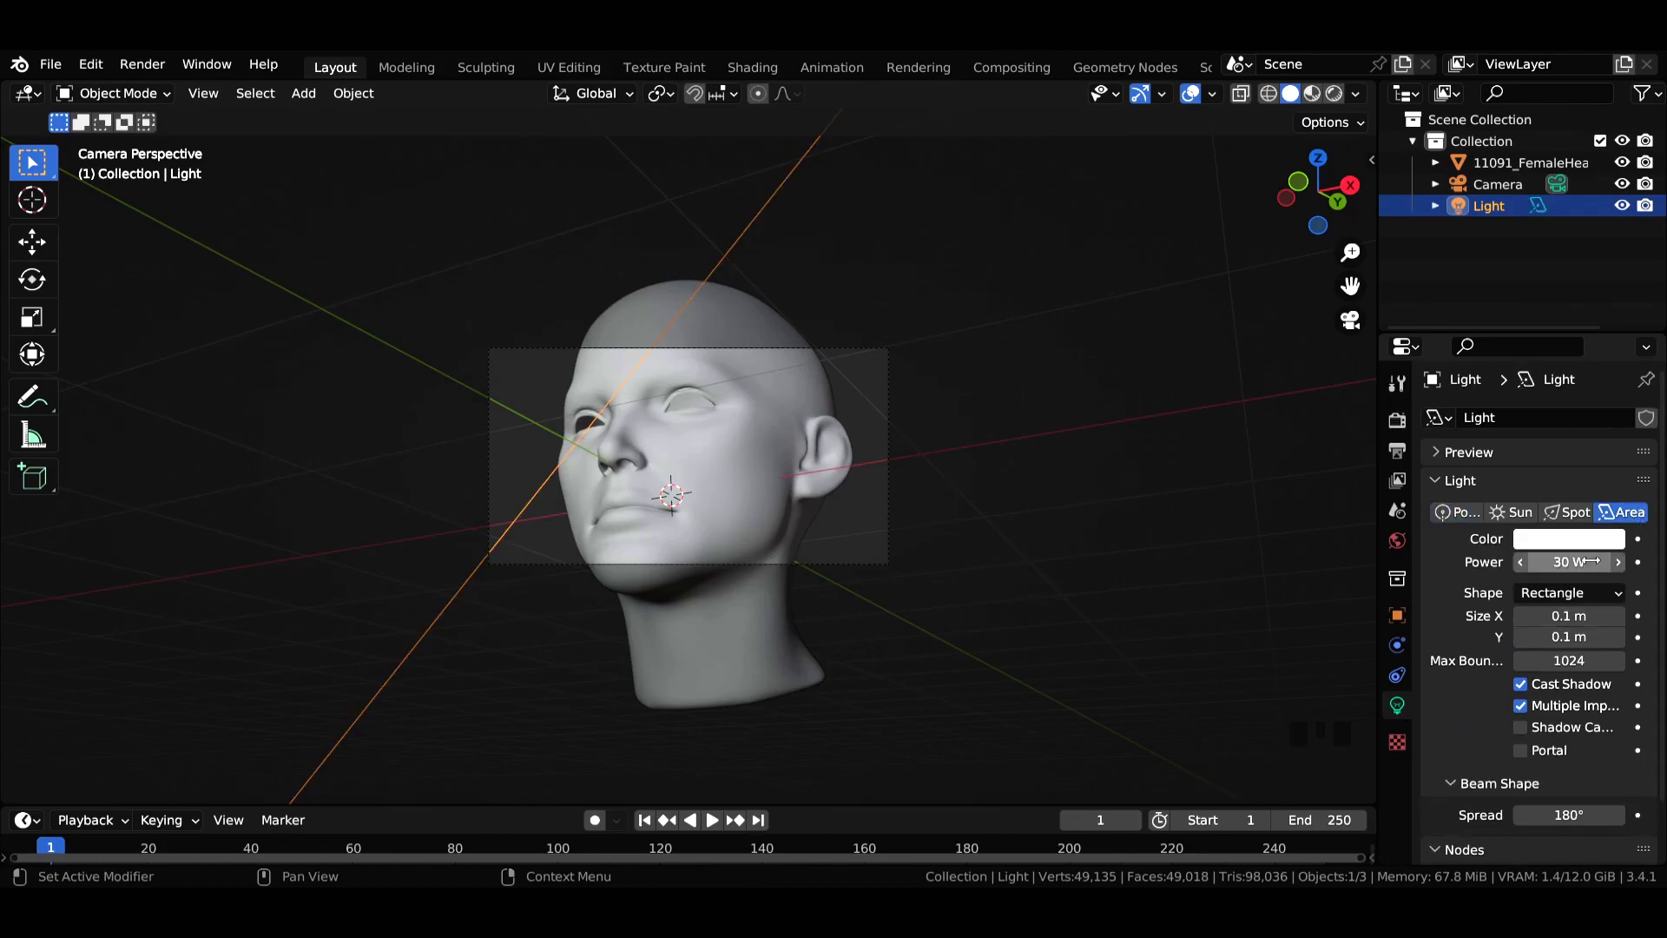
key(Return)
Give the area light a Disk shape with a size of 1.6 m
click(1578, 593)
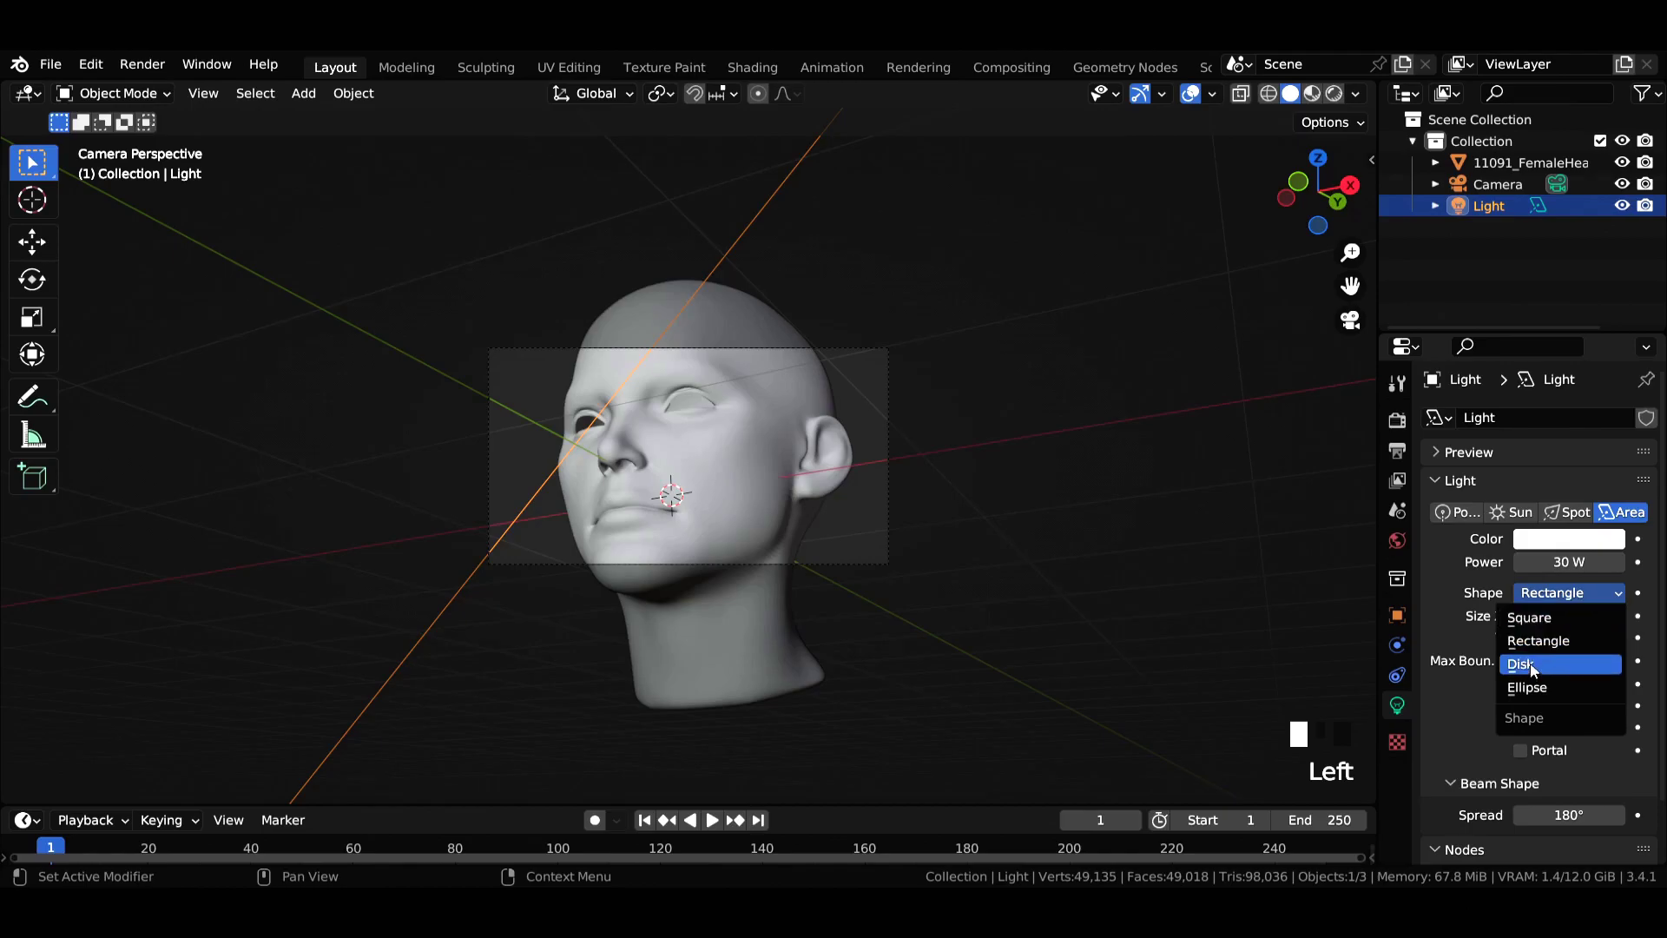
click(1533, 665)
click(1580, 619)
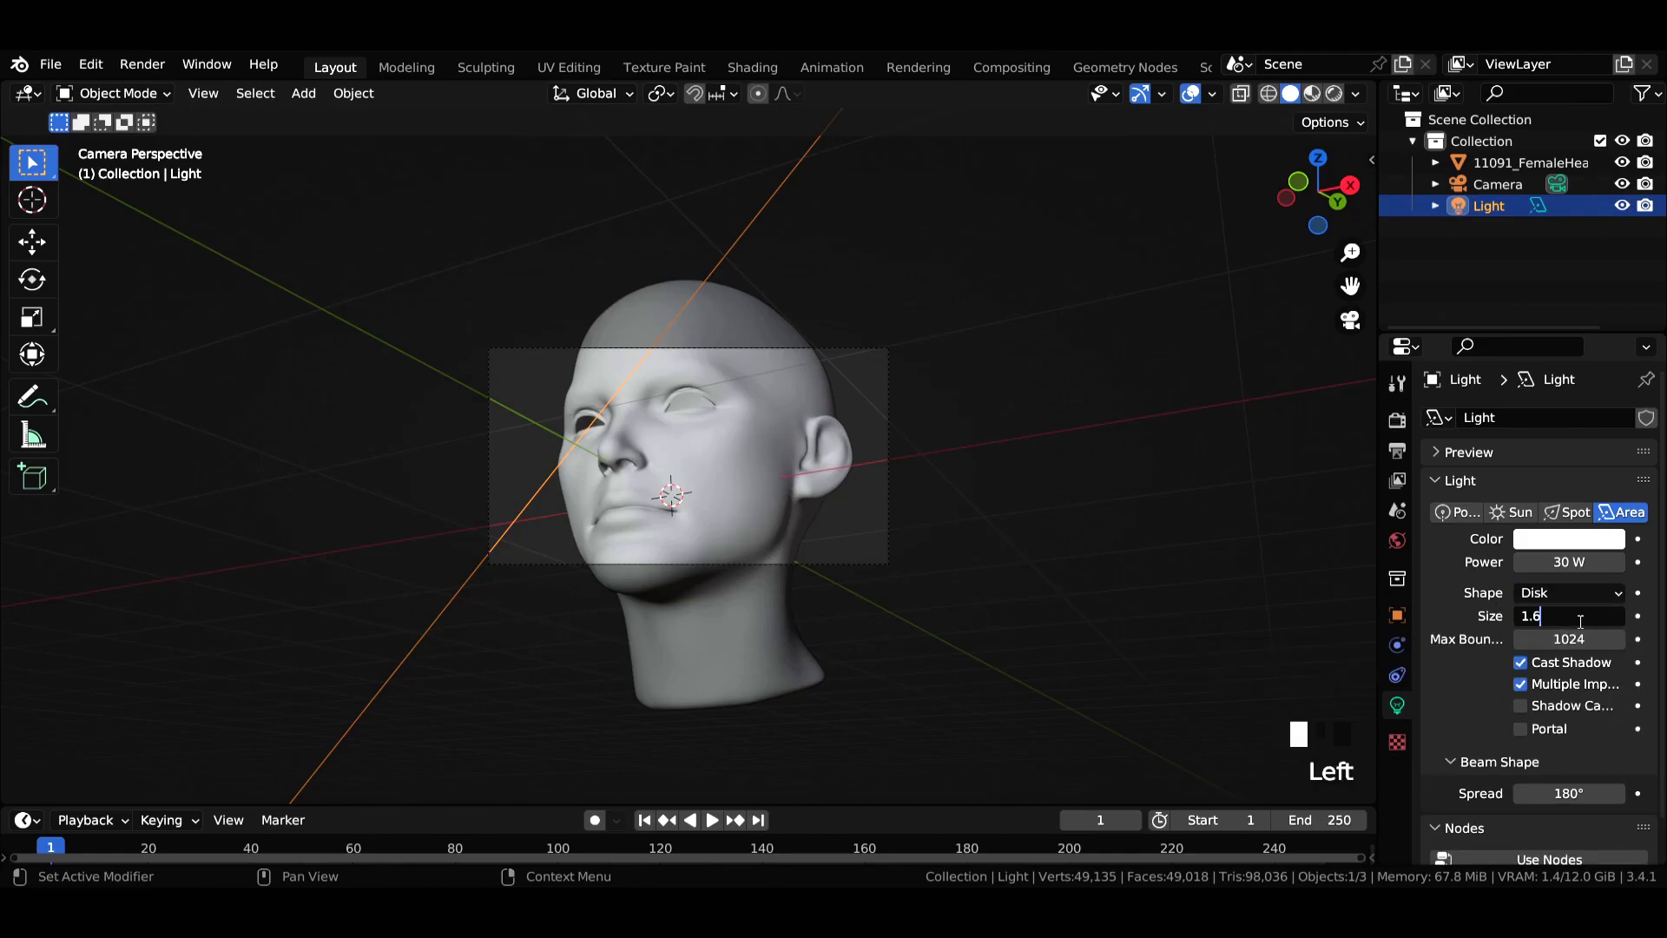
Place the light above the head at X 0 m, Y 0 m and Z 2.3595 m
click(1397, 615)
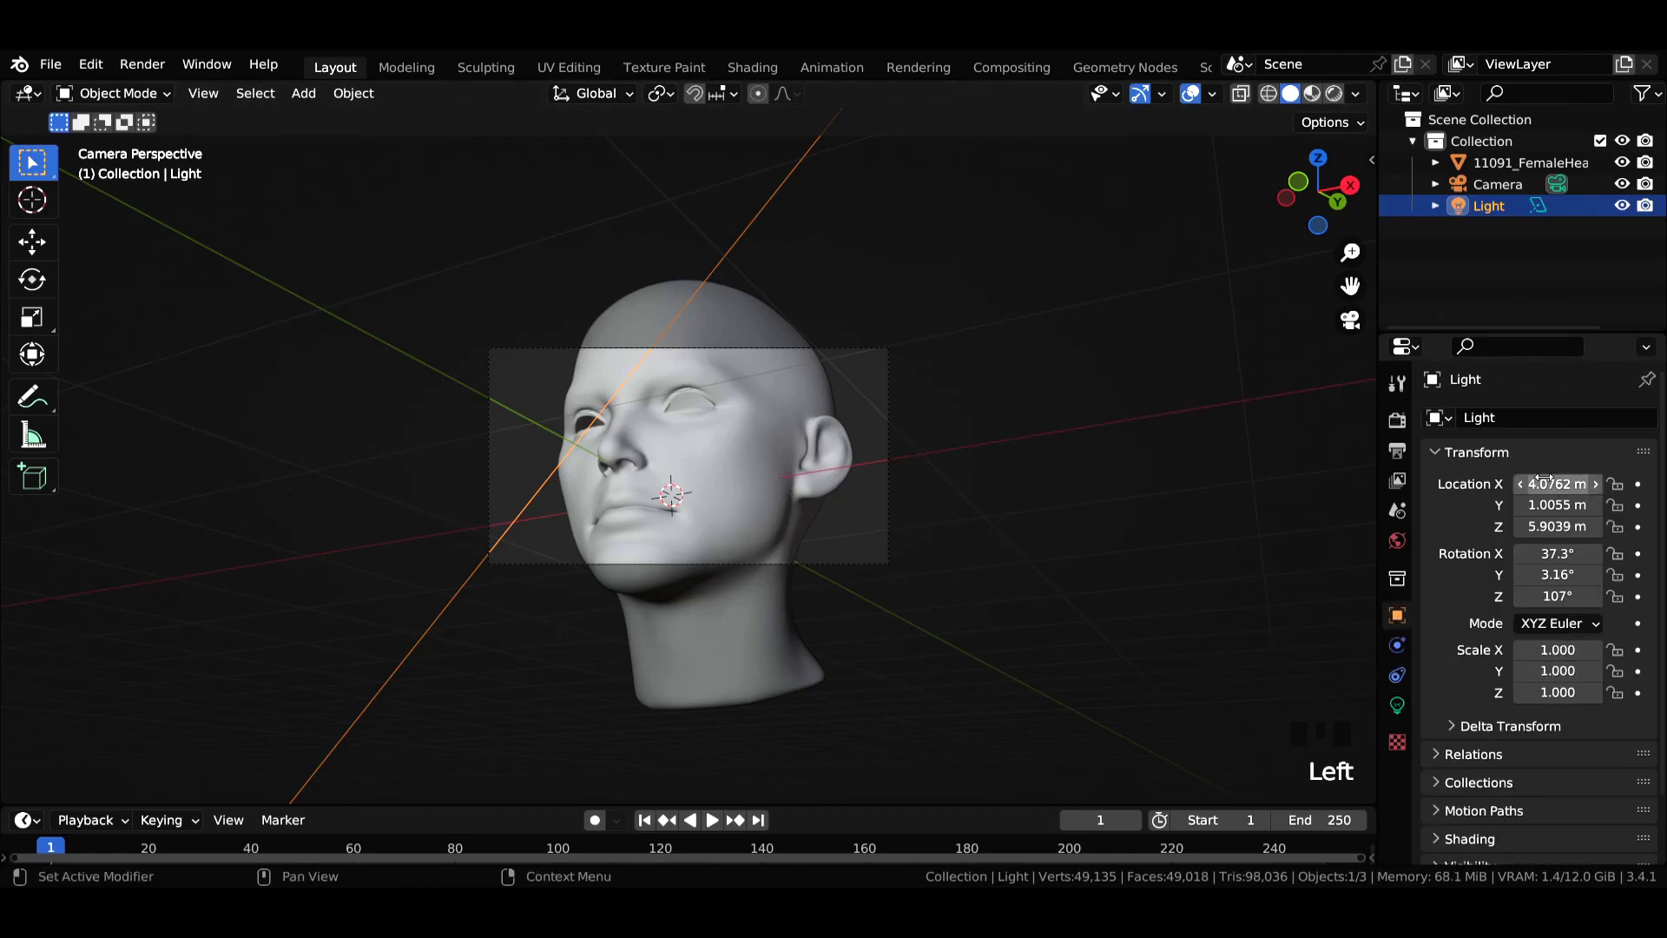
key(Return)
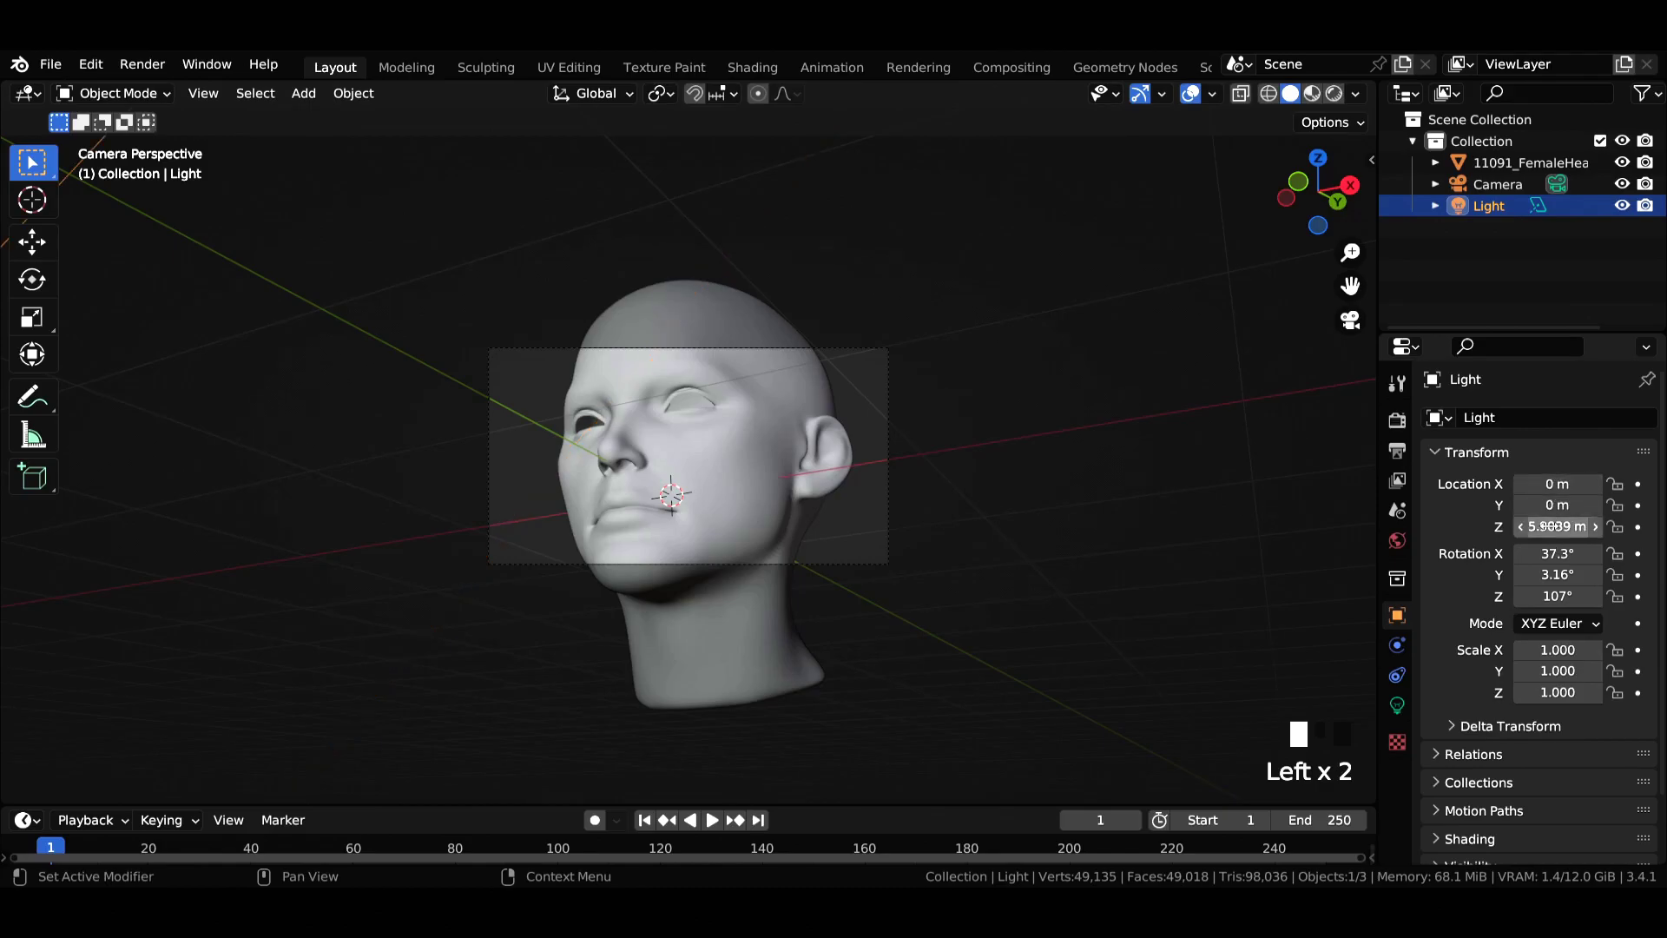
click(1550, 527)
text(2.3595)
key(Return)
Set the light's rotation to 0° and its scale to 1.9 on all axes
drag(1552, 550, 1554, 645)
text(0)
key(Return)
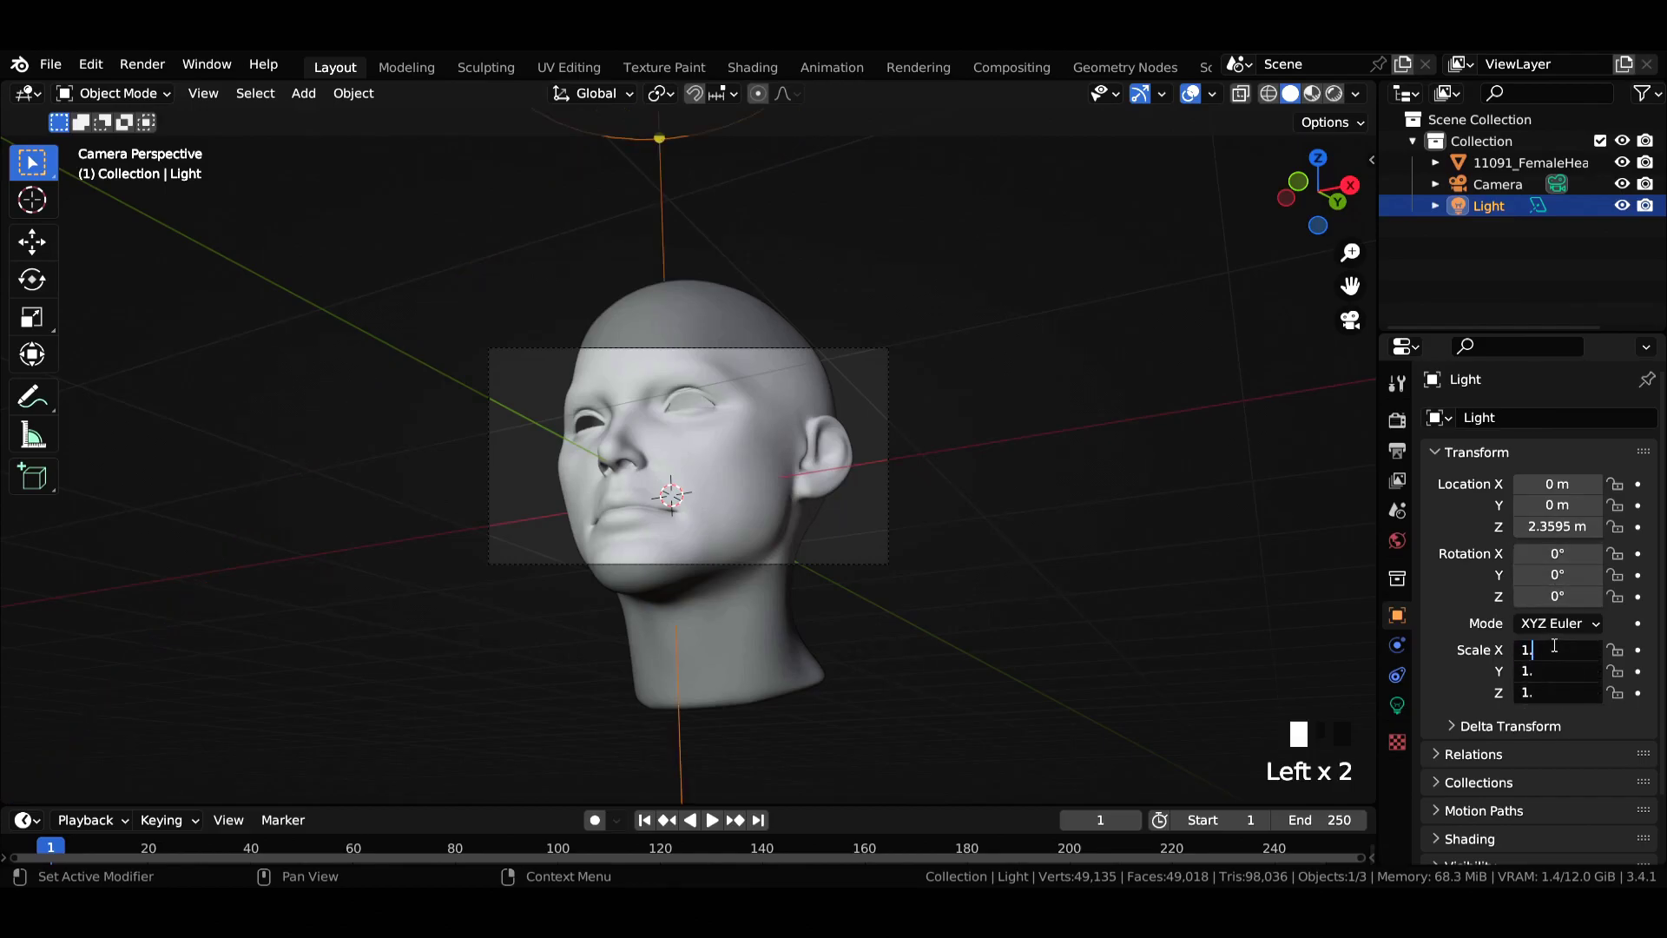
key(Return)
Duplicate the disk light and place the copy at X -2.8828 m, Y -1.264 m and Z -0.96106 m
key(shift+d)
right_click(673, 225)
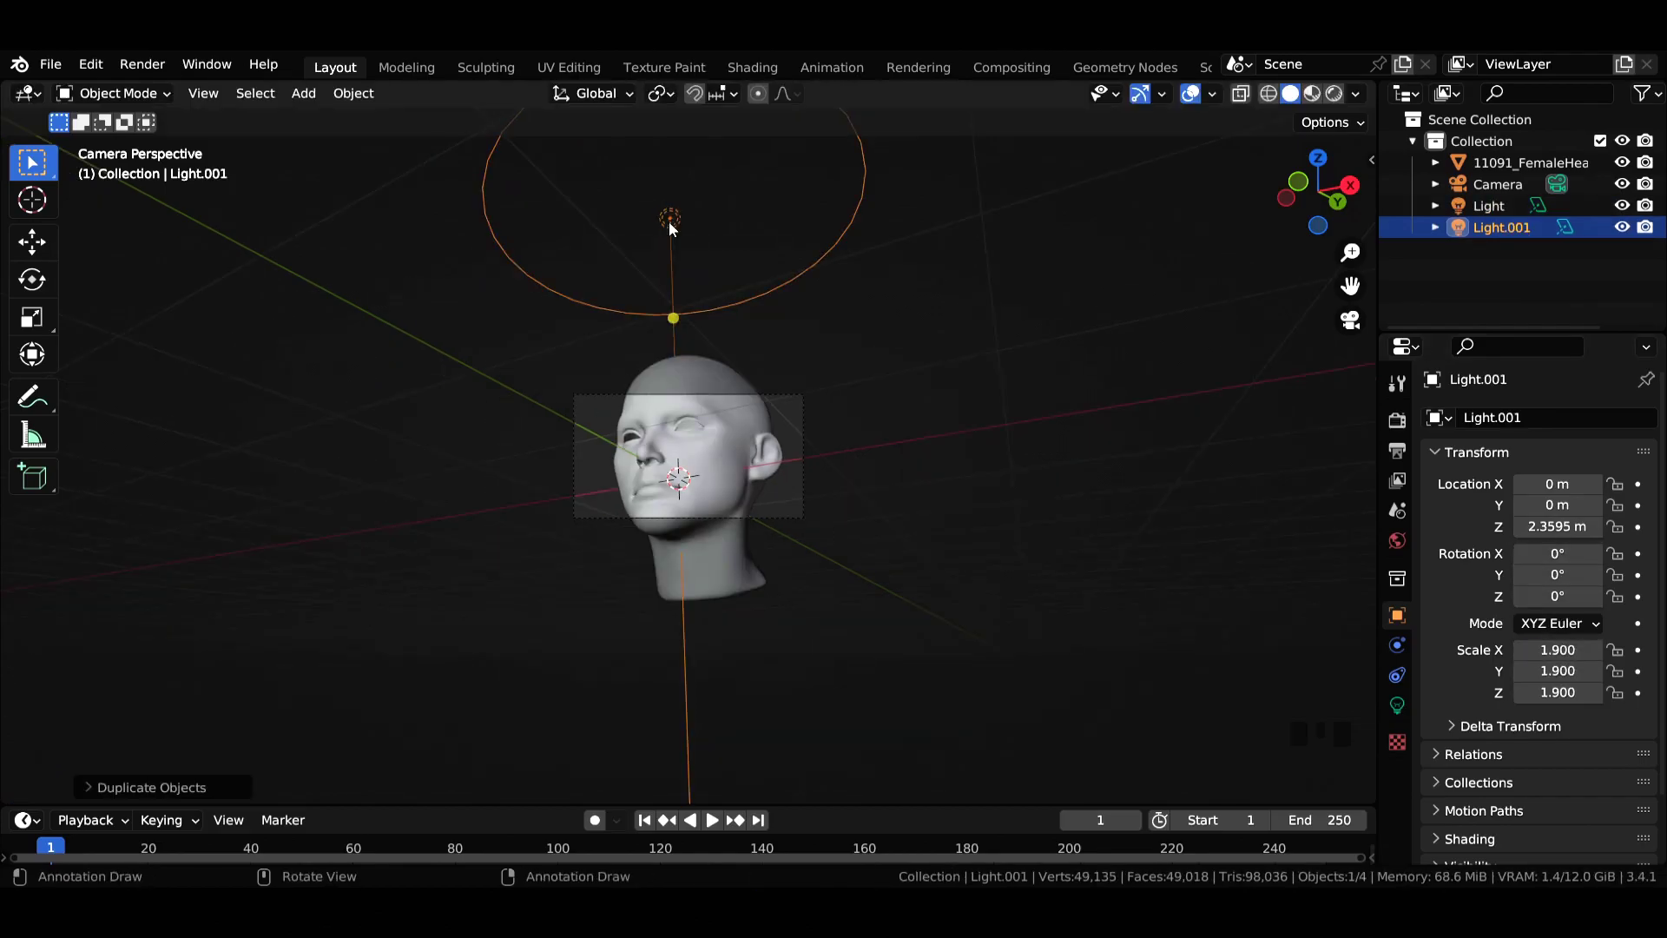
click(1563, 487)
text(-2.8828)
key(Return)
click(1557, 505)
text(-1.264)
key(Return)
click(1571, 526)
text(-0.96106)
key(Return)
Set the duplicated light's rotation to X -64°, Y 167°, Z 125° and its scale to 1.5 on all axes
click(1560, 553)
text(-64)
key(Return)
click(1561, 577)
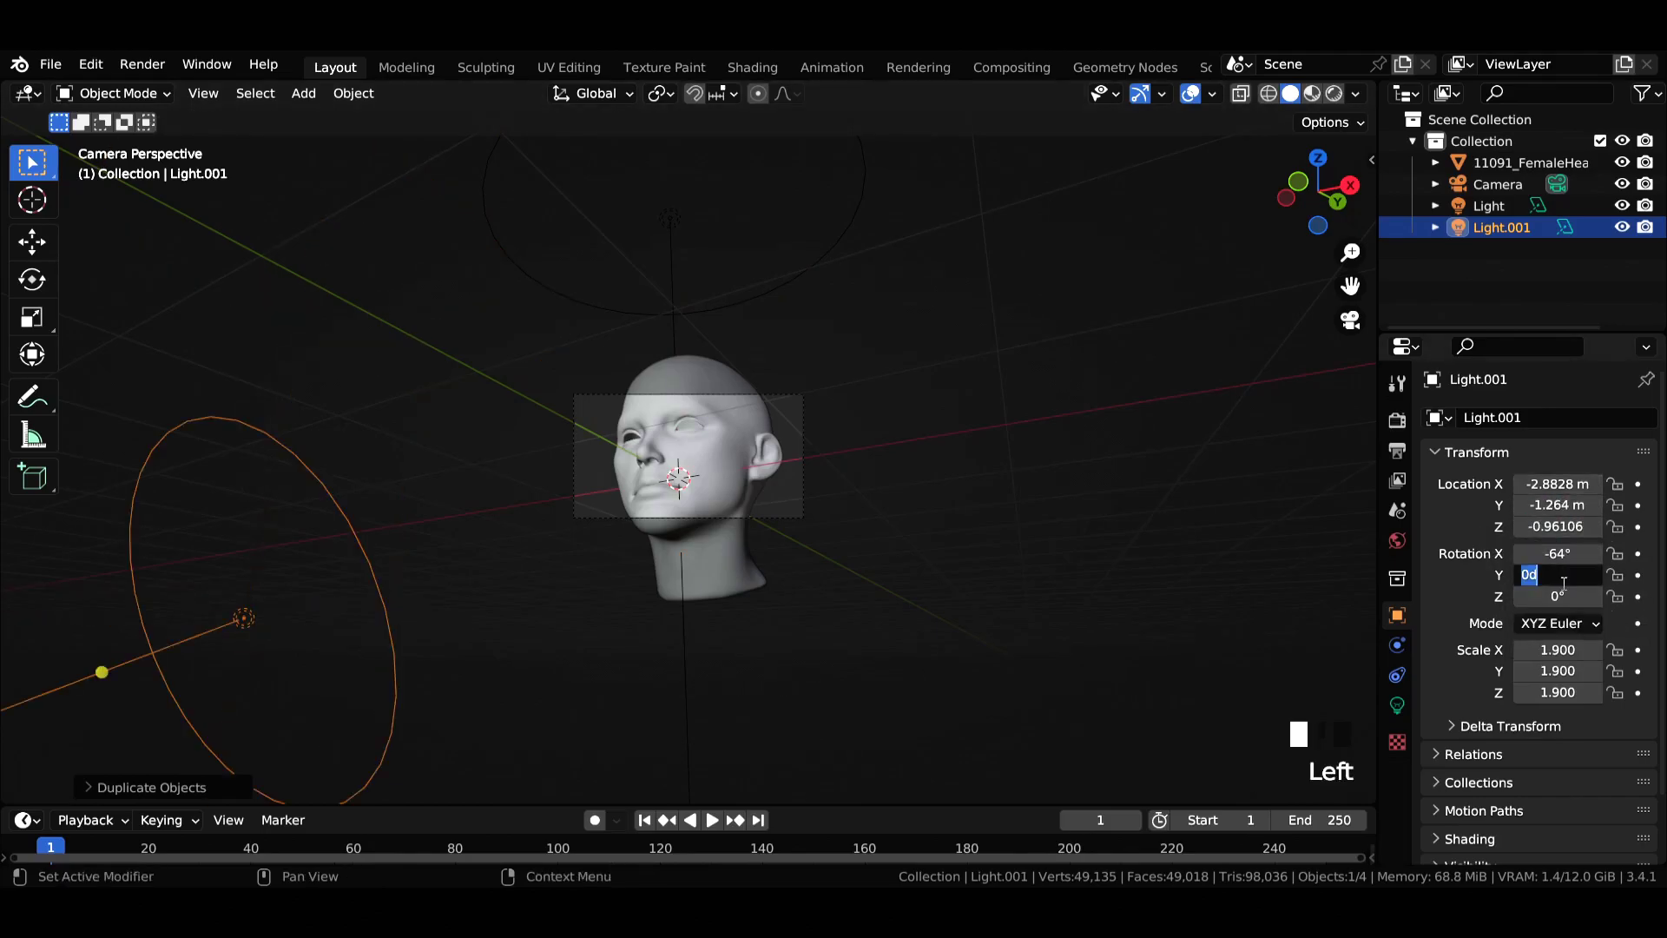
text(167)
click(1561, 649)
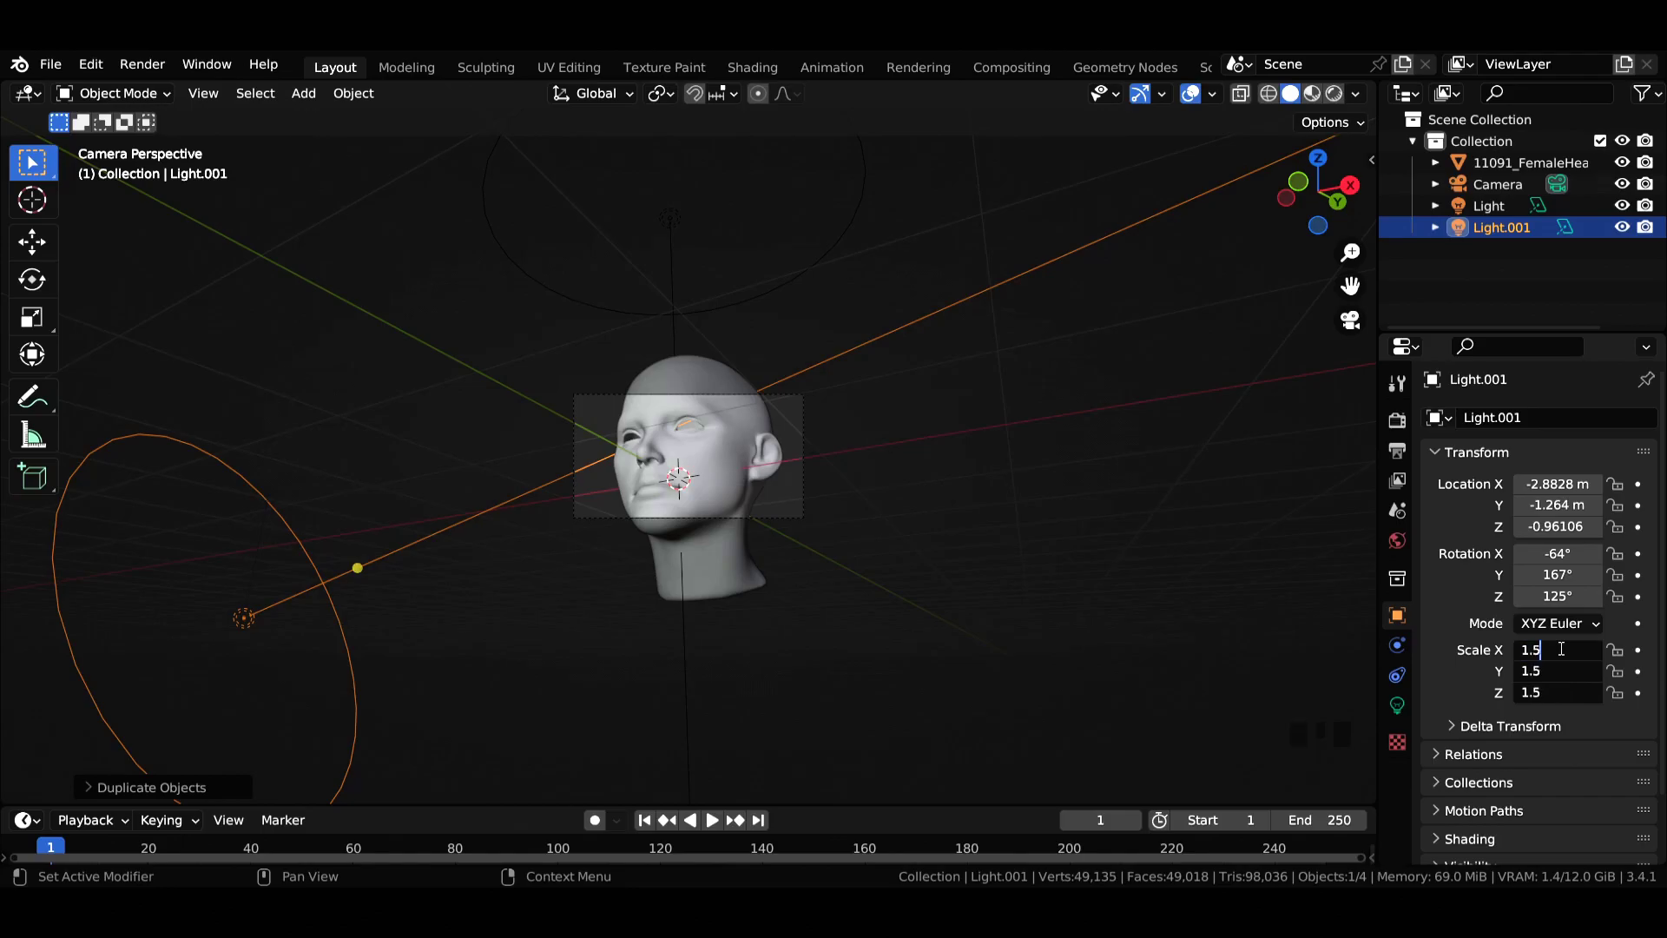
key(Return)
Set the duplicated light's power to 4 W and edit its disk size
click(1397, 705)
click(1565, 562)
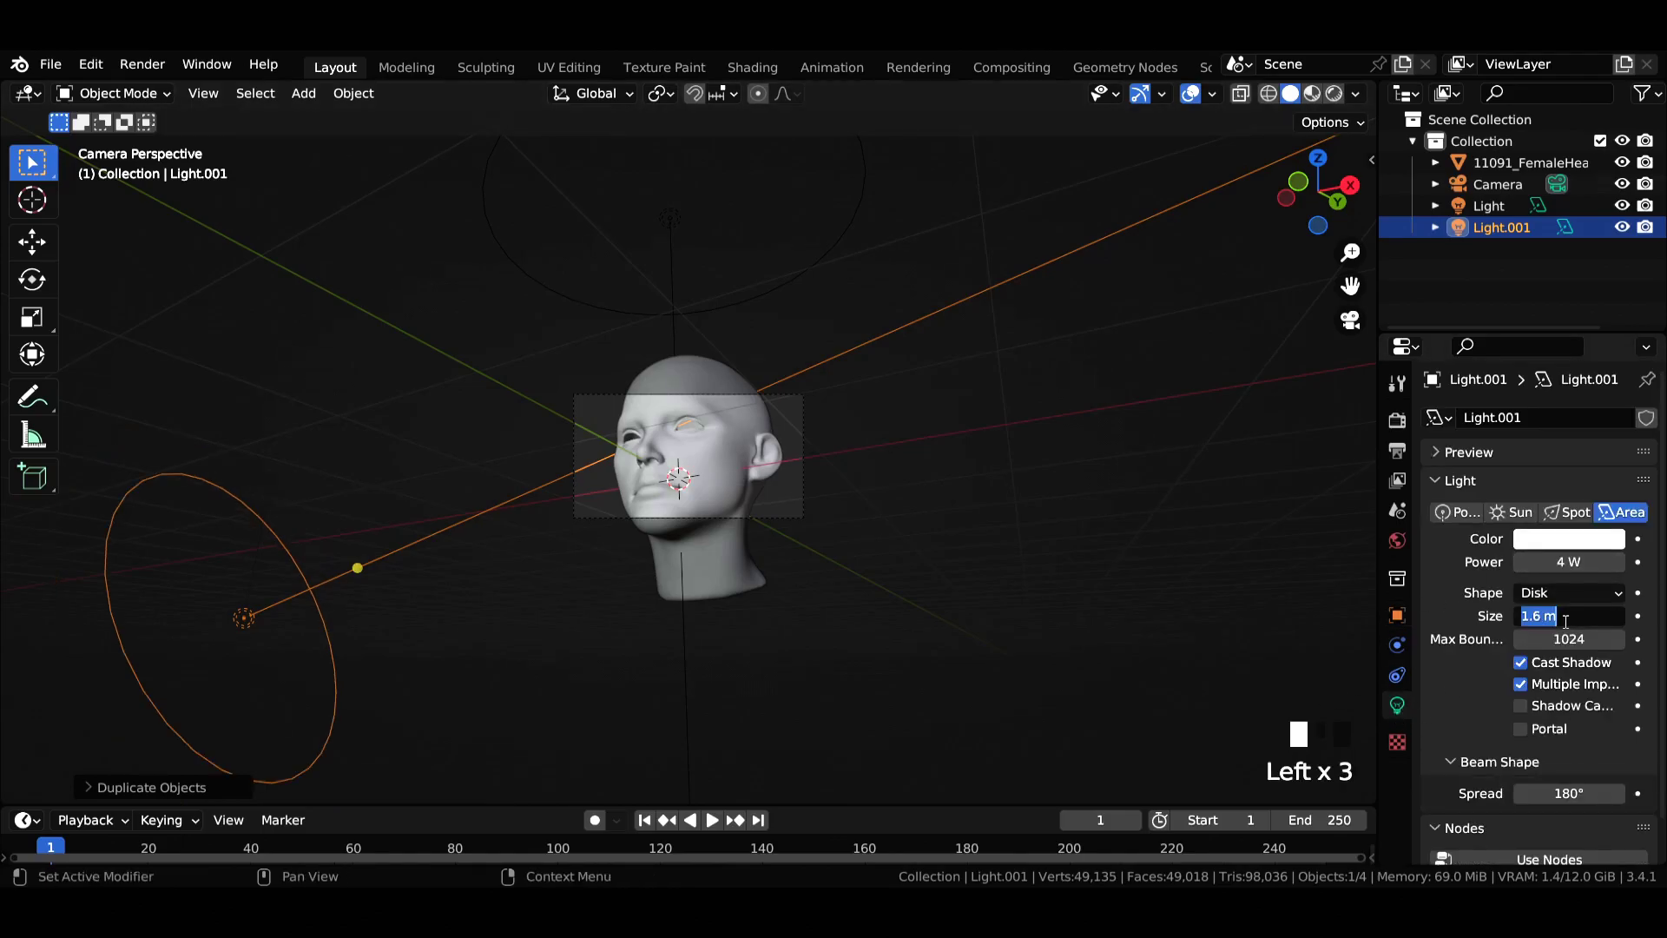
key(Return)
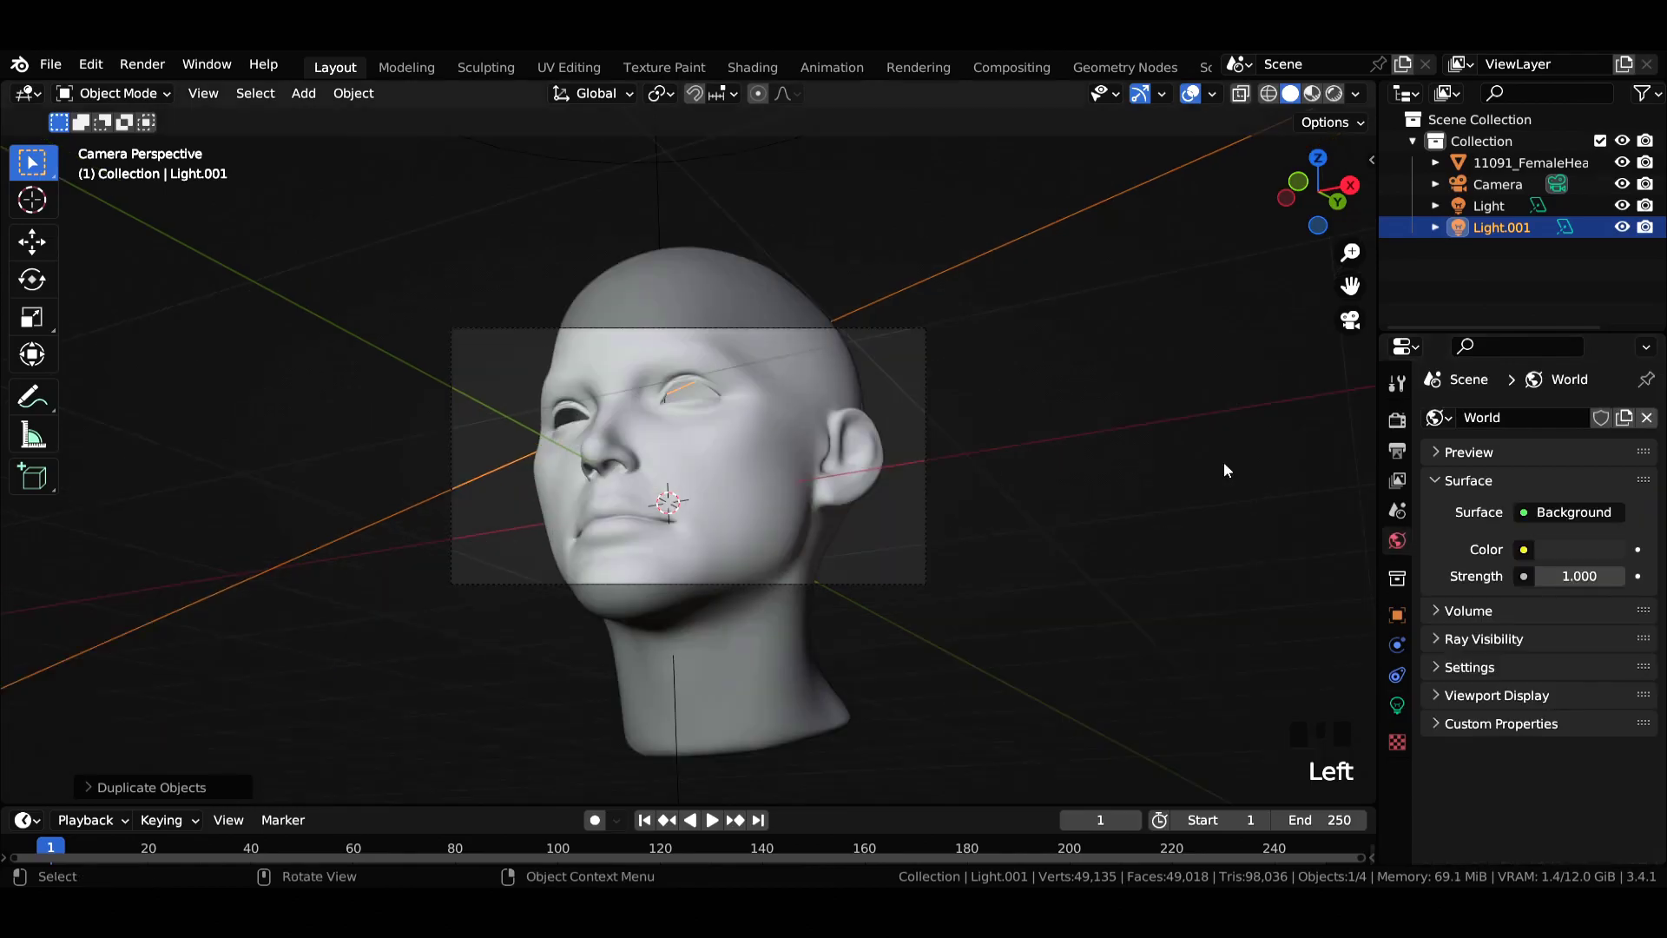
Set the world background colour to black and display the viewport in rendered shading without overlays
click(1570, 551)
drag(1608, 346, 1607, 387)
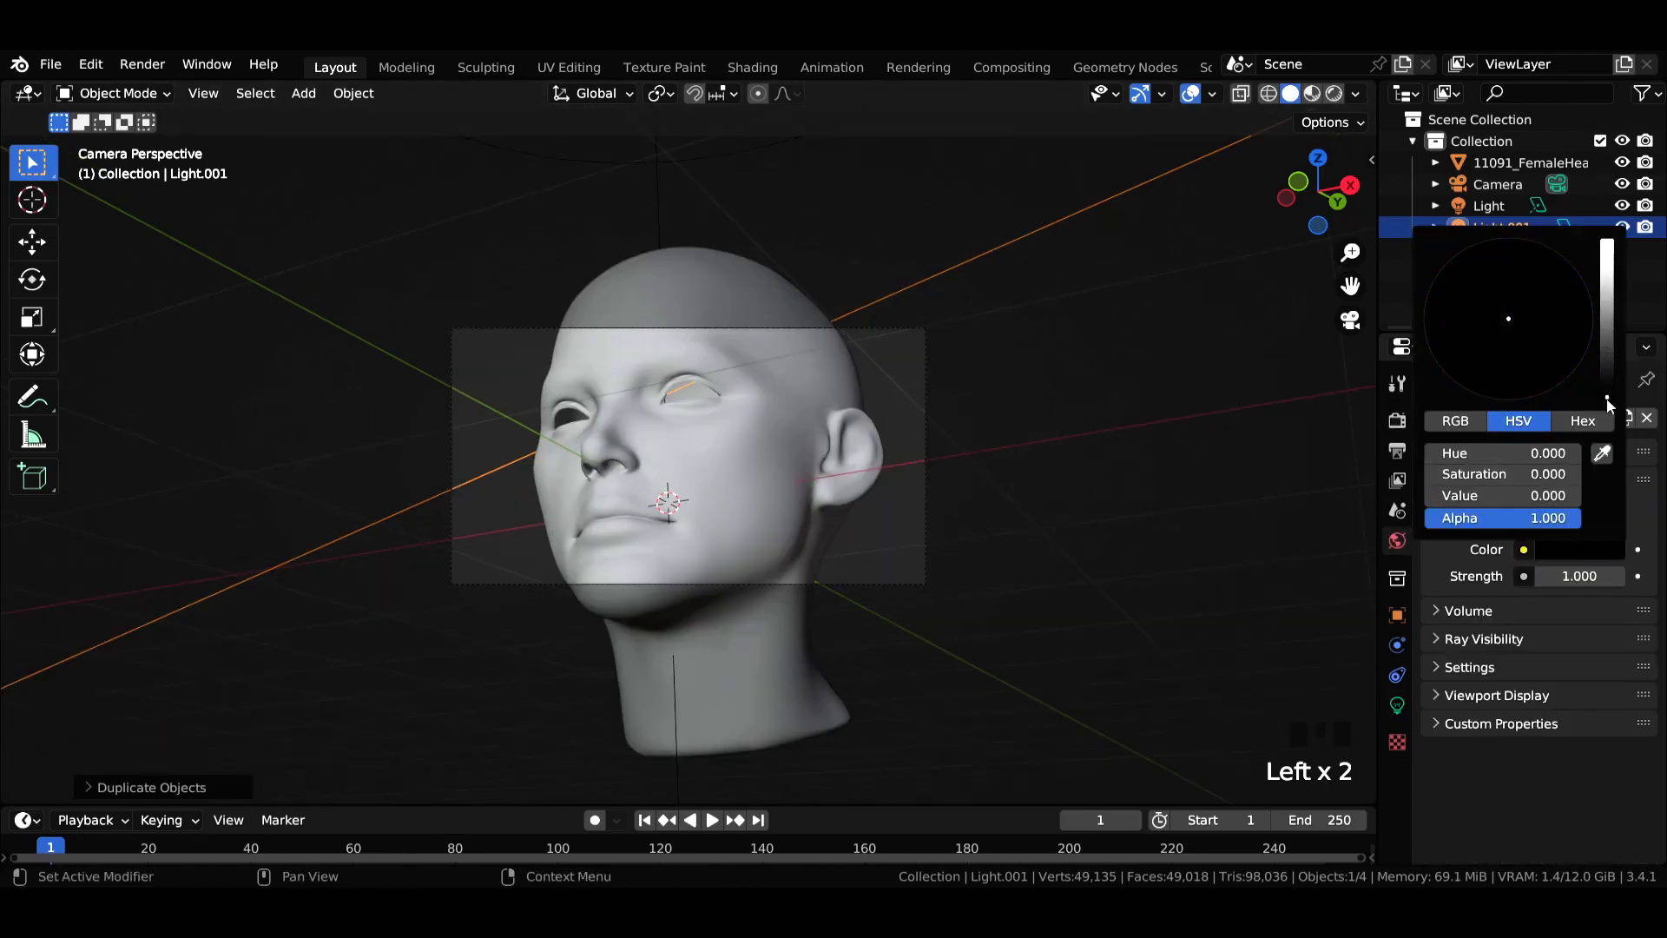
click(1325, 97)
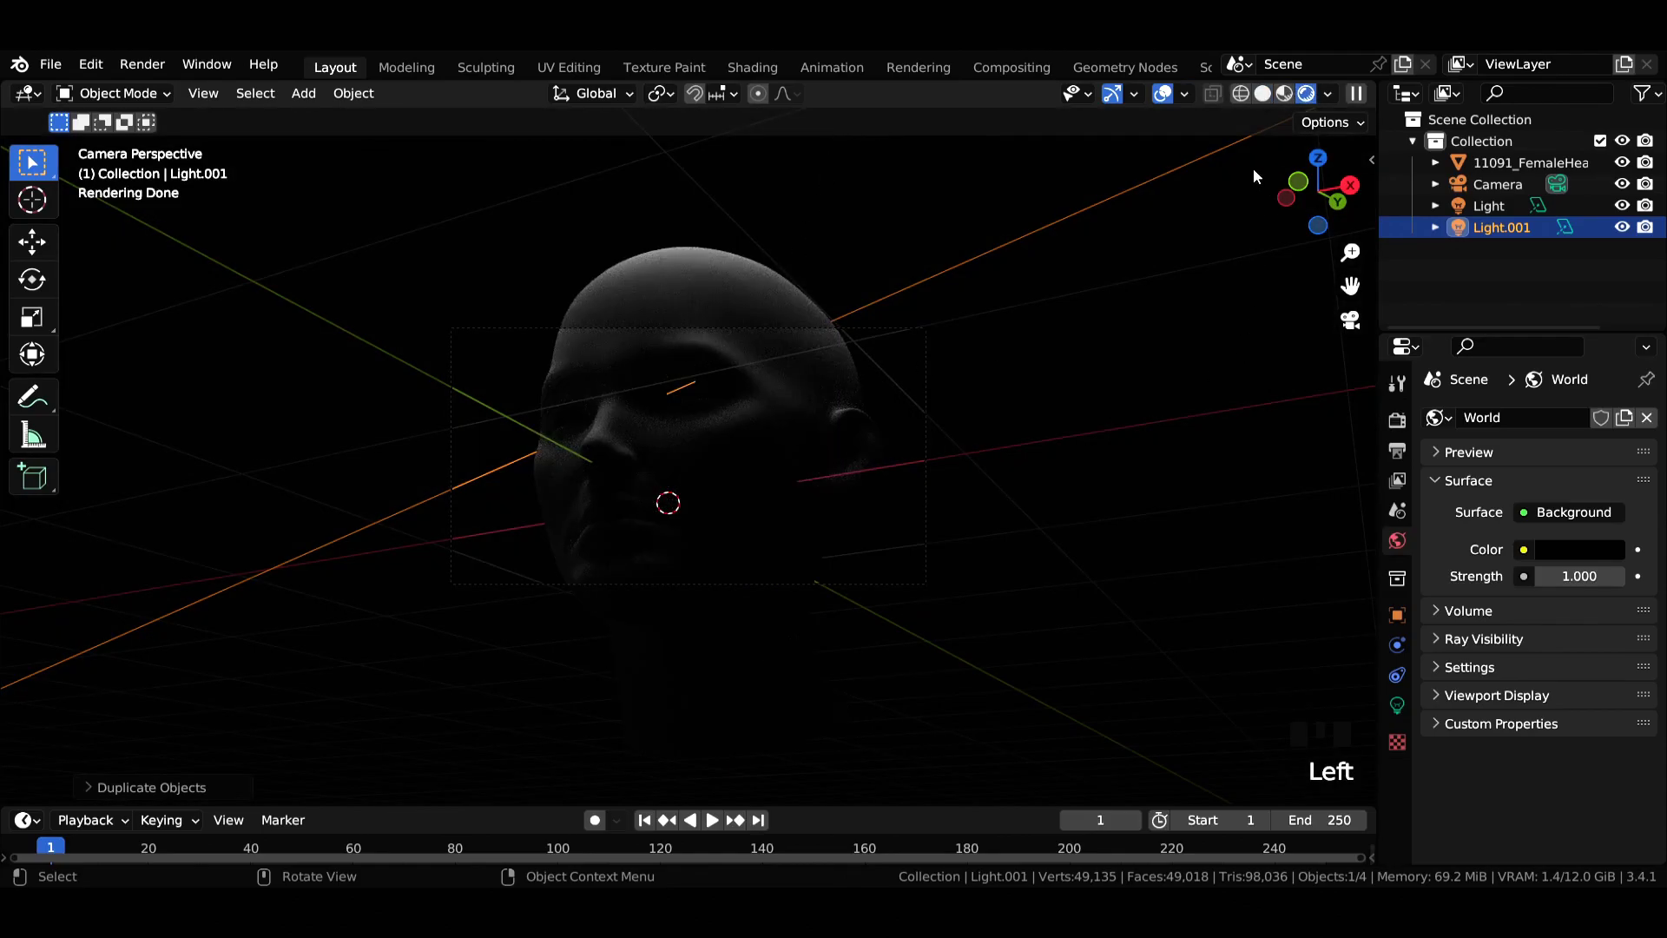
click(1162, 95)
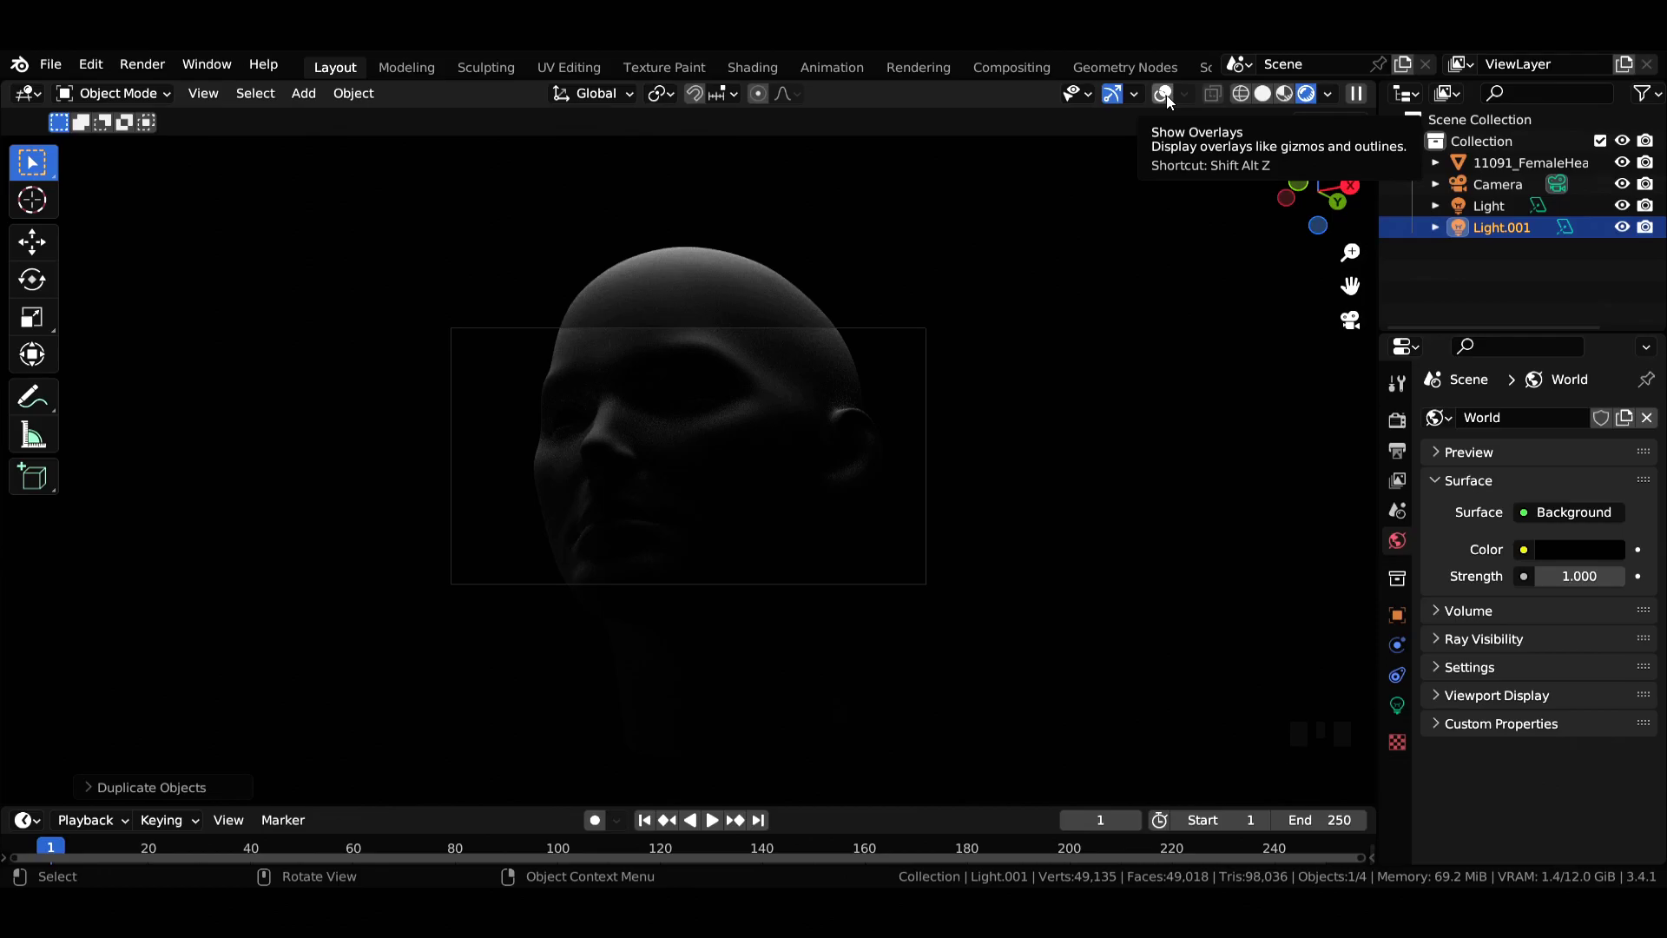
Save the file, then return the viewport to solid shading with overlays shown
key(ctrl+s)
scroll(963, 395, up, 5)
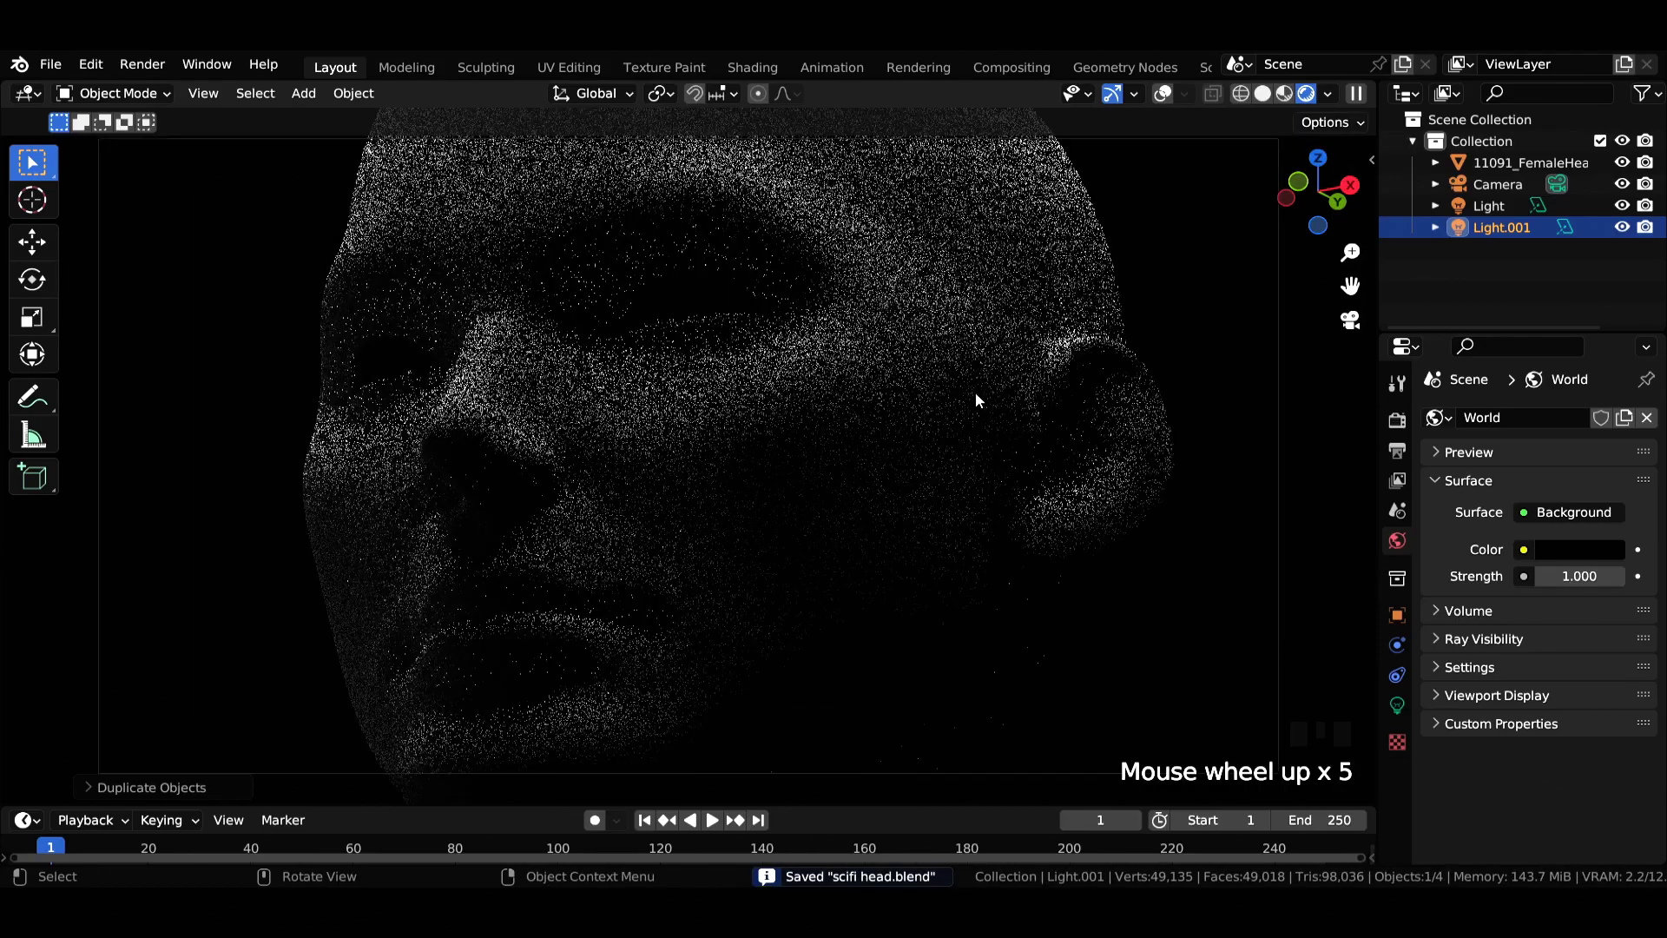
scroll(634, 387, down, 1)
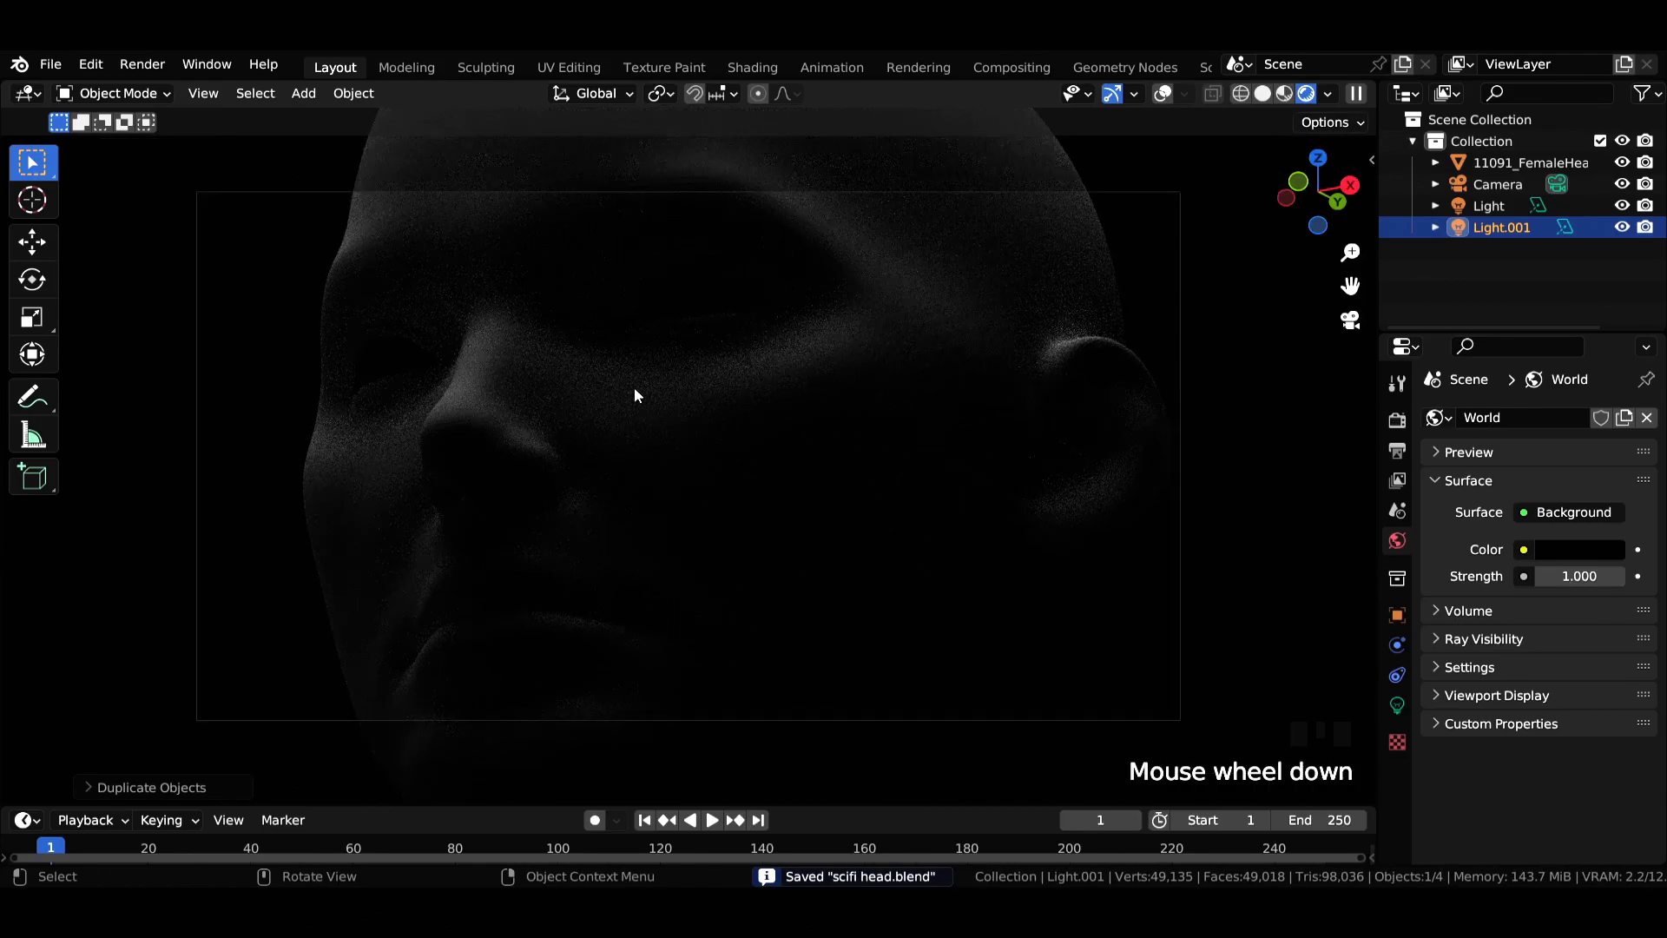
scroll(635, 389, down, 4)
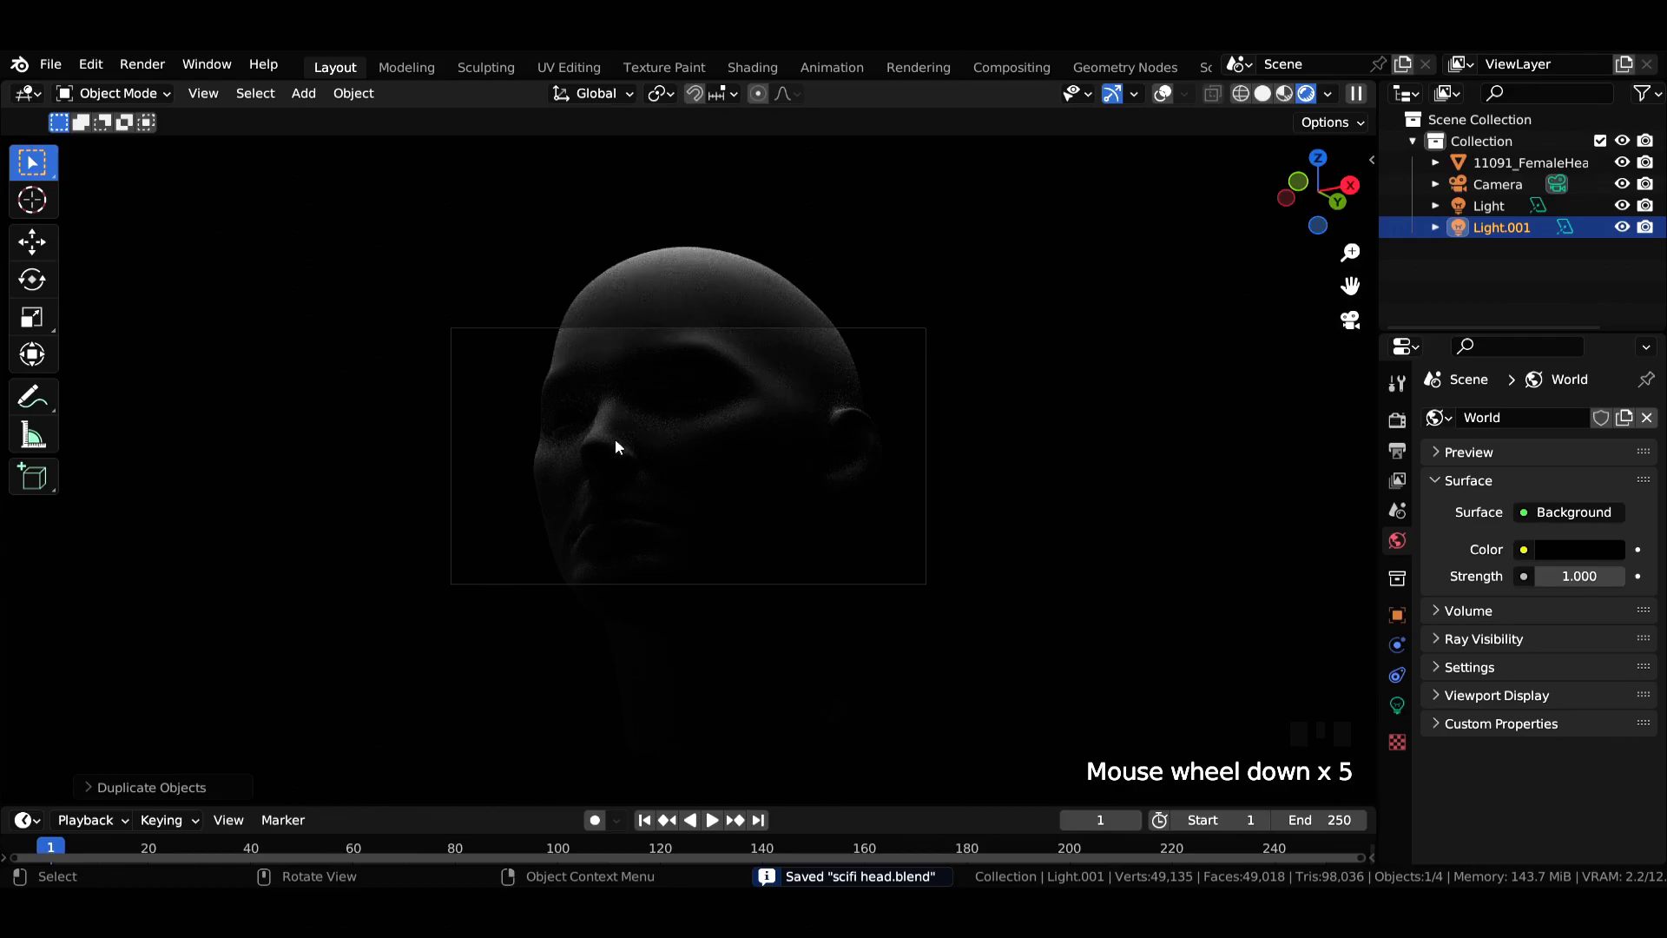
click(1264, 97)
click(1190, 93)
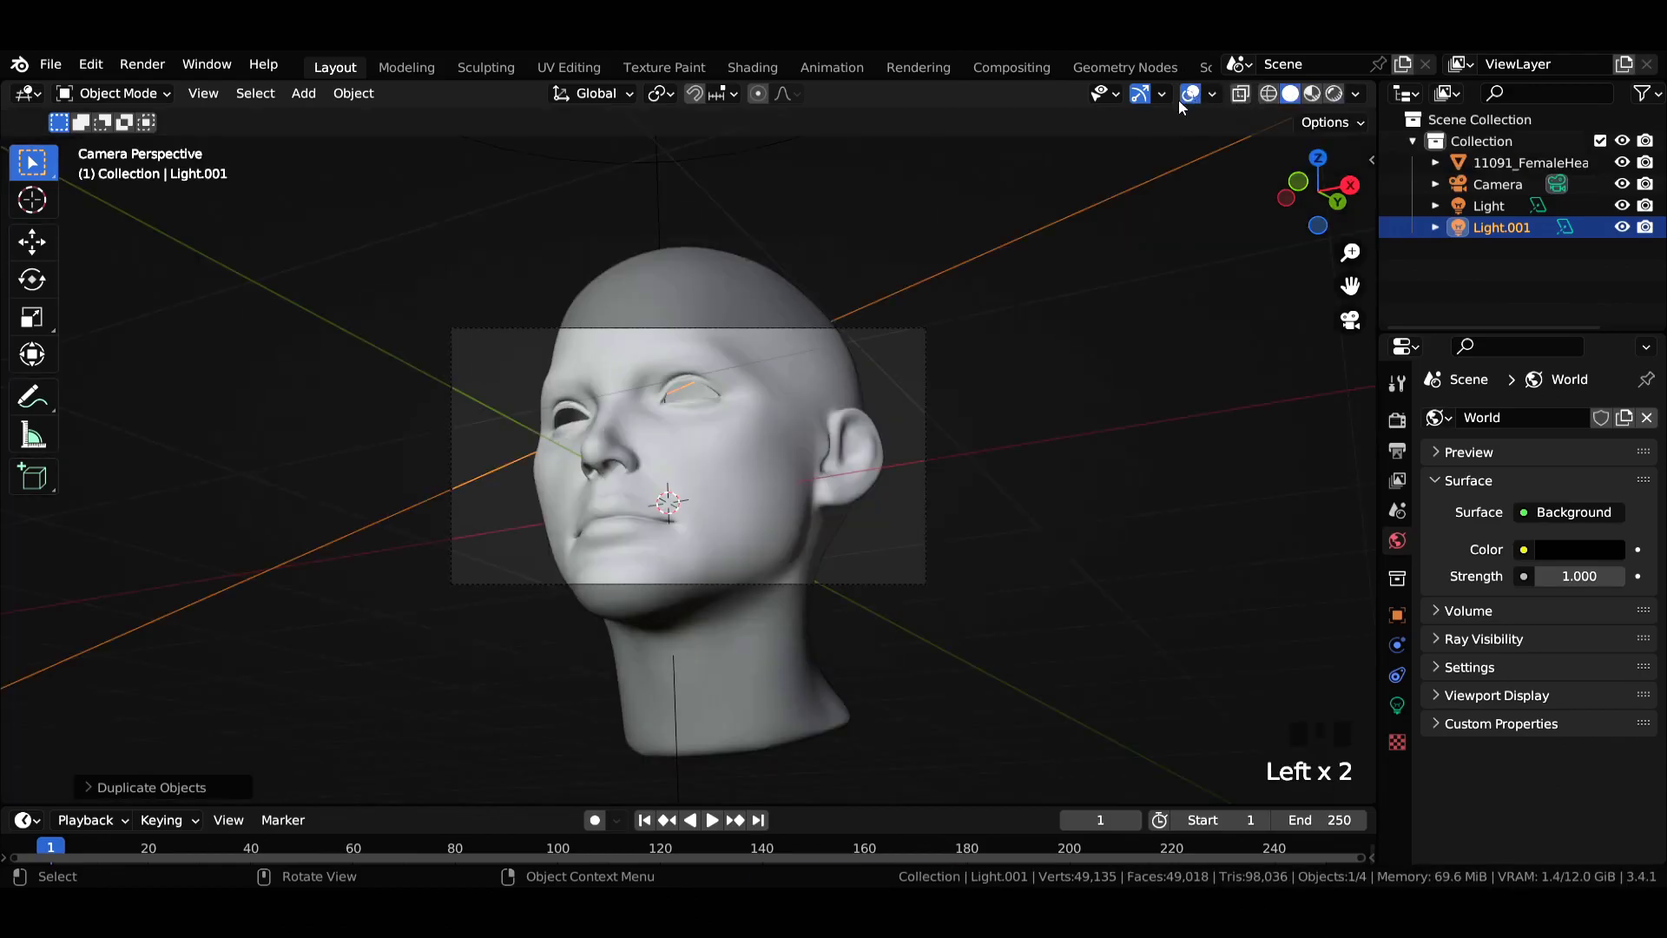
Add a Decimate modifier to the female head and set it to Planar mode
click(1080, 330)
scroll(1077, 338, down, 1)
click(808, 452)
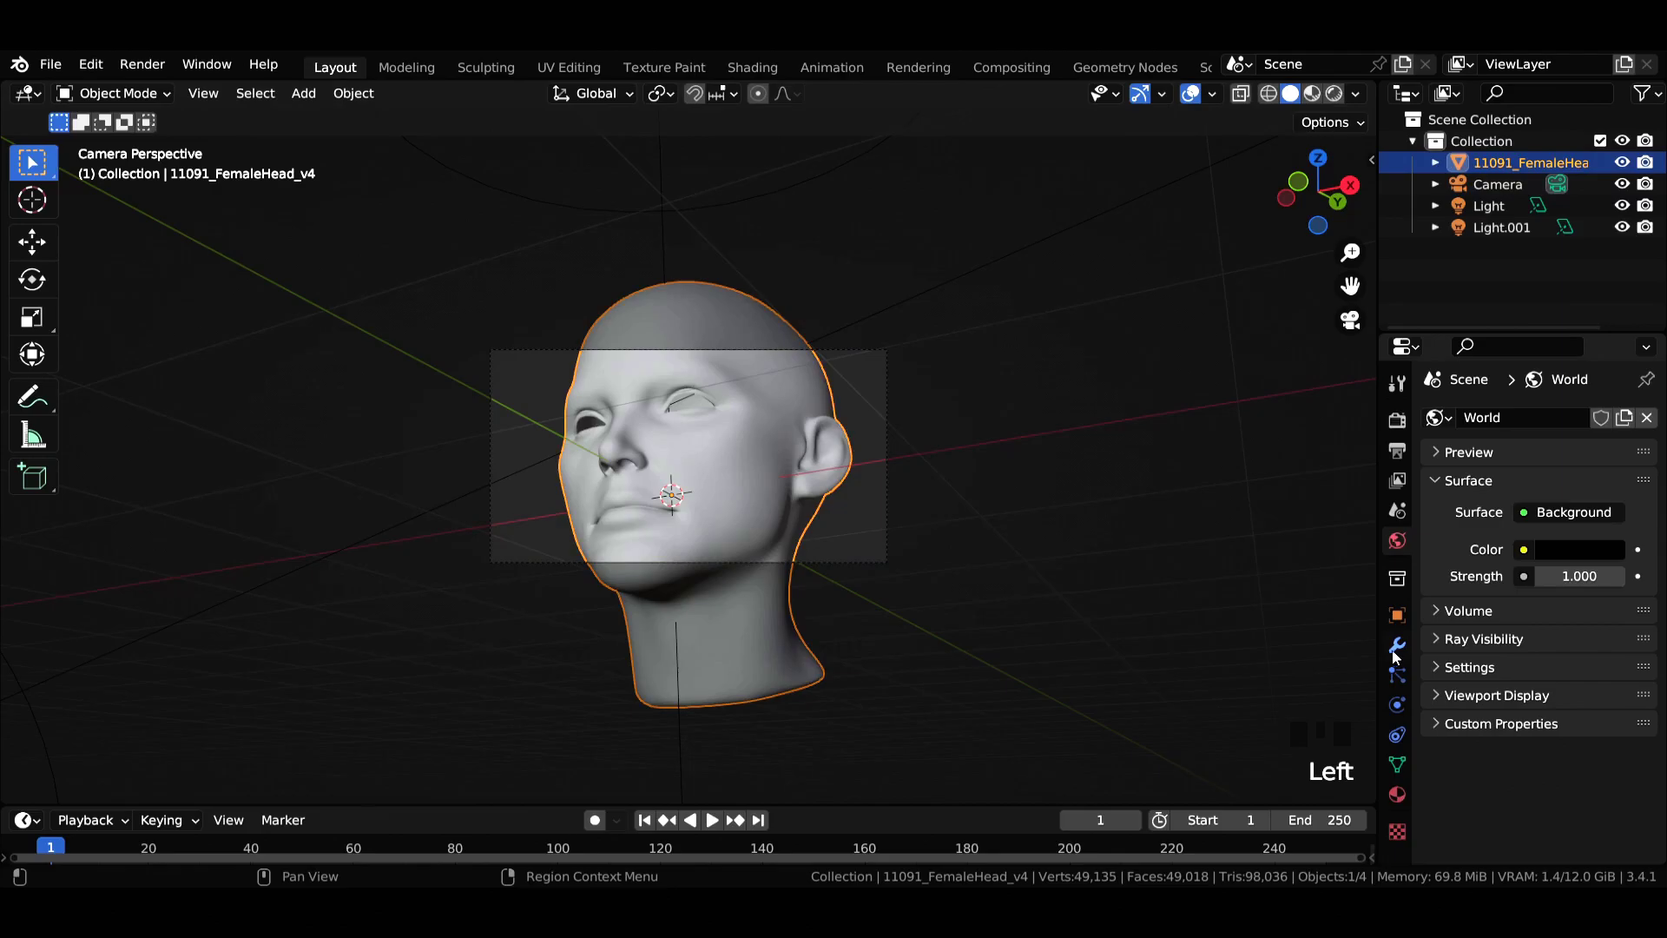
click(1394, 649)
click(1488, 418)
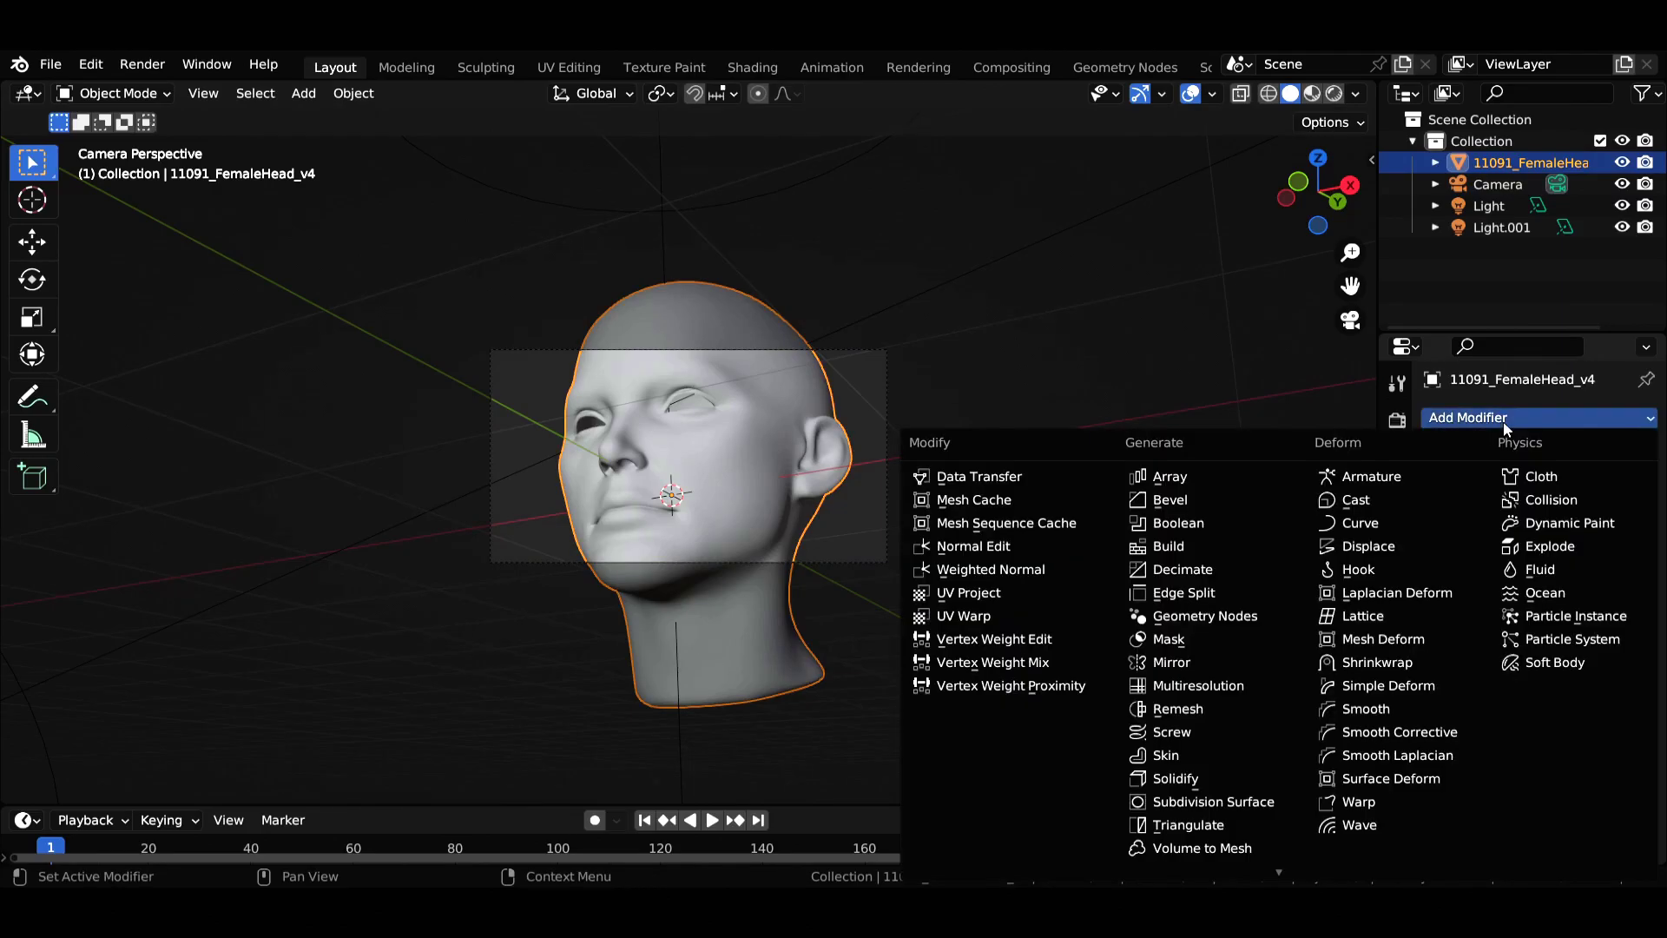
click(1181, 569)
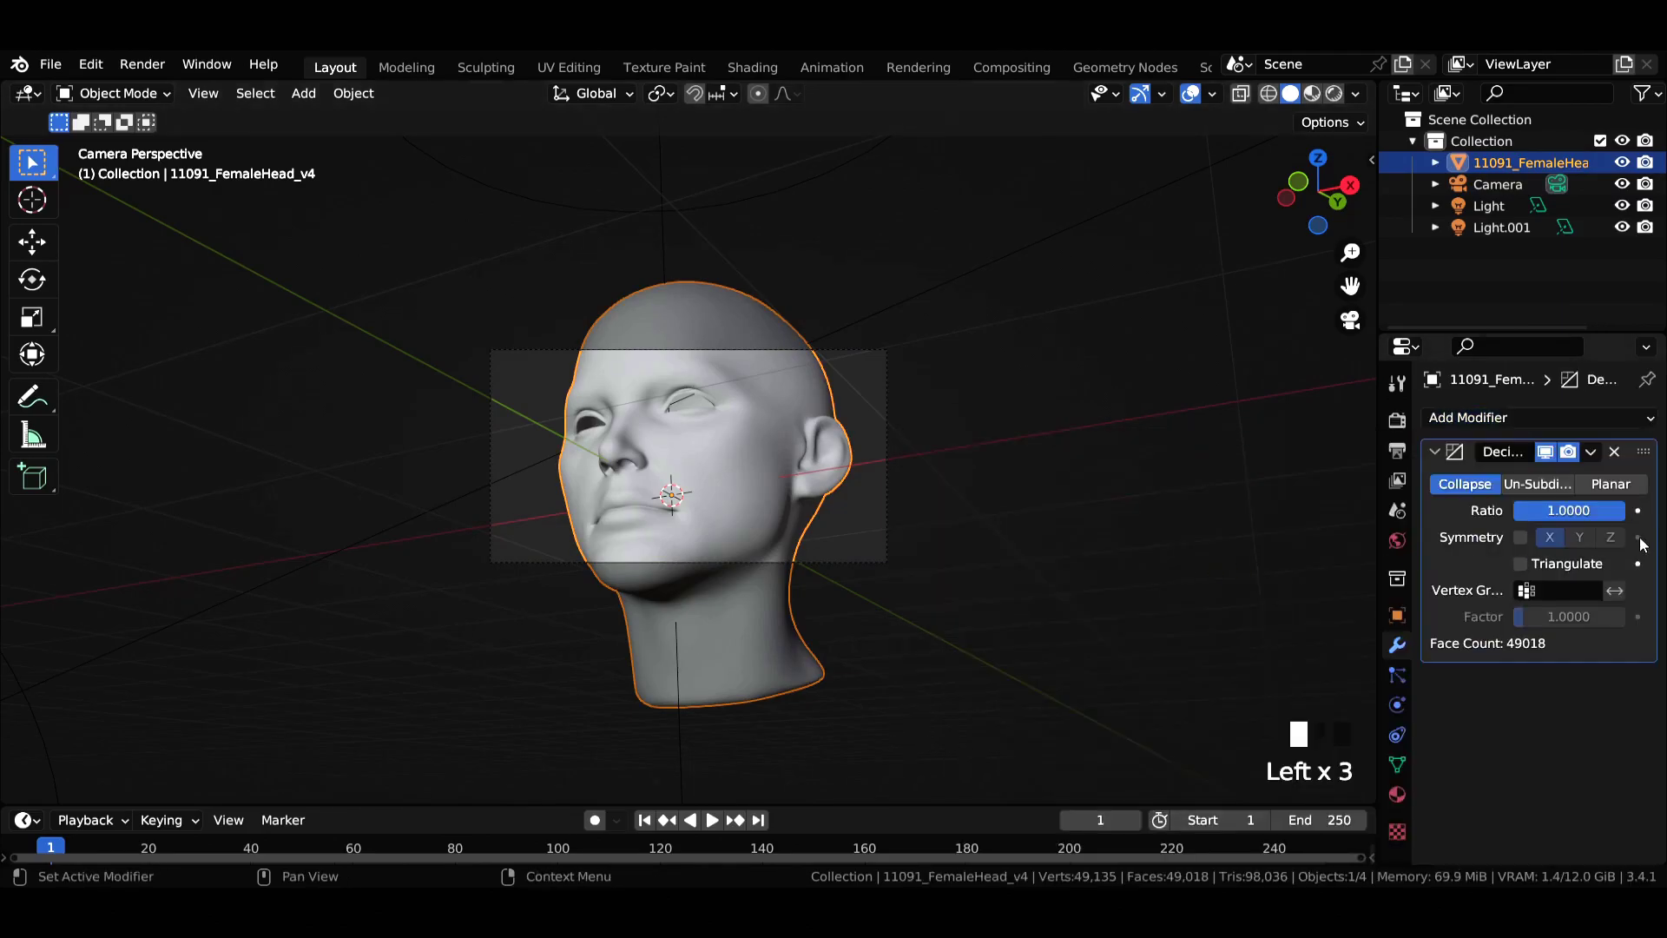
click(1611, 483)
Add a Wireframe modifier to the head with a thickness of 0.1 m
click(1488, 417)
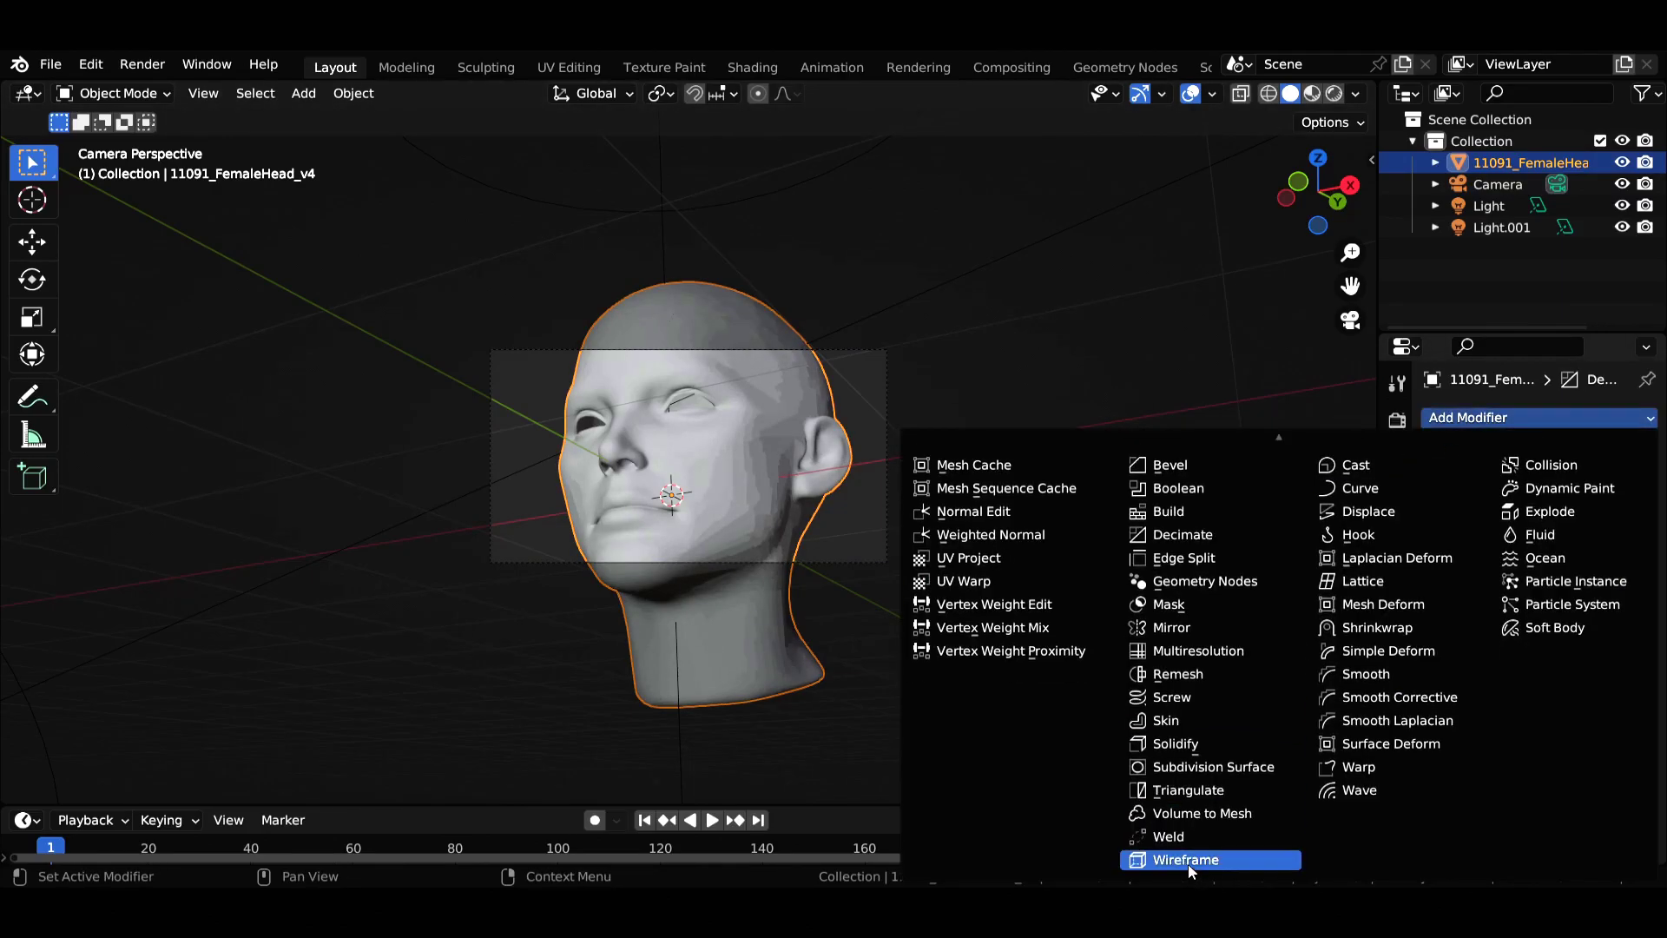
click(1185, 859)
click(1557, 743)
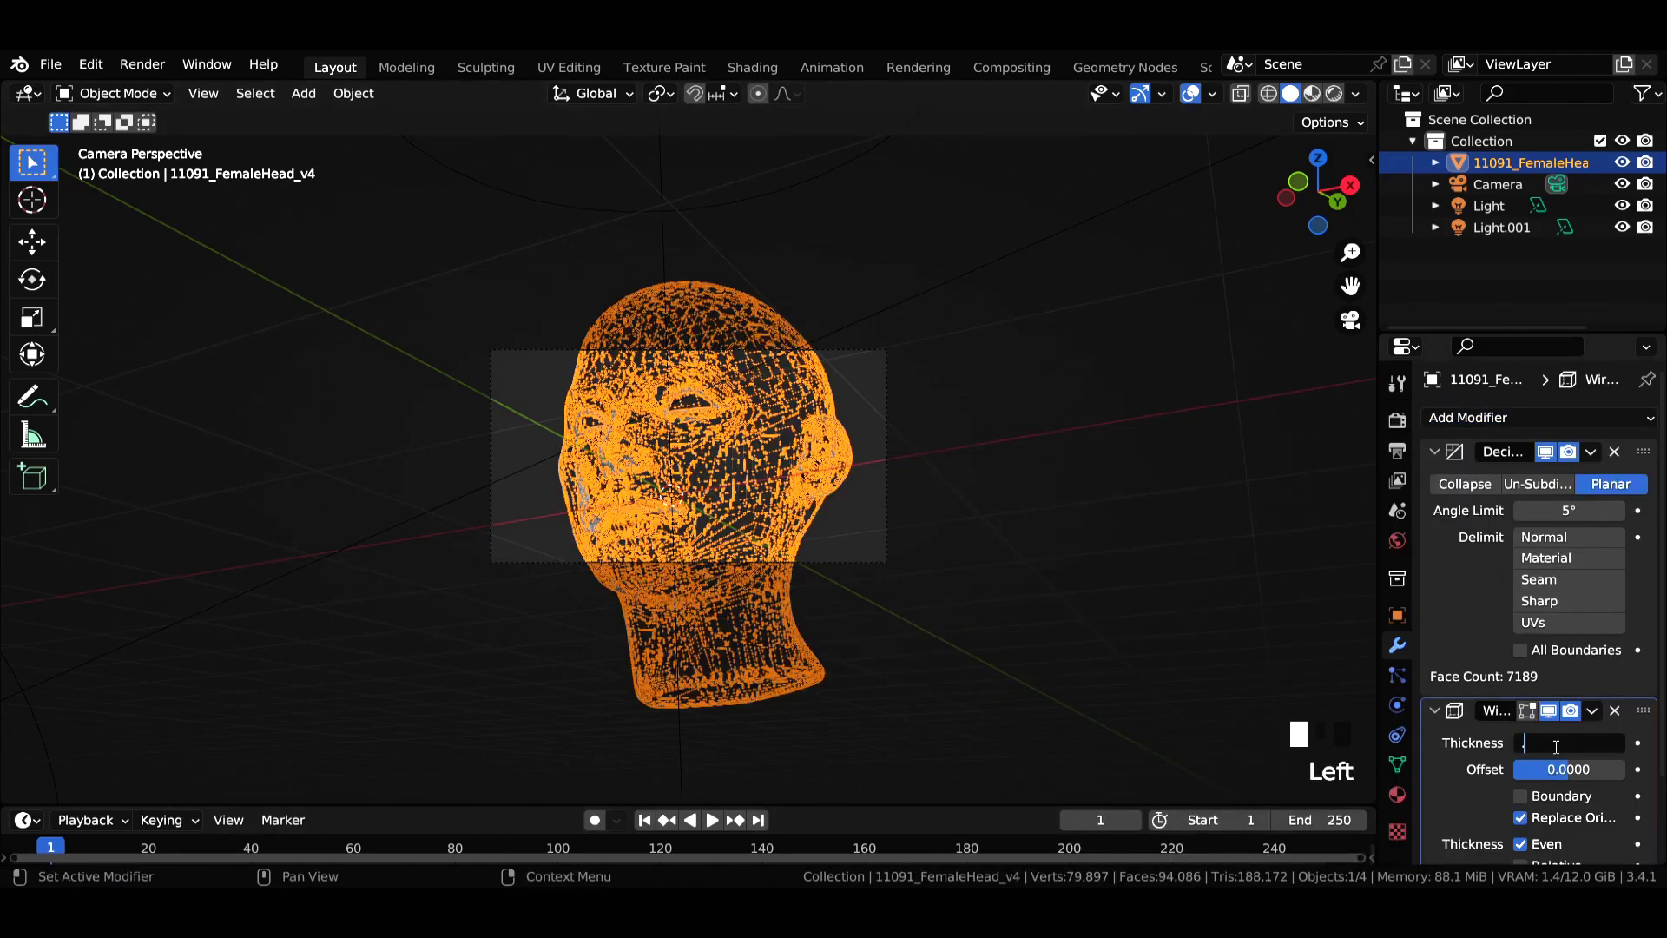
text(.1)
key(Return)
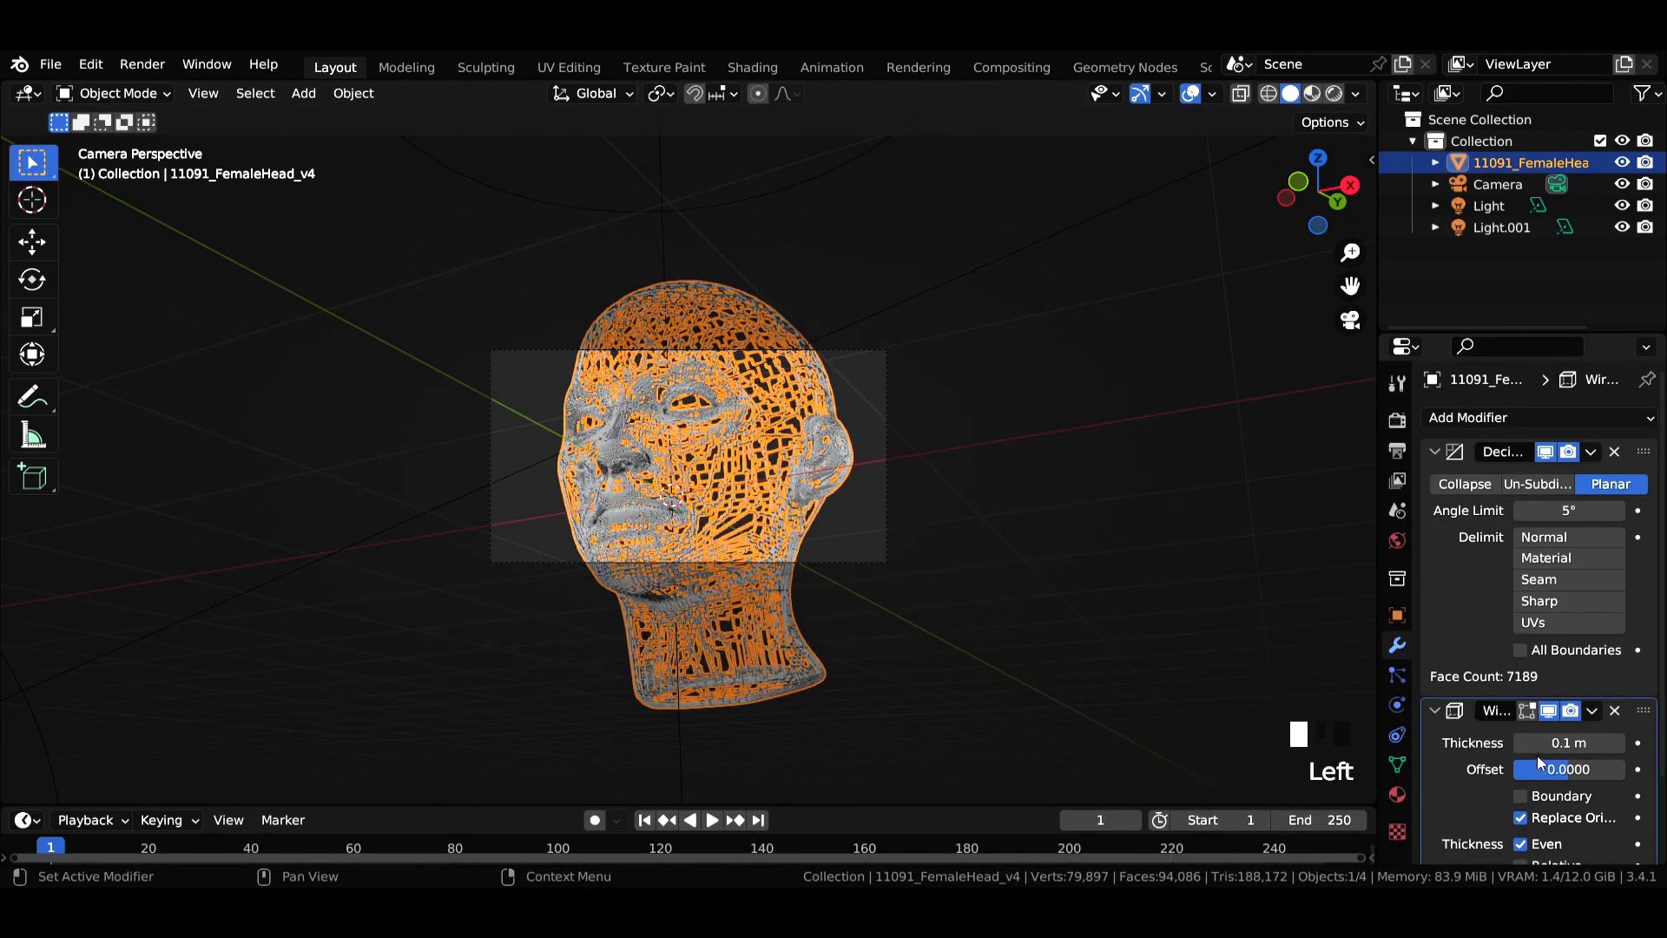
Turn off Replace Original and Even thickness in the Wireframe modifier and enable Relative thickness
click(1433, 452)
click(1521, 587)
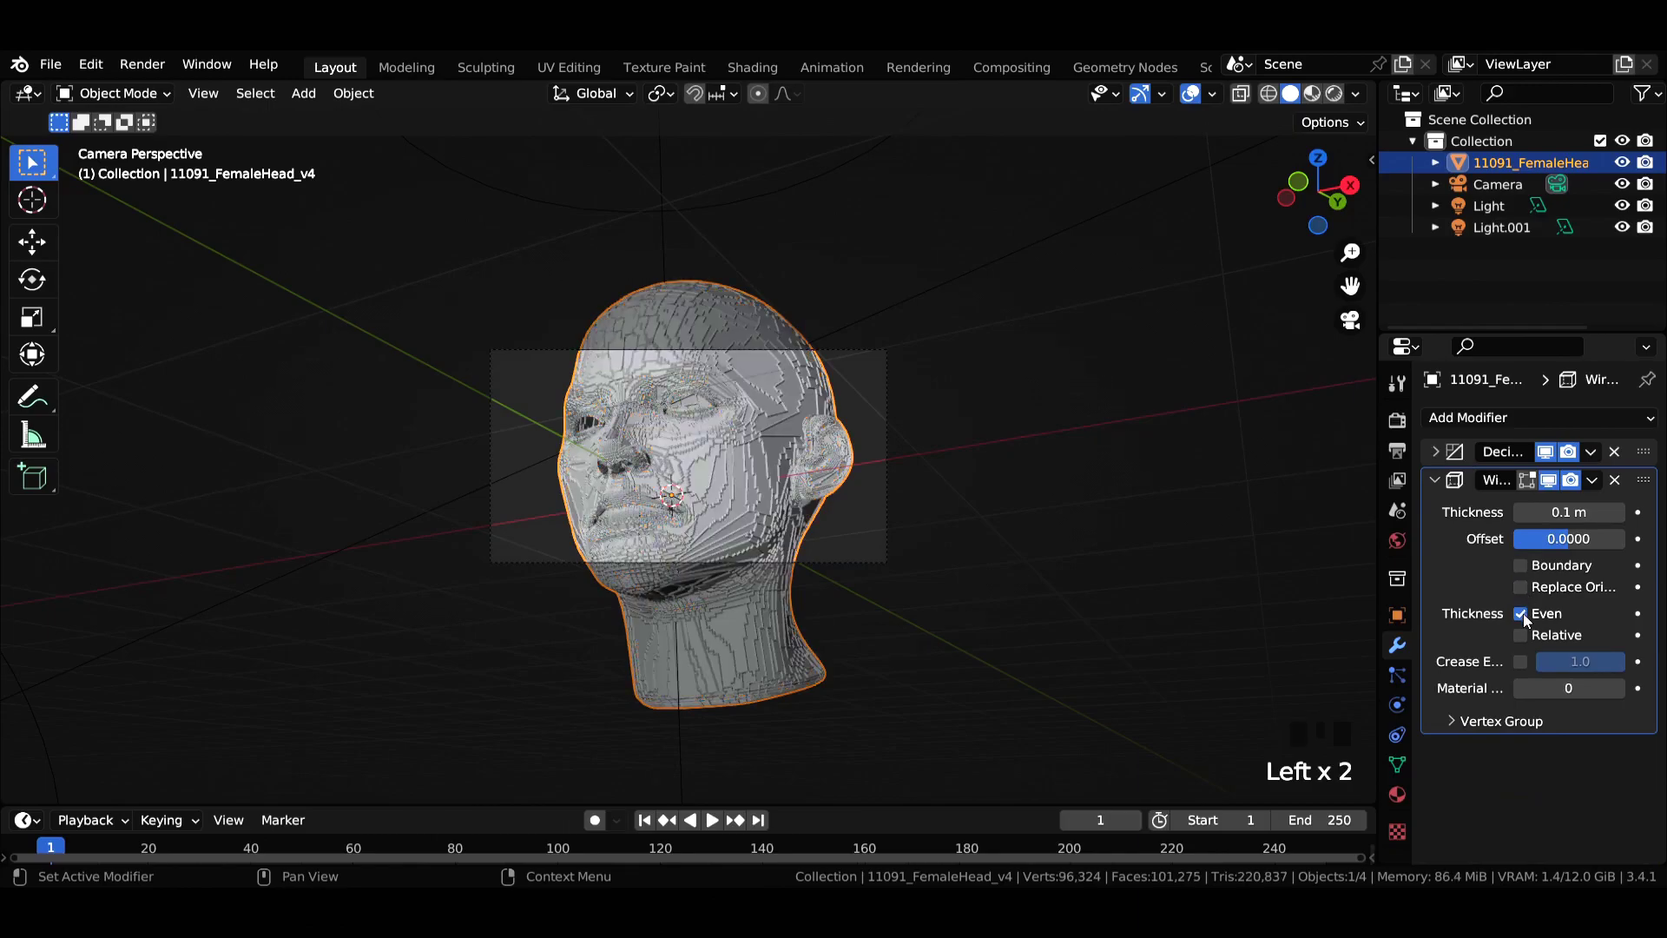
click(1522, 613)
click(1520, 635)
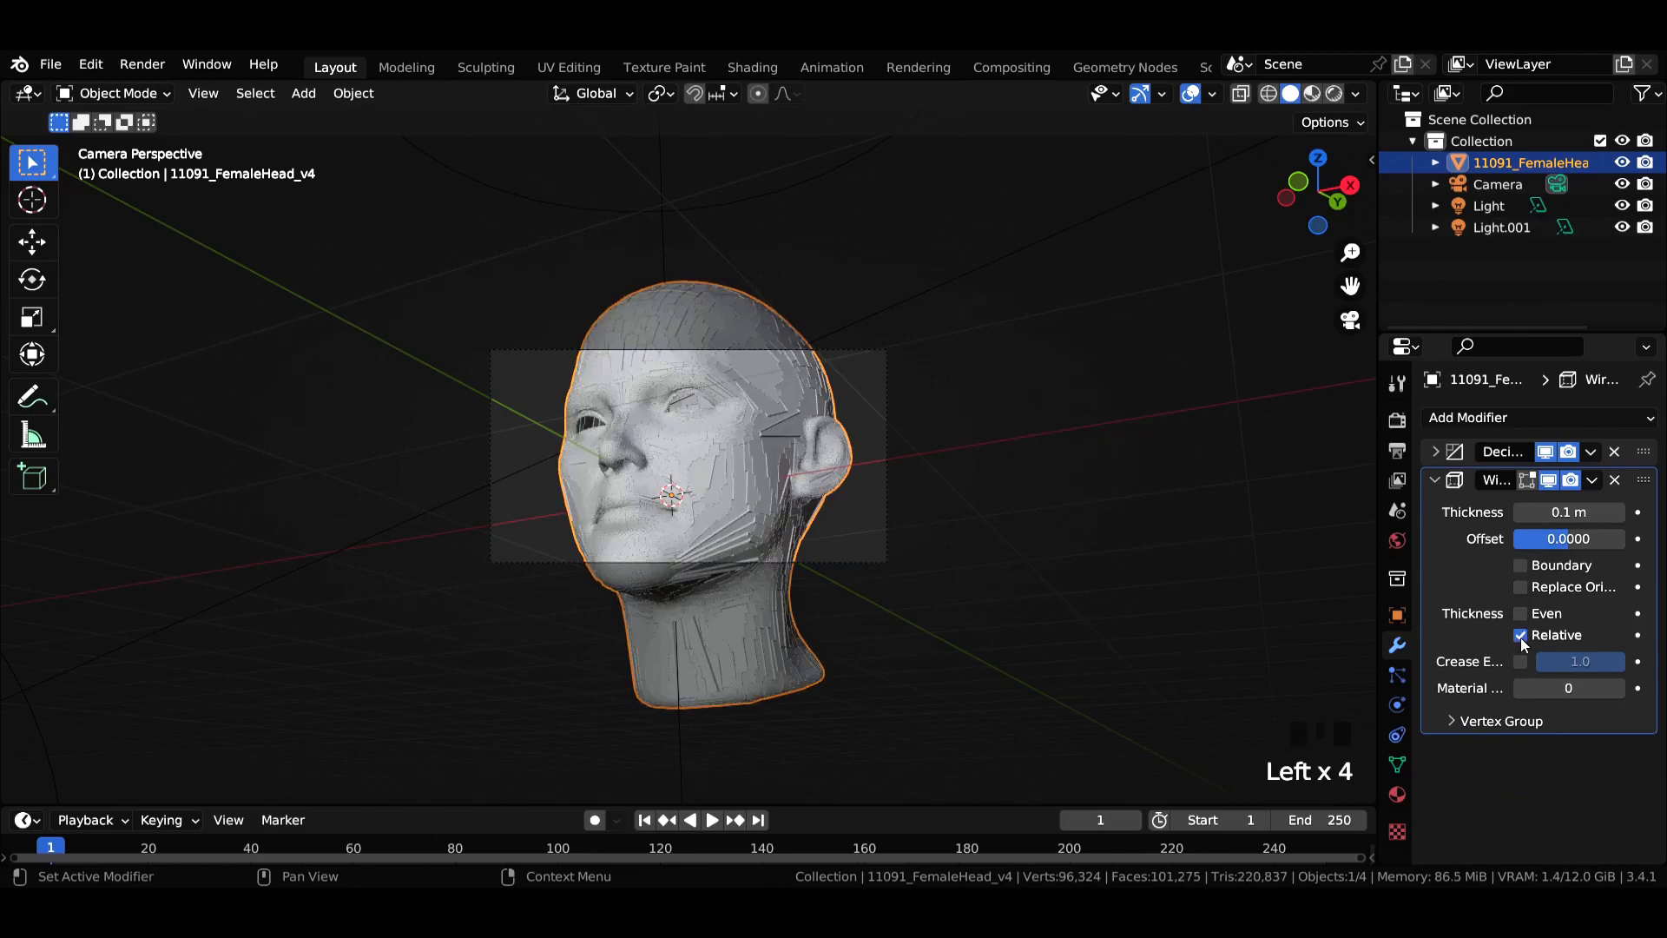
Add a Displace modifier to the head with a new texture and a strength of 0.3
scroll(931, 450, up, 8)
click(1505, 418)
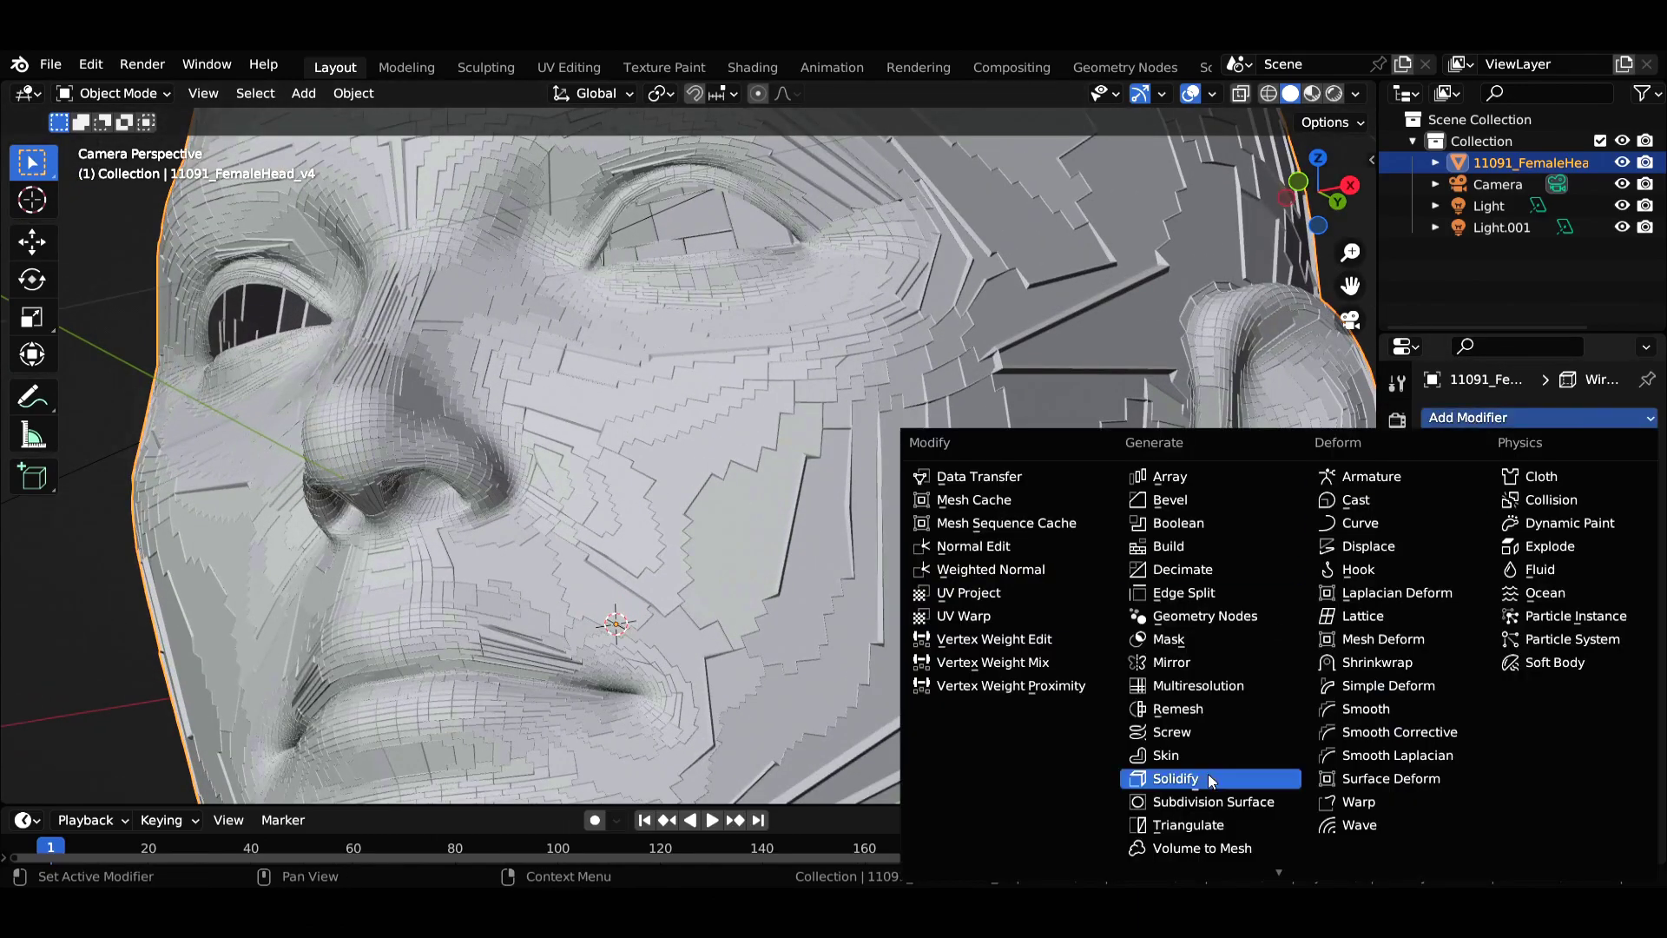
click(1383, 554)
click(1435, 480)
click(1549, 540)
scroll(1587, 560, down, 3)
click(1567, 641)
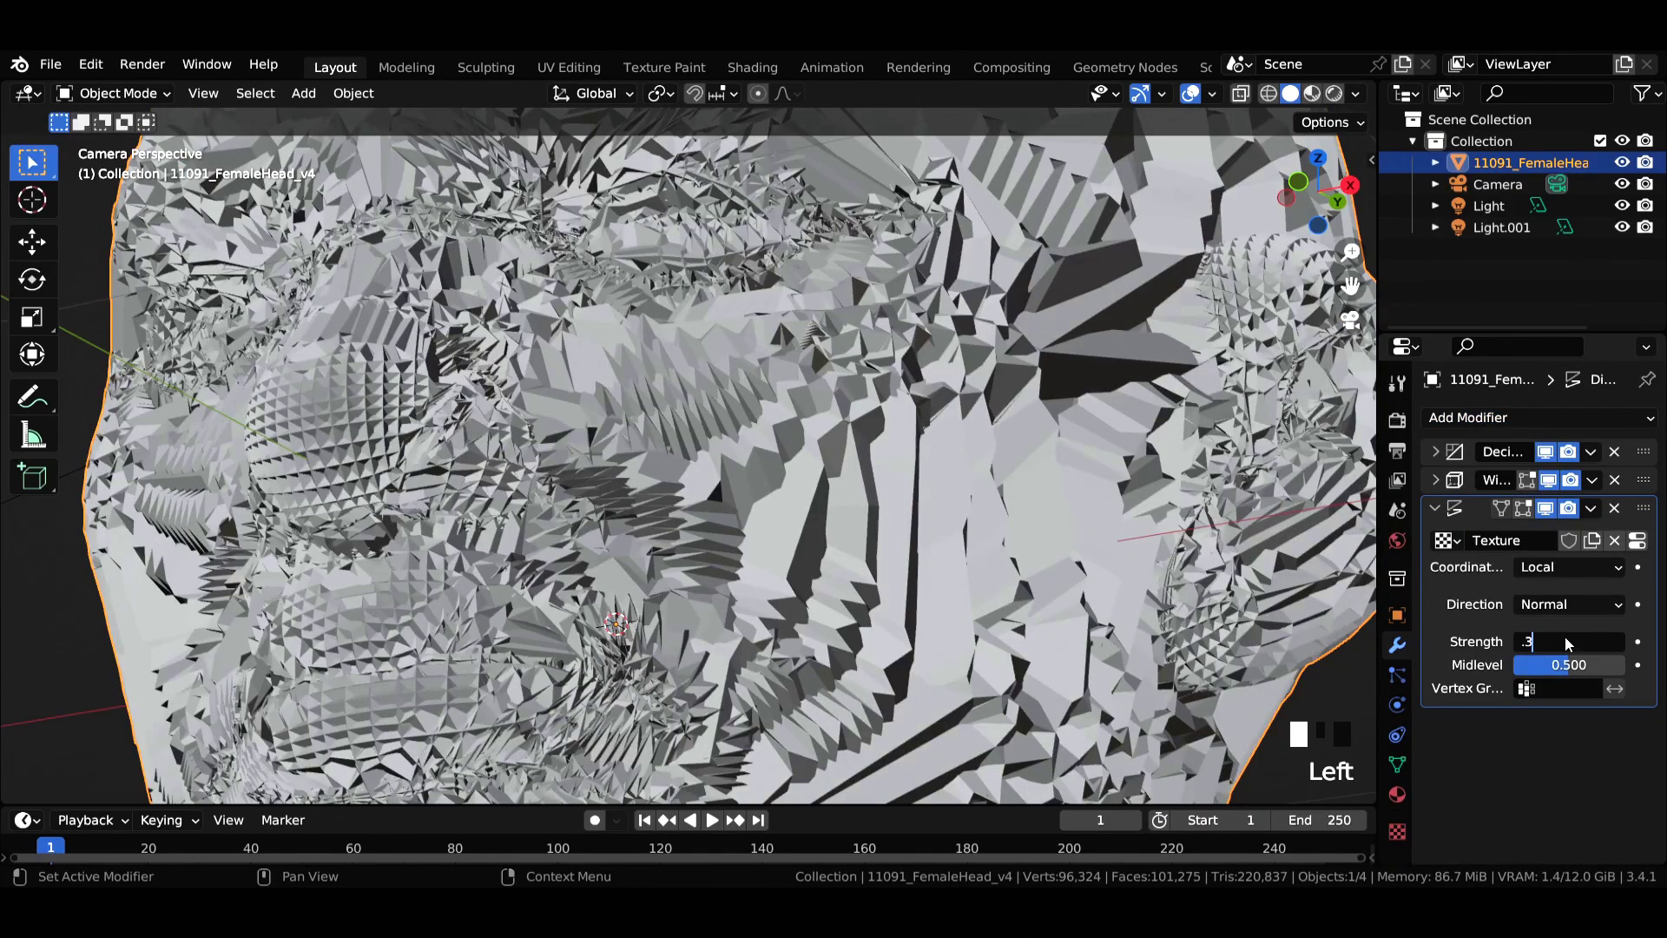
key(Return)
Make the displacement texture a Clouds texture with the Cell Noise basis and a size of 0.10
click(1637, 541)
click(1538, 480)
click(1523, 549)
scroll(983, 504, down, 2)
scroll(984, 509, down, 3)
click(1567, 761)
click(1511, 525)
scroll(1519, 575, down, 5)
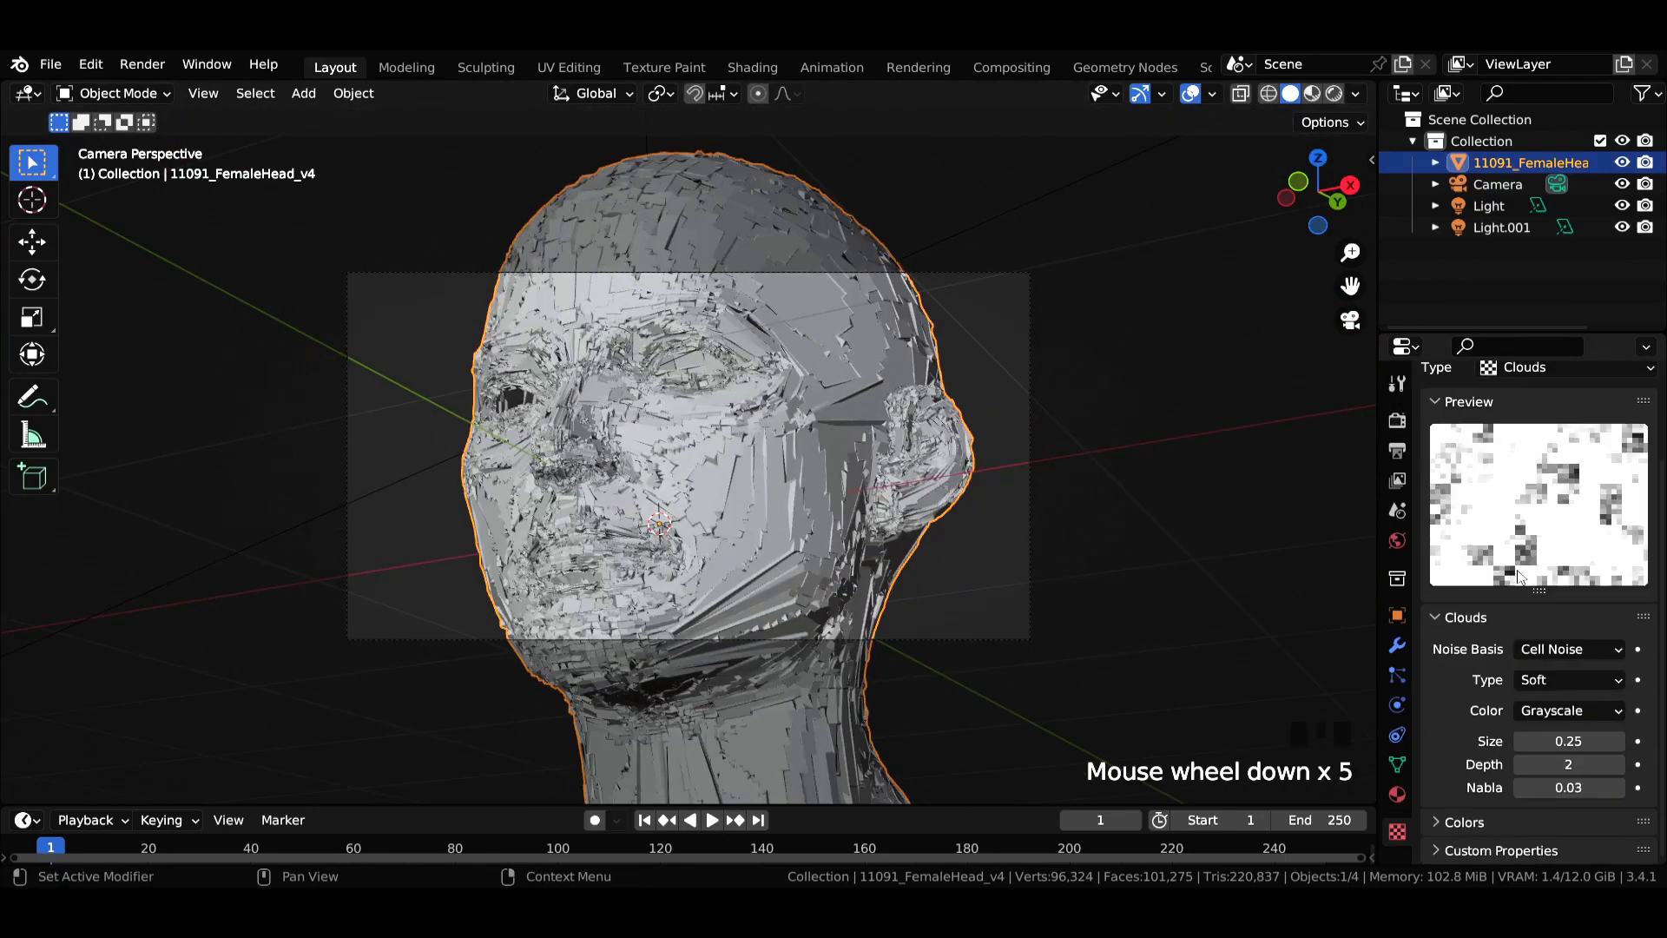
click(1561, 743)
text(.1)
key(Return)
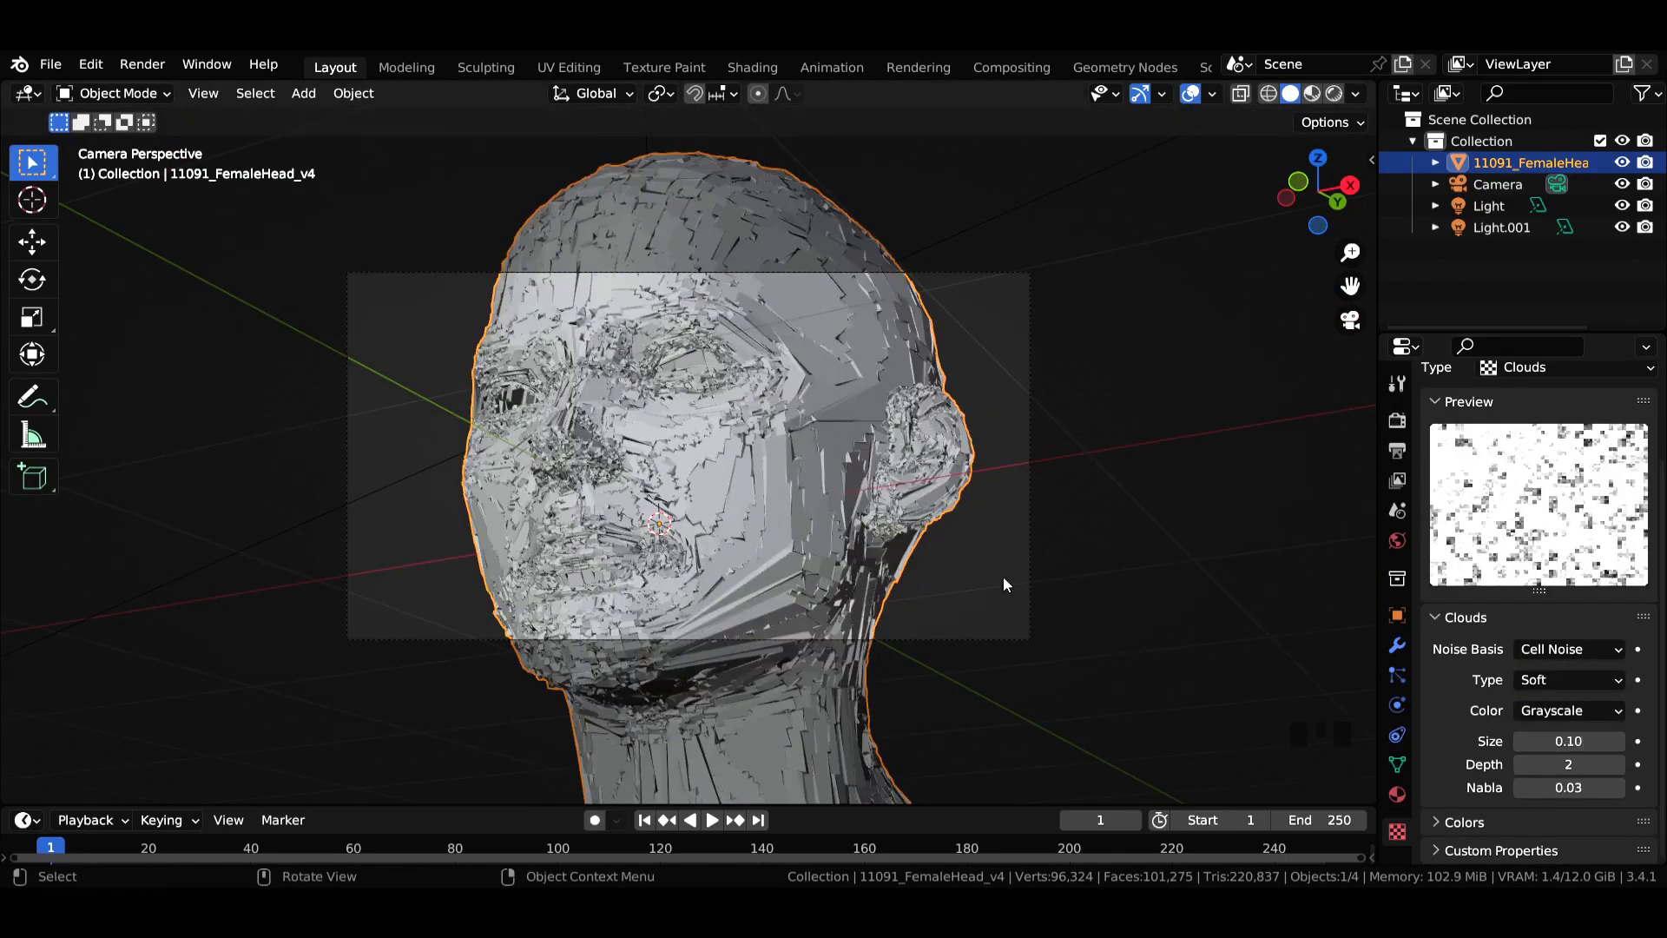
Display the viewport in rendered shading and open a Shader Editor beside it with its sidebar hidden
click(1334, 93)
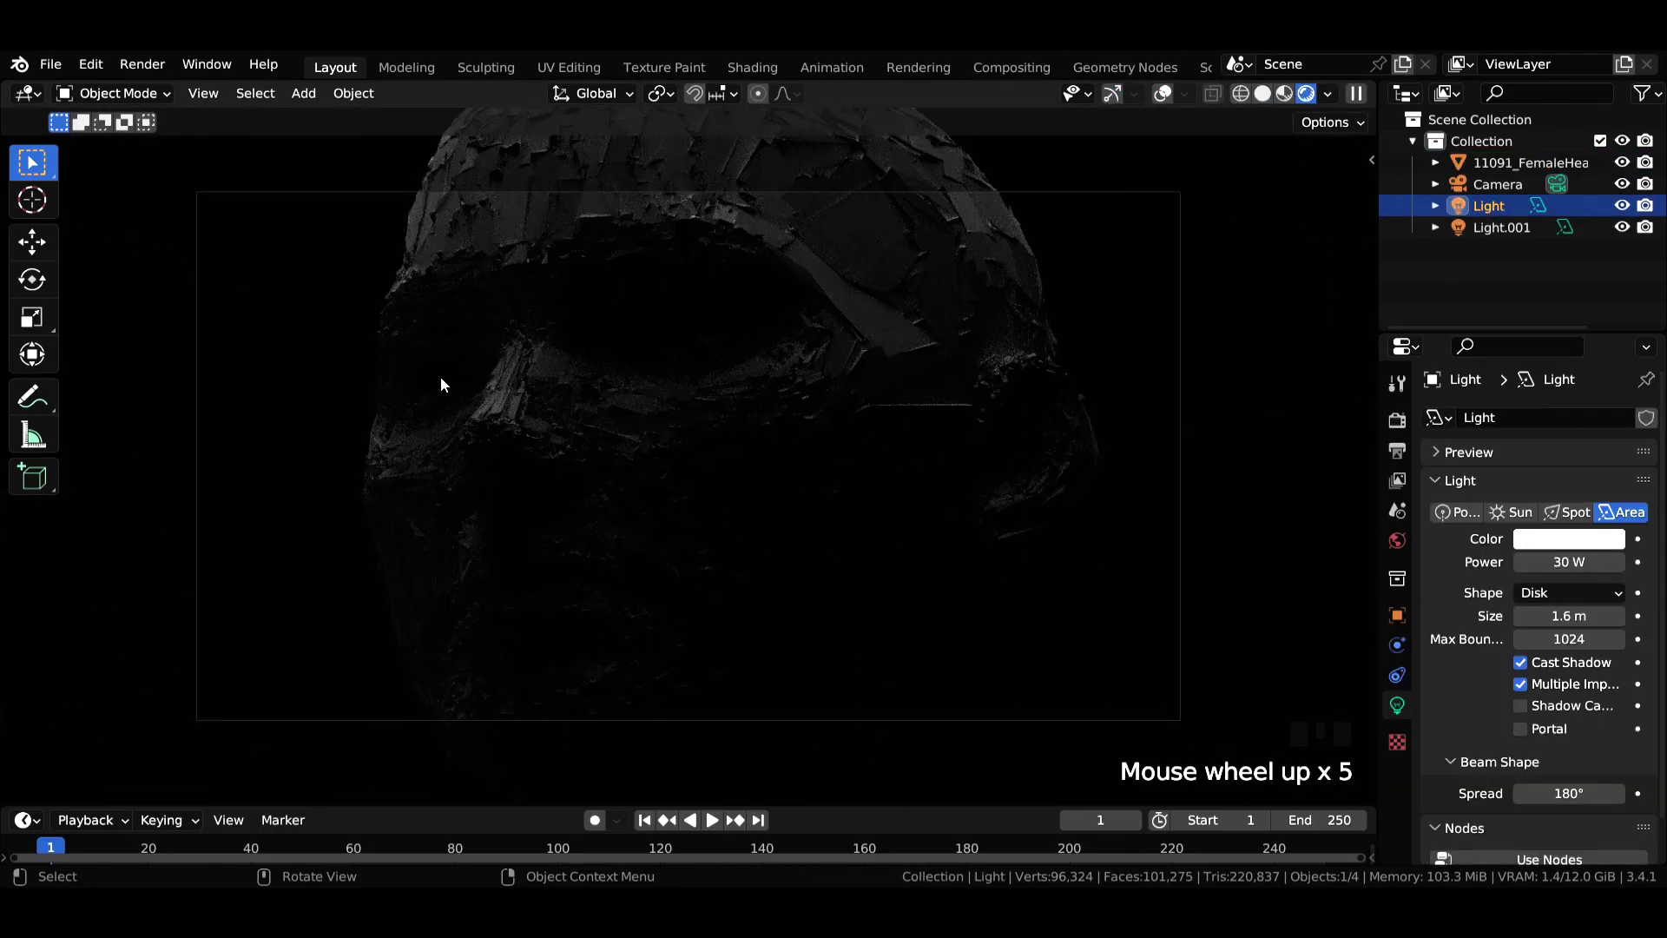
scroll(440, 382, down, 3)
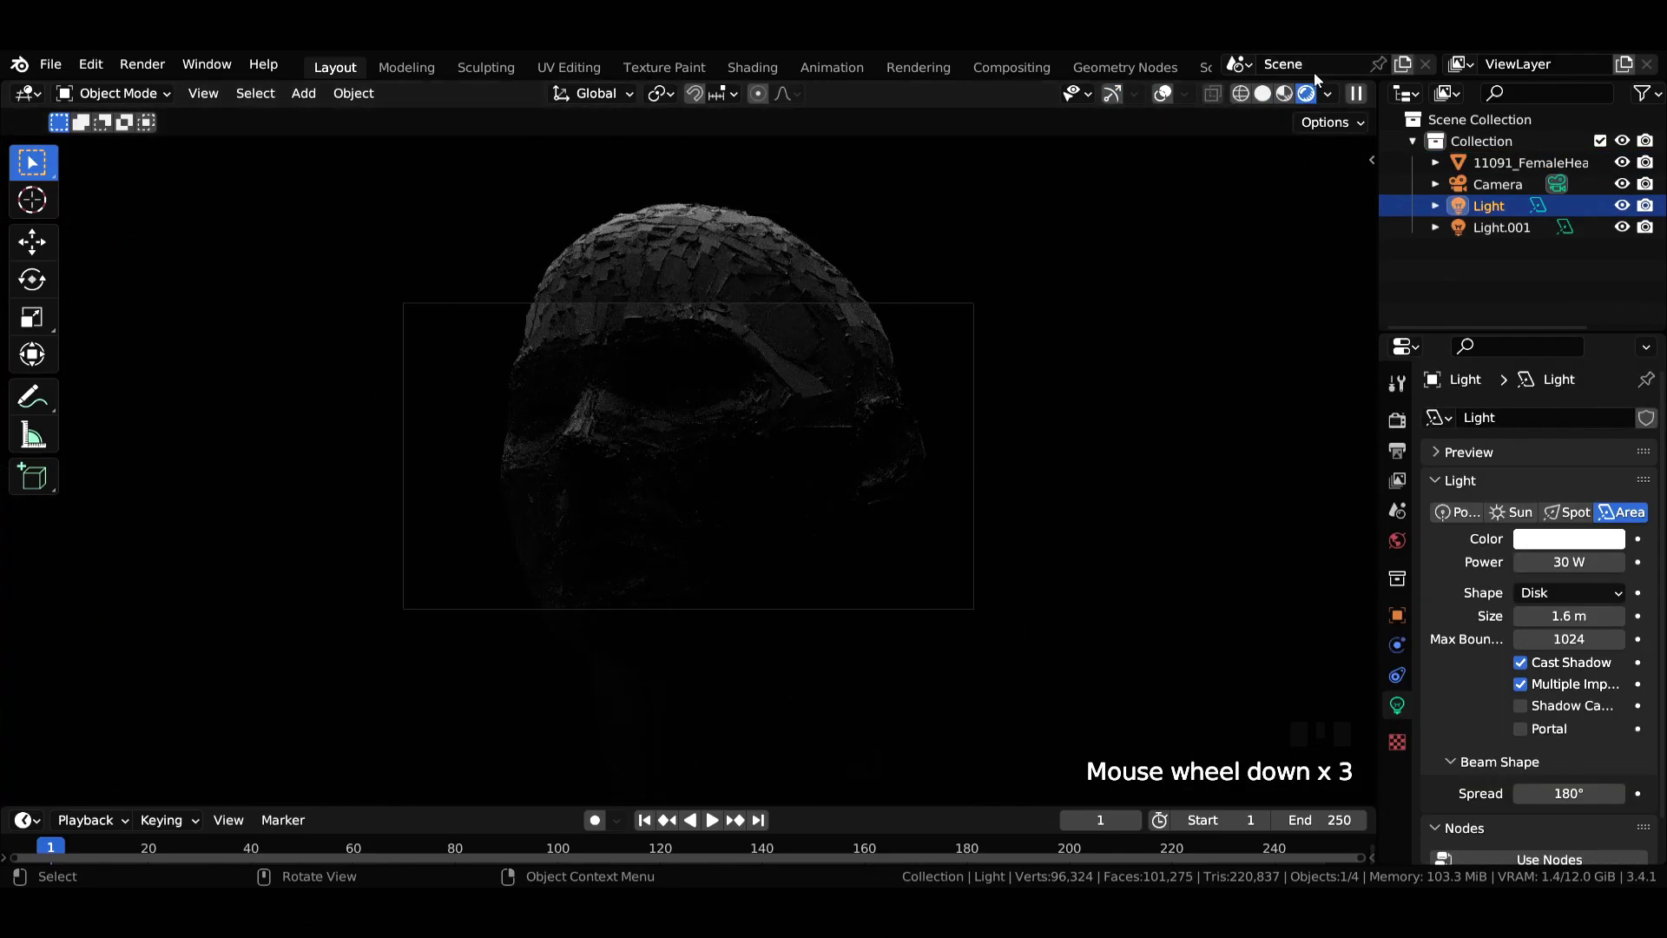
drag(1376, 85, 603, 97)
click(629, 94)
click(677, 293)
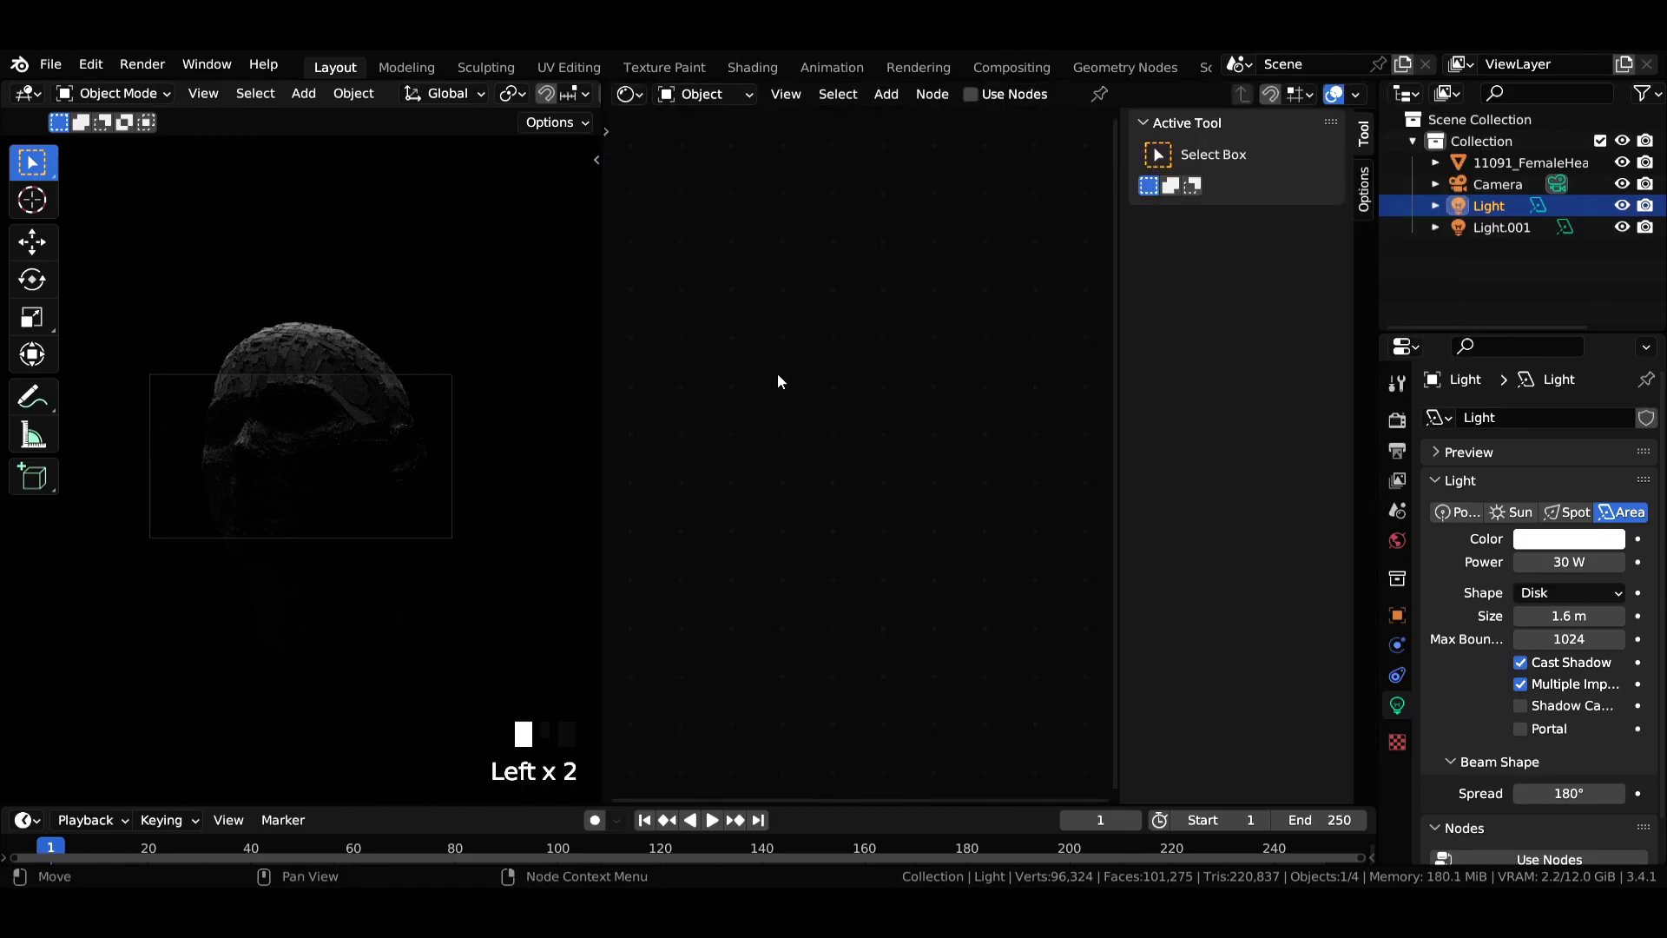
key(n)
Set the head material's Metallic and Specular to 1.000 and its Roughness to 0.320
click(271, 347)
scroll(768, 415, up, 6)
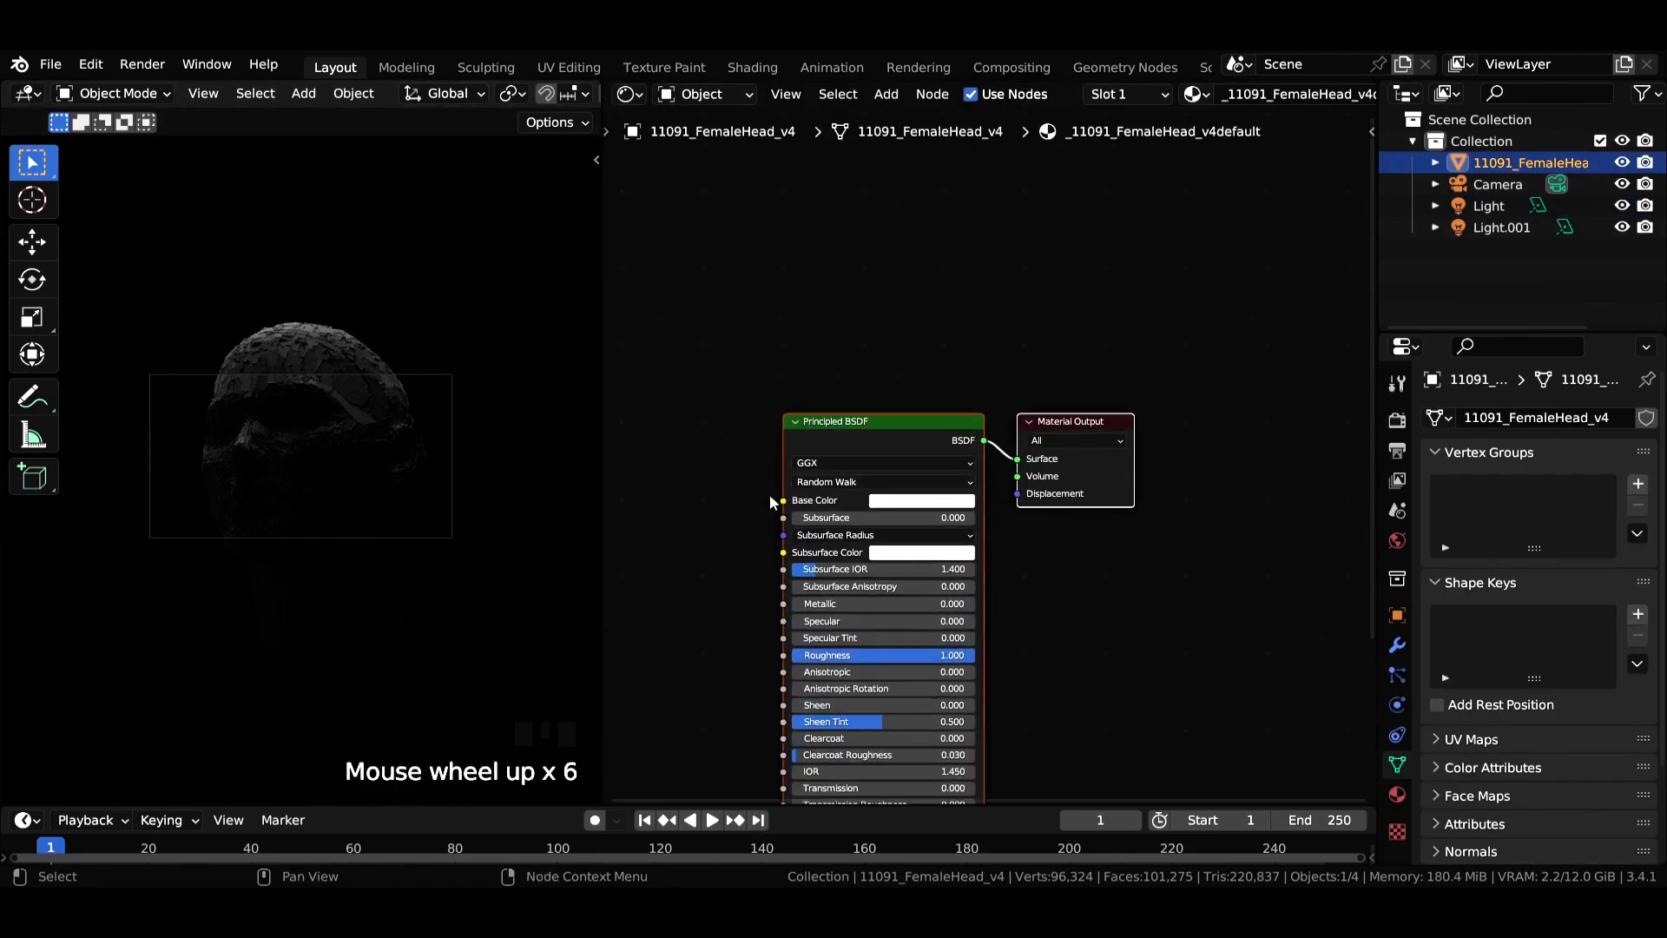
scroll(869, 425, up, 3)
drag(926, 453, 1085, 479)
text(.32)
key(Return)
Add a ColorRamp node and connect its Color output to the Principled BSDF's Base Color
key(shift+a)
click(786, 341)
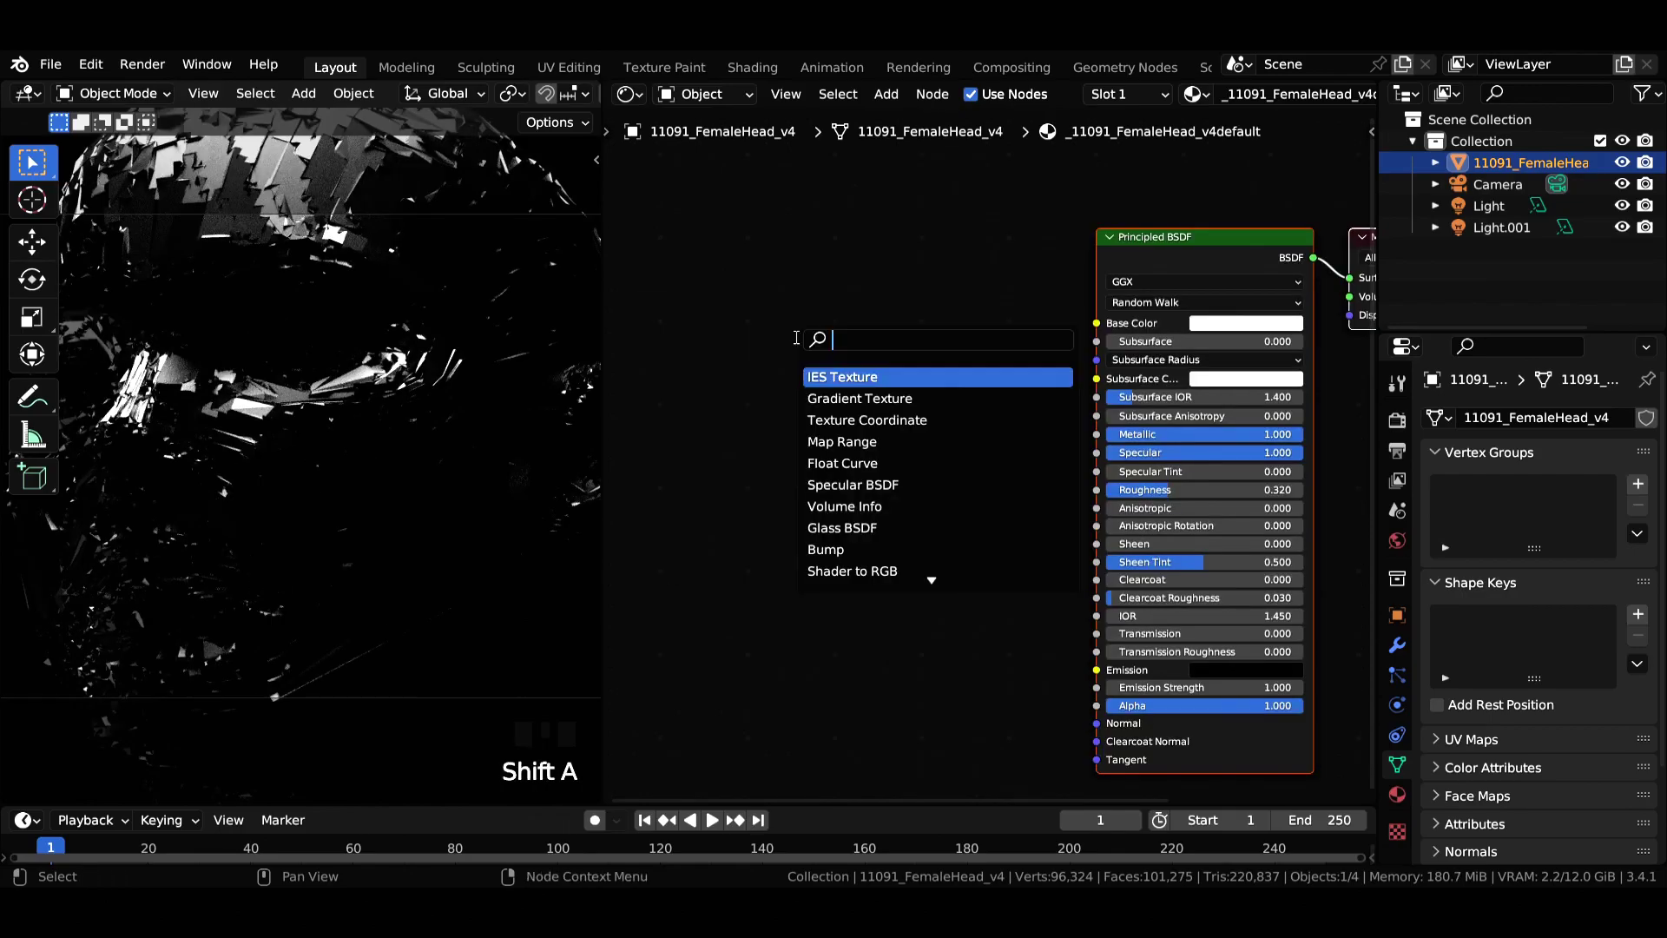
text(co)
key(Return)
click(918, 334)
drag(886, 332, 1098, 323)
Add a Gradient Texture node, connect its Color output to the ColorRamp's Fac input, and save the file
middle_drag(827, 377, 1105, 396)
scroll(1105, 397, up, 3)
middle_drag(907, 366, 1078, 366)
key(shift+a)
text(gr)
key(Return)
click(868, 366)
drag(845, 345, 1077, 510)
middle_drag(1253, 559, 1014, 582)
key(ctrl+s)
key(ctrl+s)
key(ctrl+s)
Flip the ColorRamp and set its interpolation to Cardinal
click(841, 428)
click(879, 466)
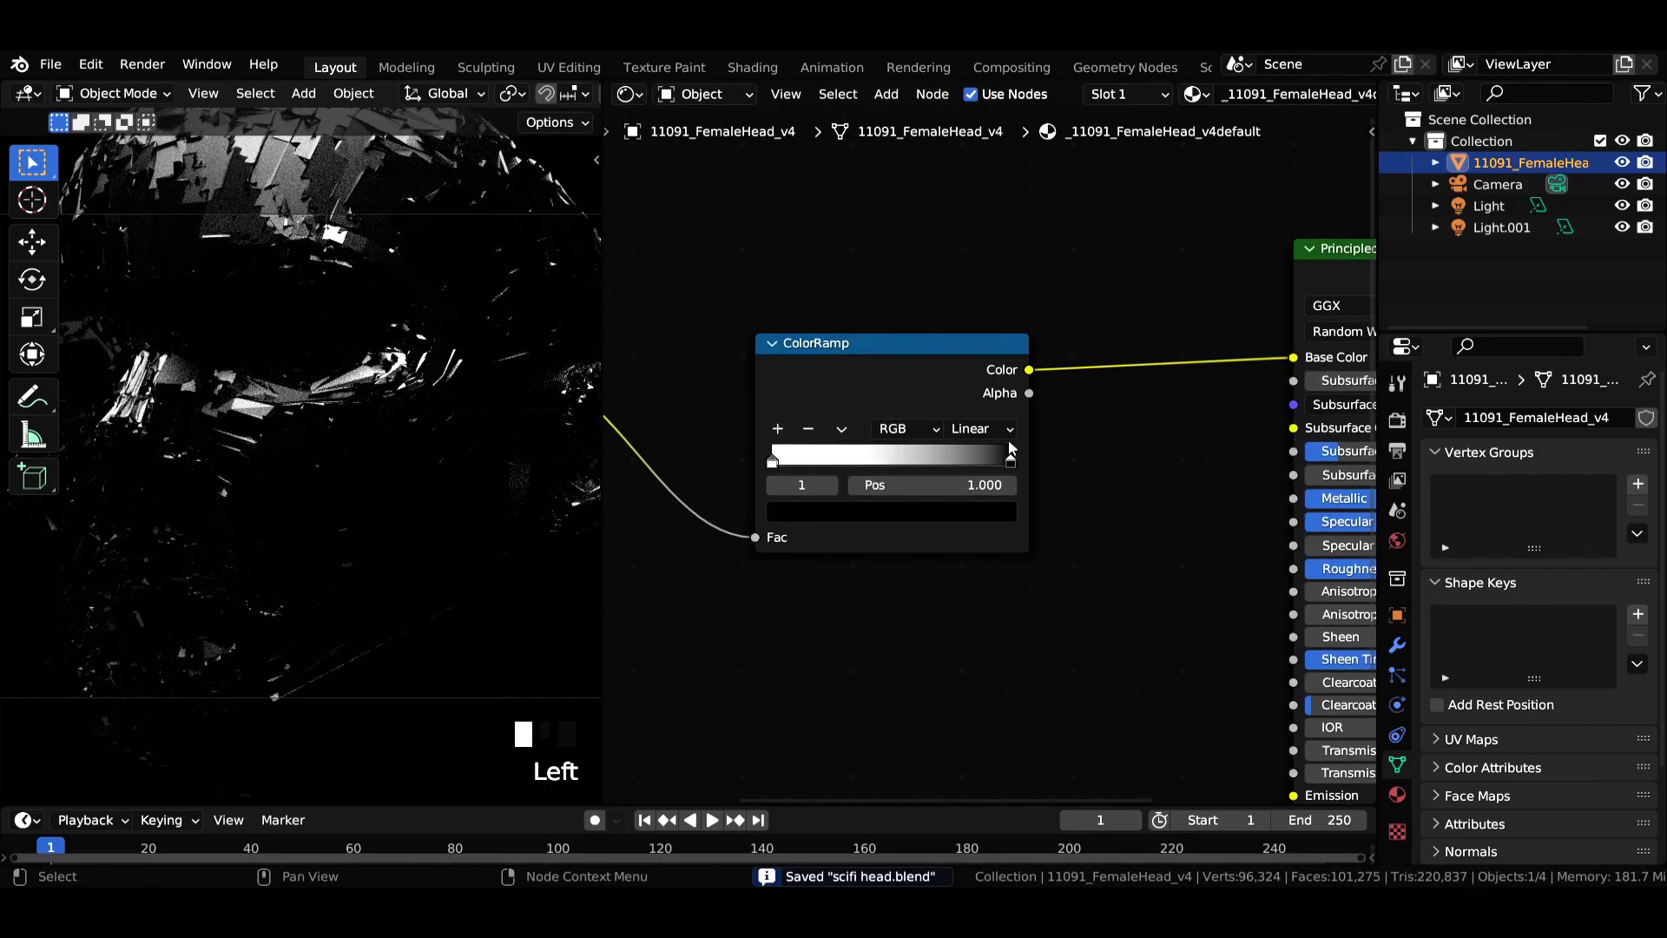
click(981, 428)
click(977, 474)
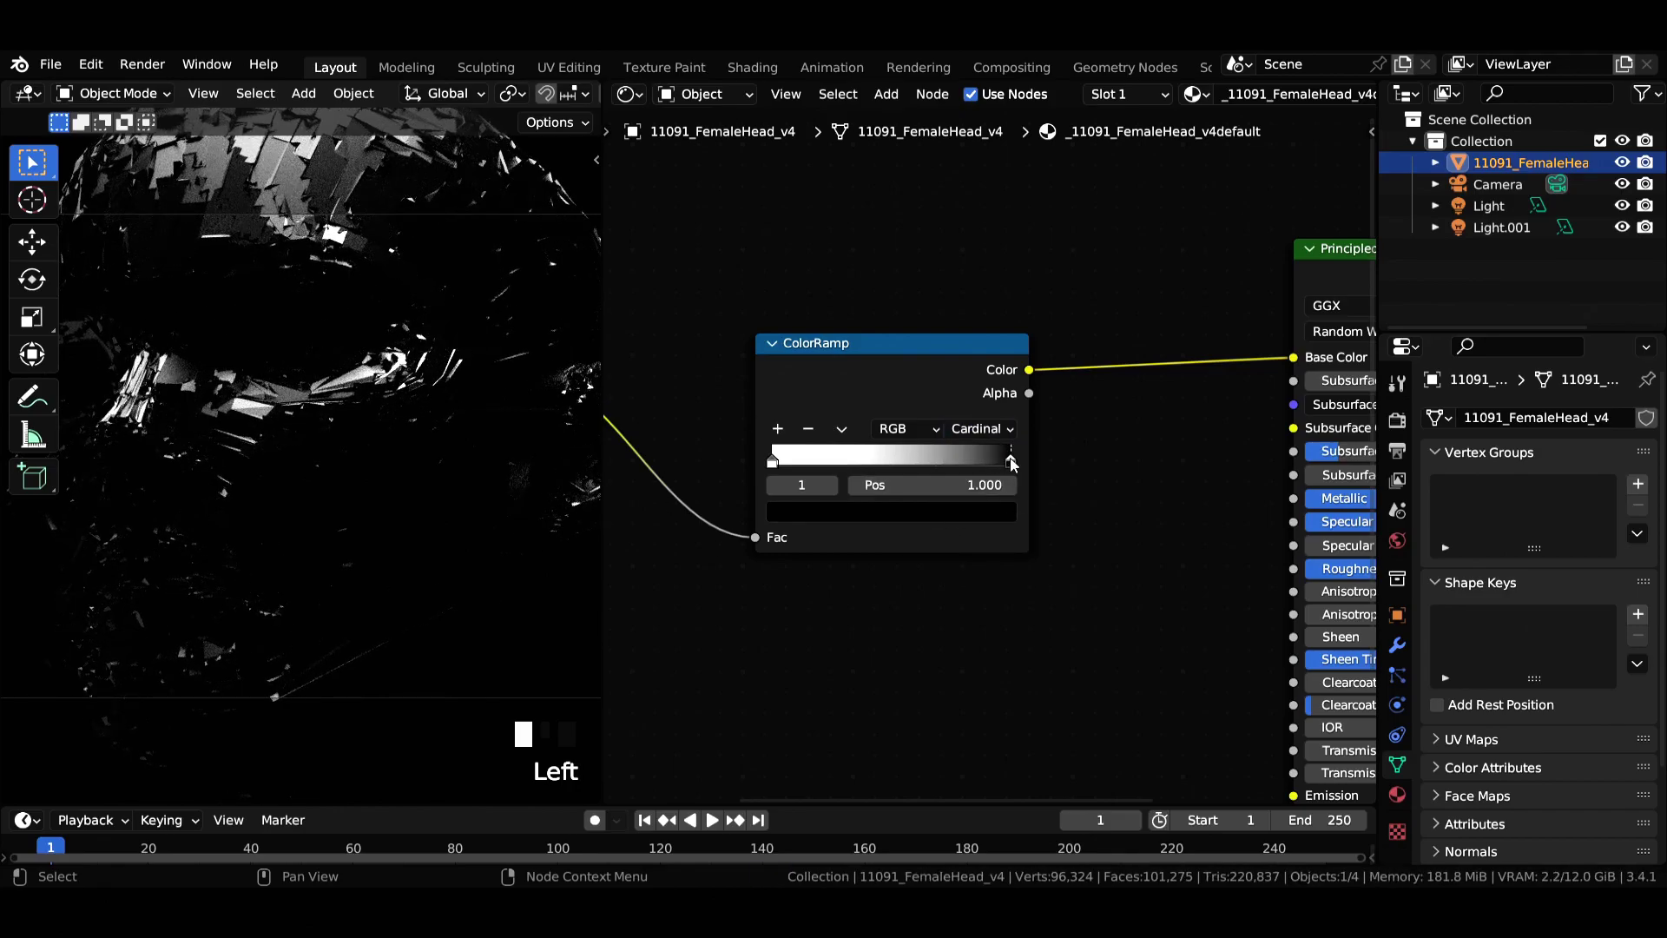
Change the ColorRamp's black stop at position 1.000 to white with a Value of 1
click(978, 512)
click(882, 459)
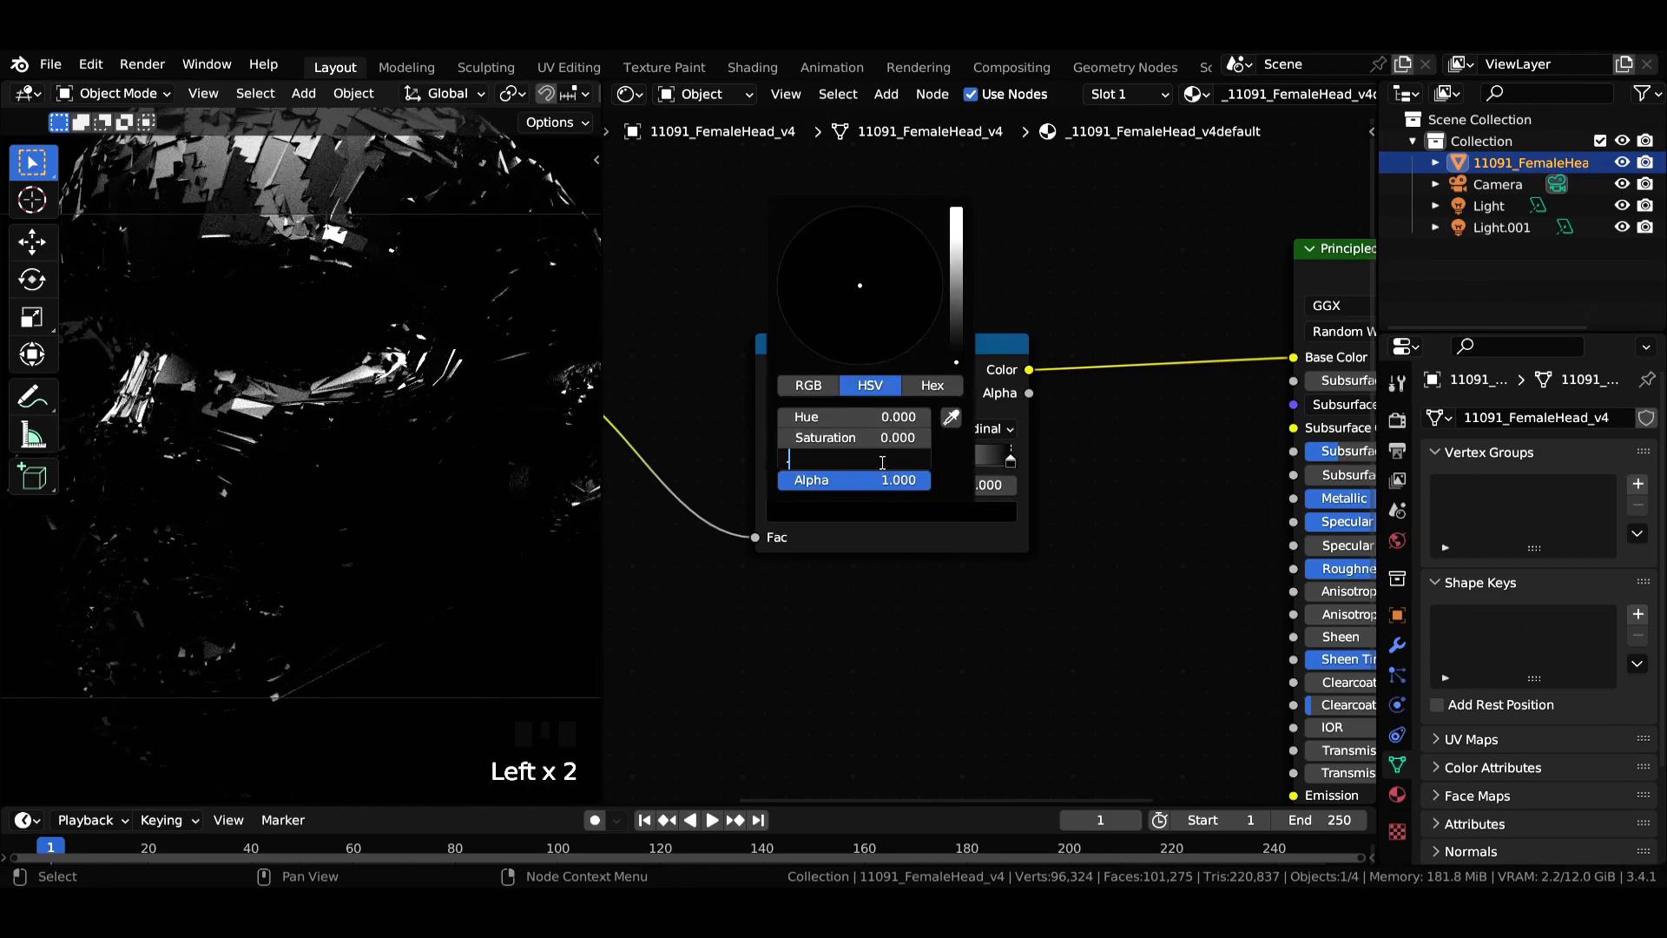
text(1)
key(Return)
Add a point light to the scene and save the file
scroll(955, 521, down, 20)
key(shift+a)
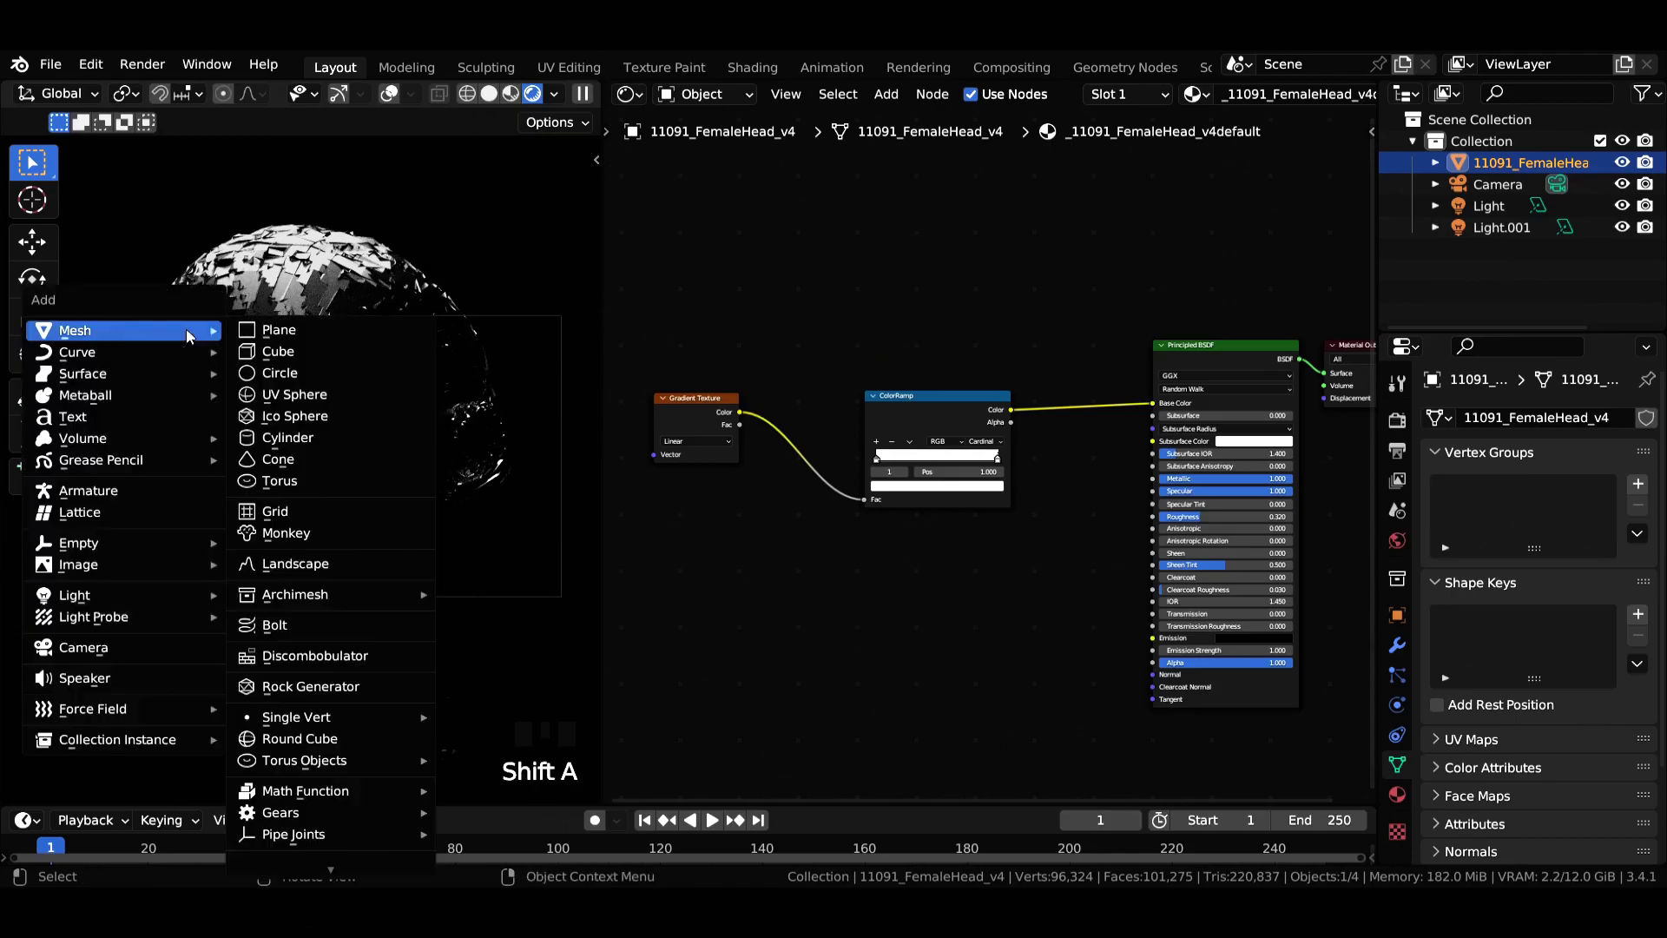
mouse_move(78, 595)
click(273, 593)
key(ctrl+s)
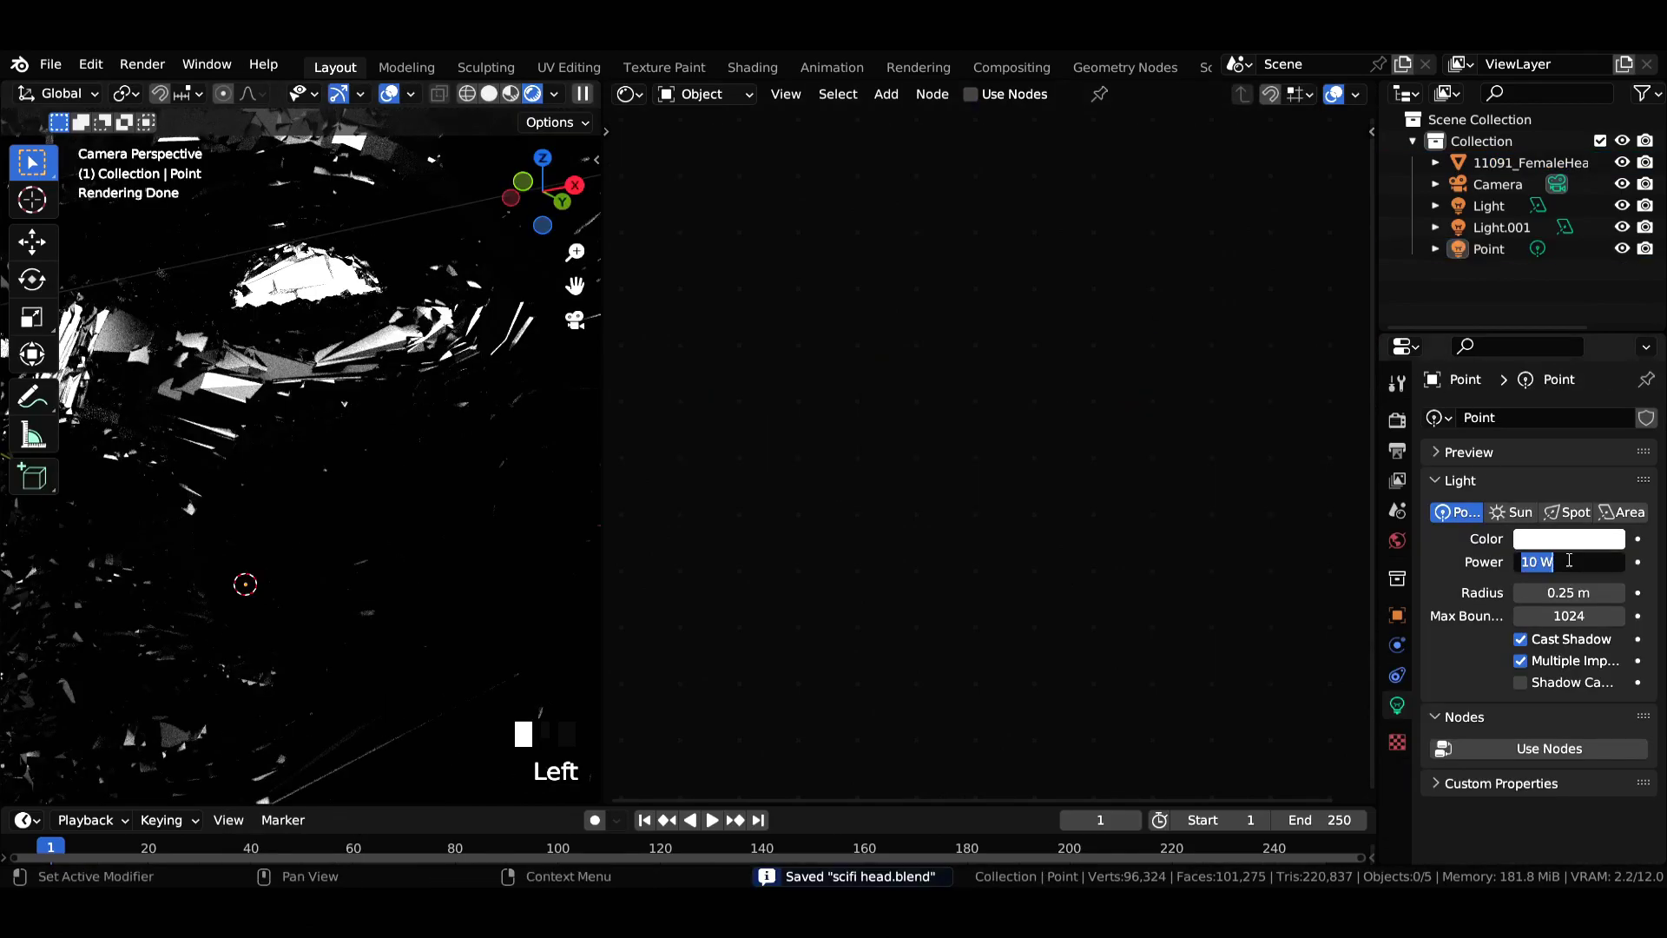
Set the point light's power to 5 W and its radius to 0 m
text(5)
key(Return)
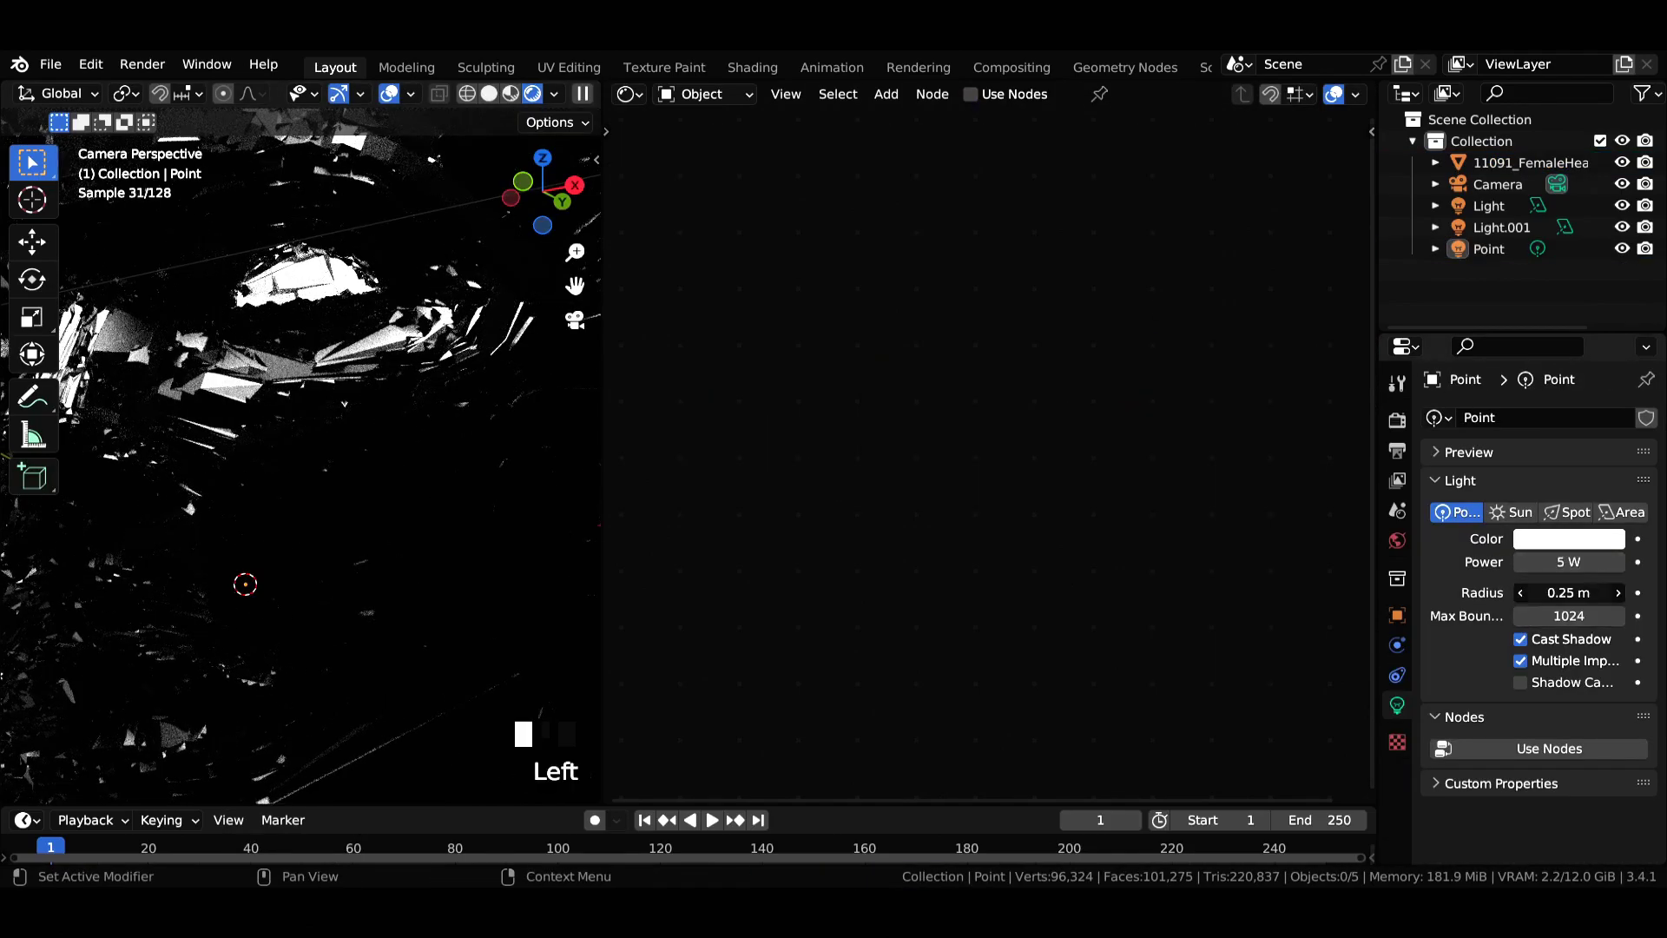
drag(1569, 593, 1532, 592)
Set the point light's colour to hex ffa942 and turn off Cast Shadow
click(1569, 539)
click(1596, 433)
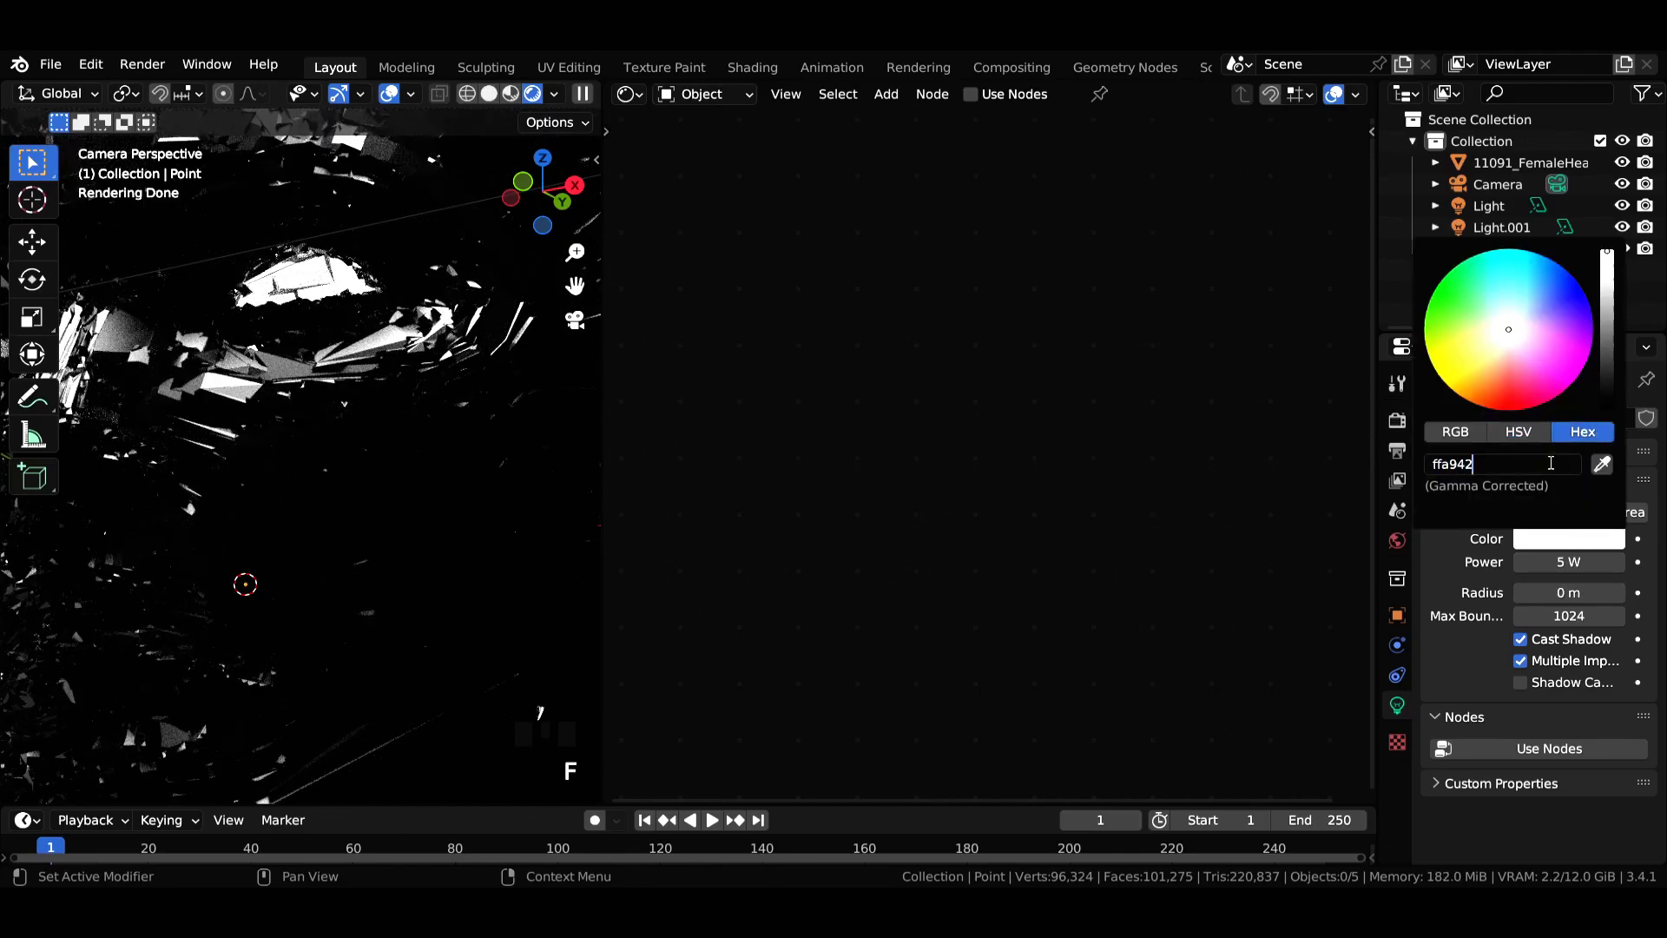
key(Return)
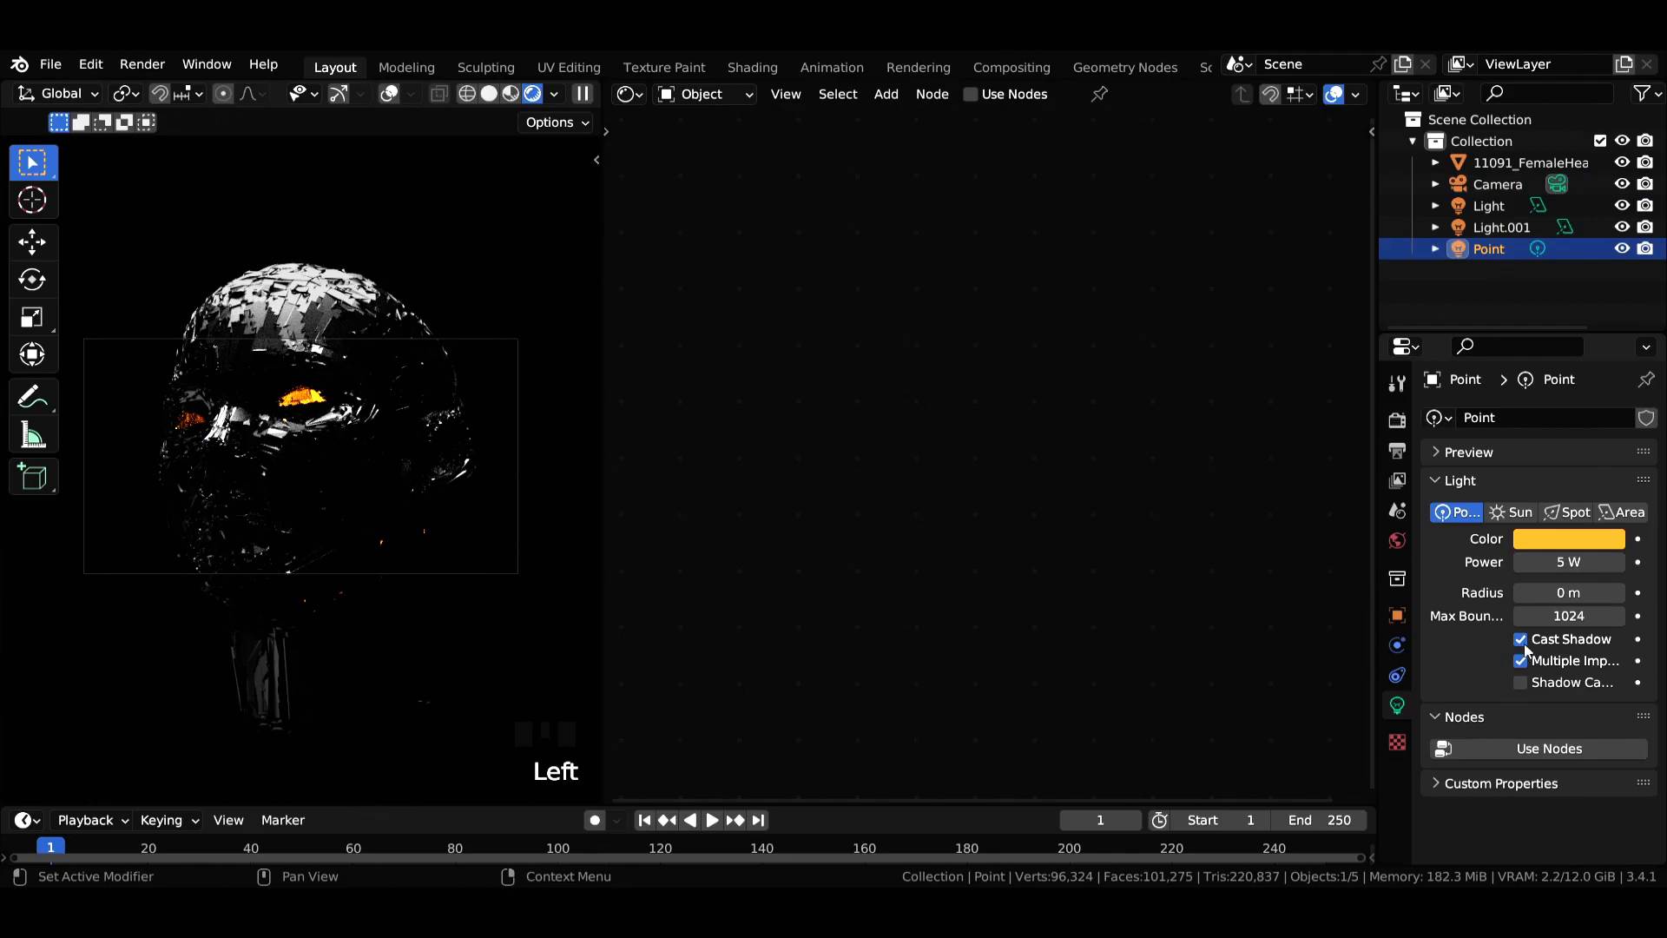
click(1521, 640)
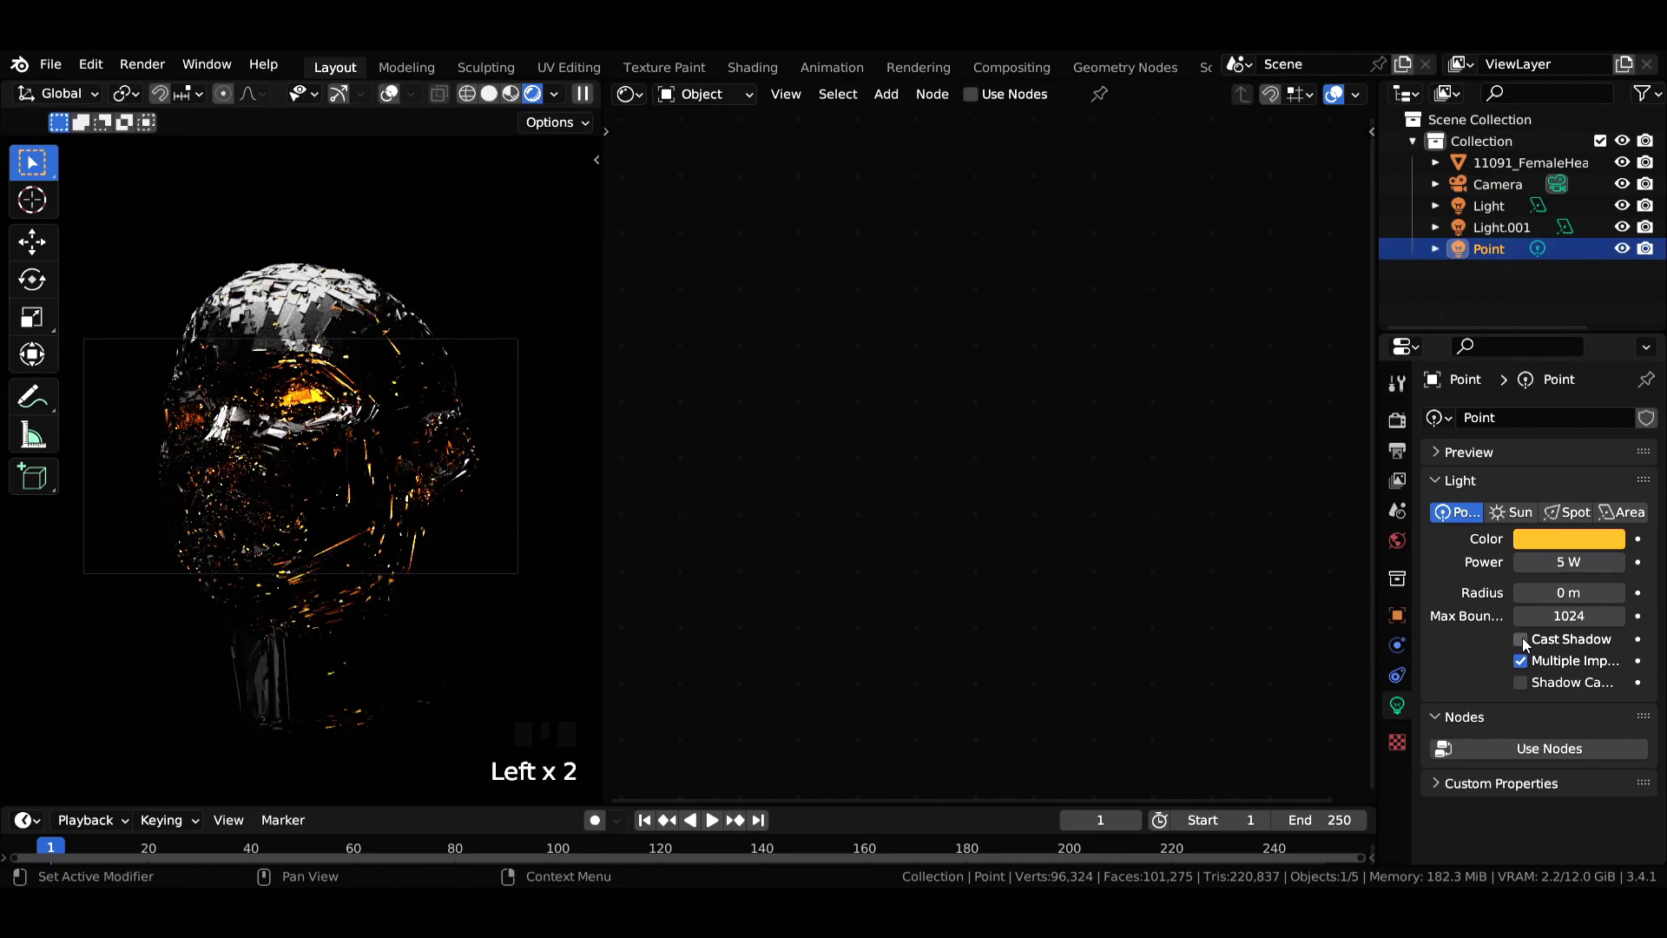
Reposition the point light inside the head by adjusting its Y and Z location
click(1397, 615)
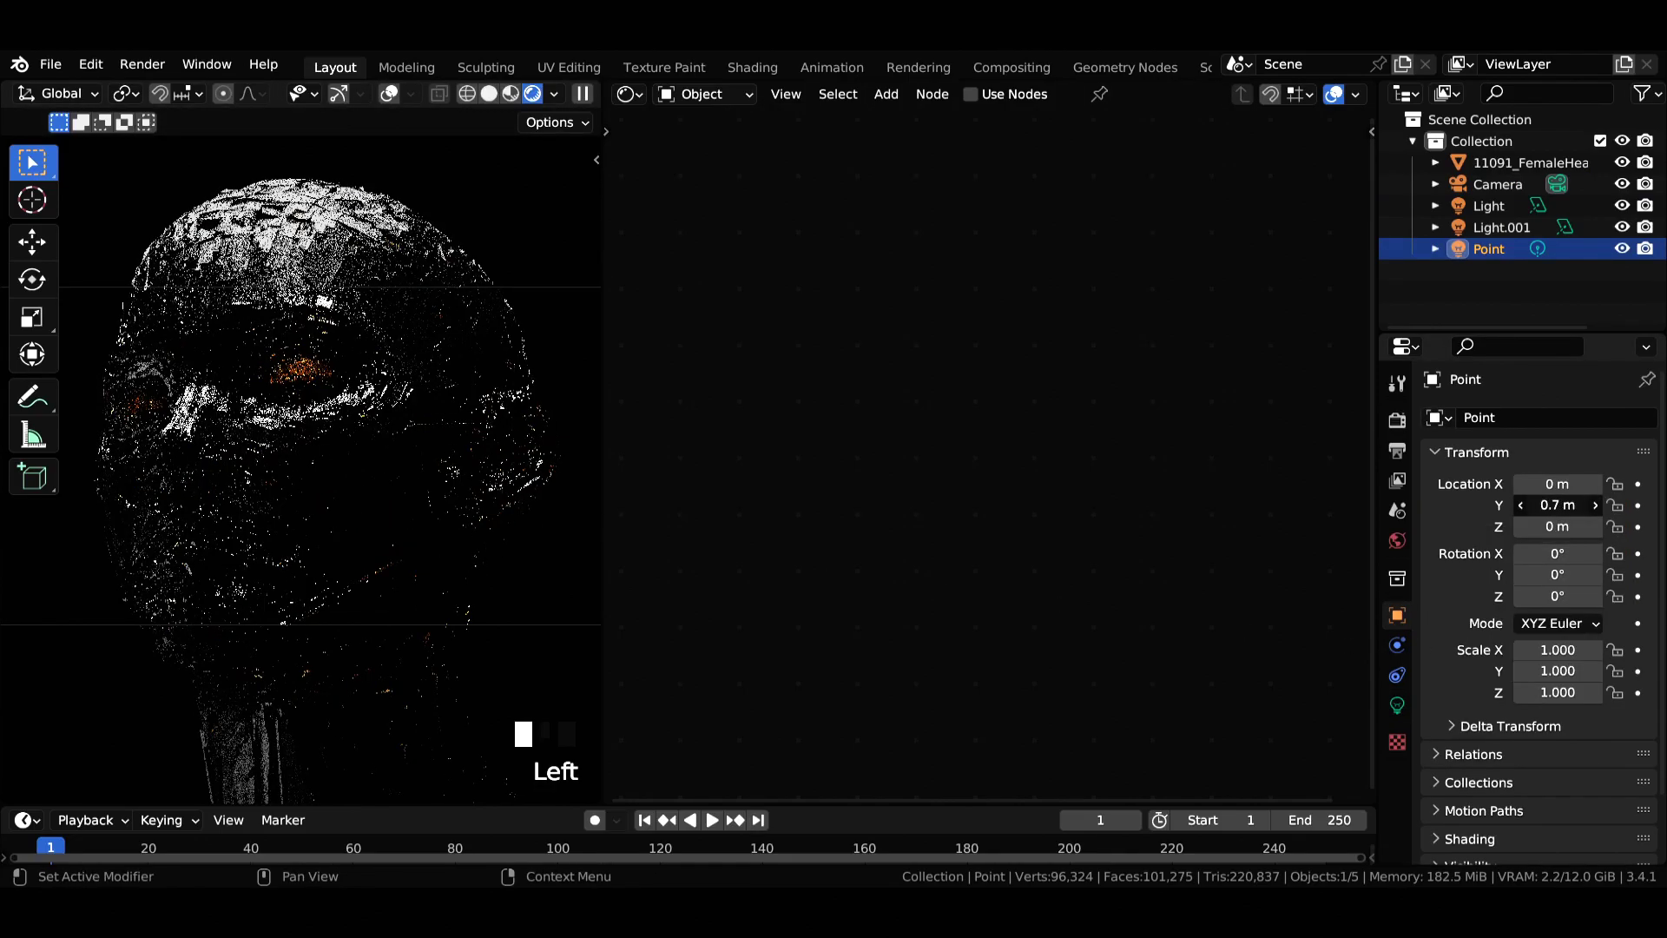
click(1520, 505)
drag(1558, 526, 1632, 527)
click(1595, 527)
scroll(547, 452, down, 1)
Give the world a Volume Scatter volume with a density of 0.1
click(1397, 540)
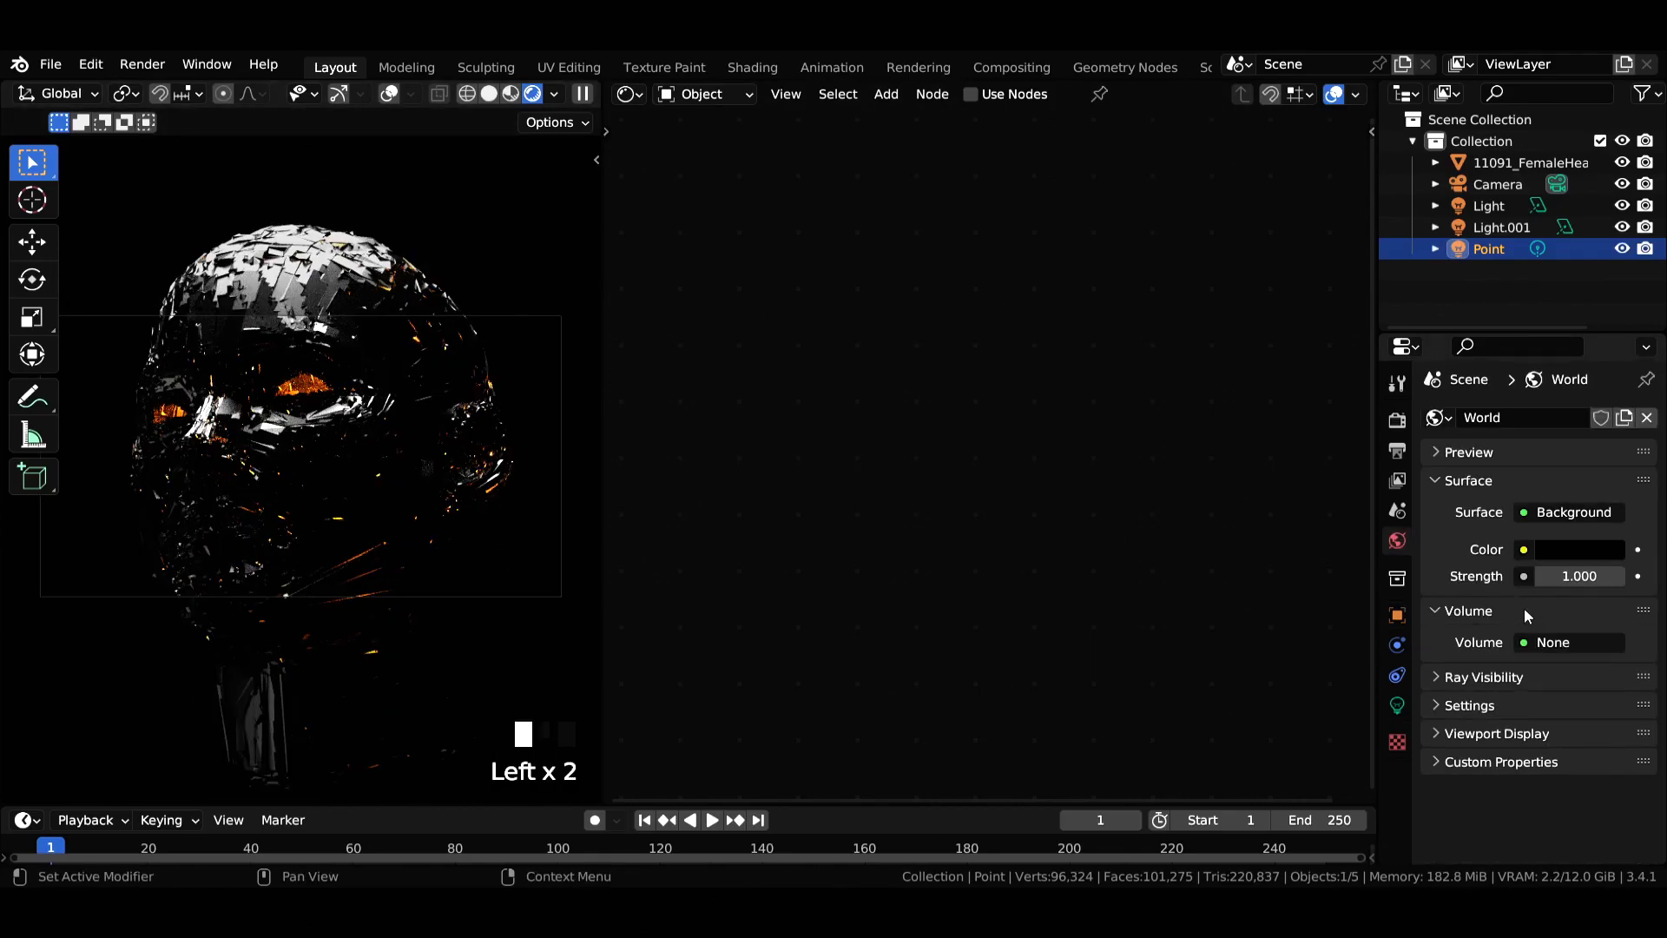
drag(1570, 642, 1488, 618)
click(1590, 706)
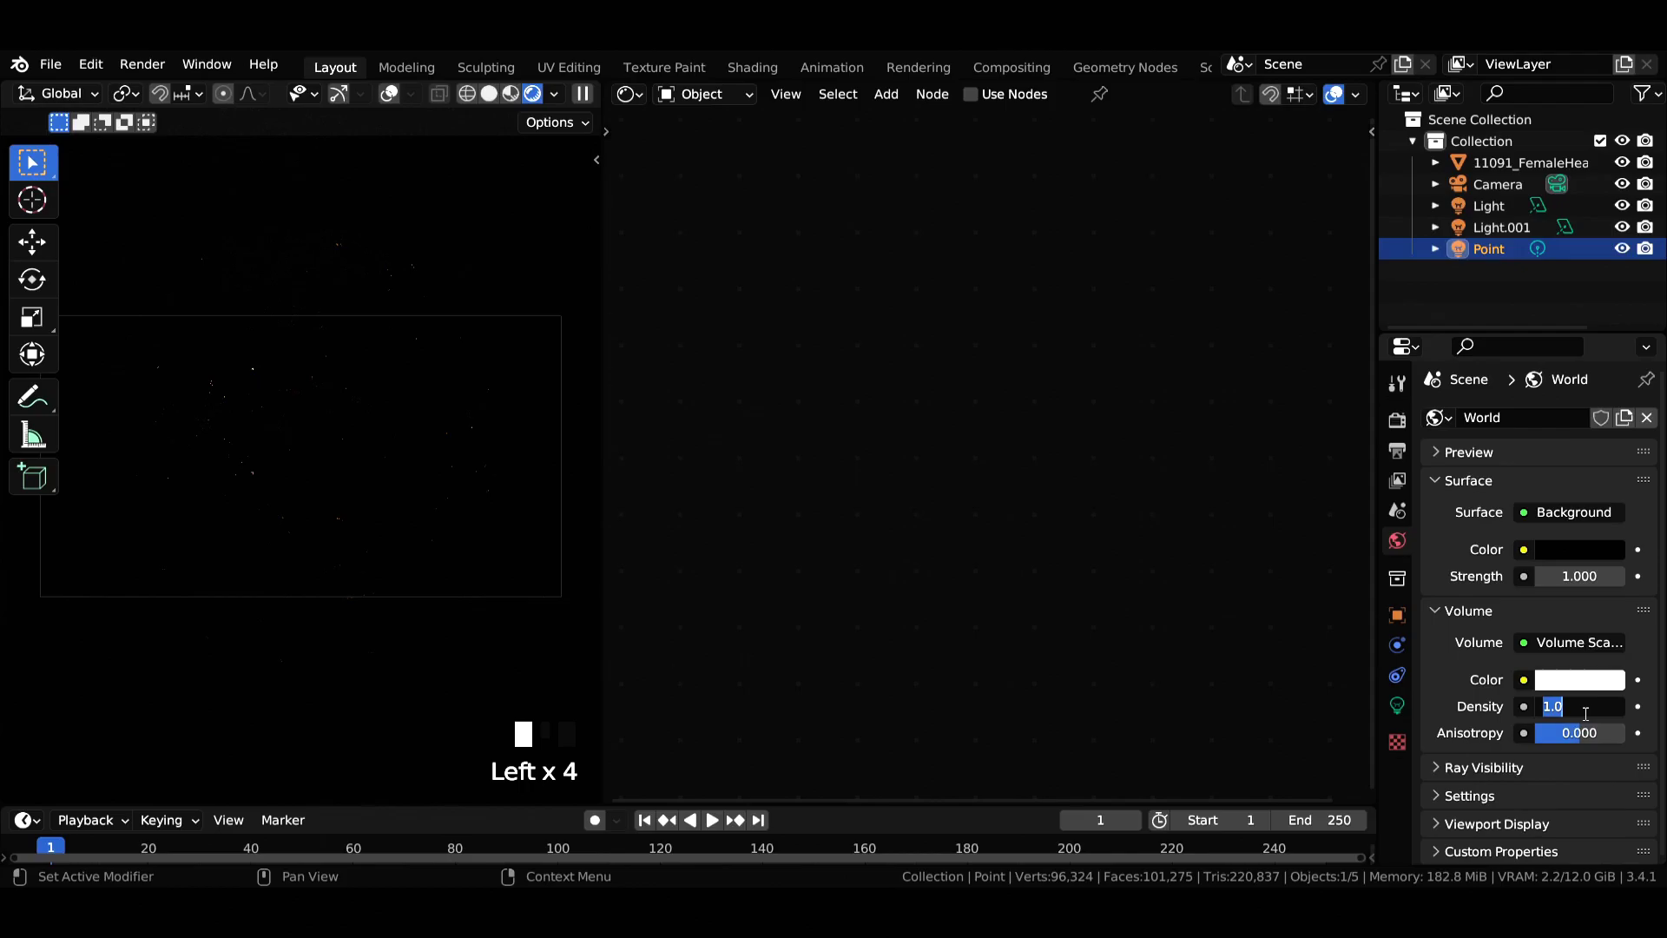
text(.1)
key(Return)
Add an empty to the scene and save the file
key(shift+a)
key(shift+a)
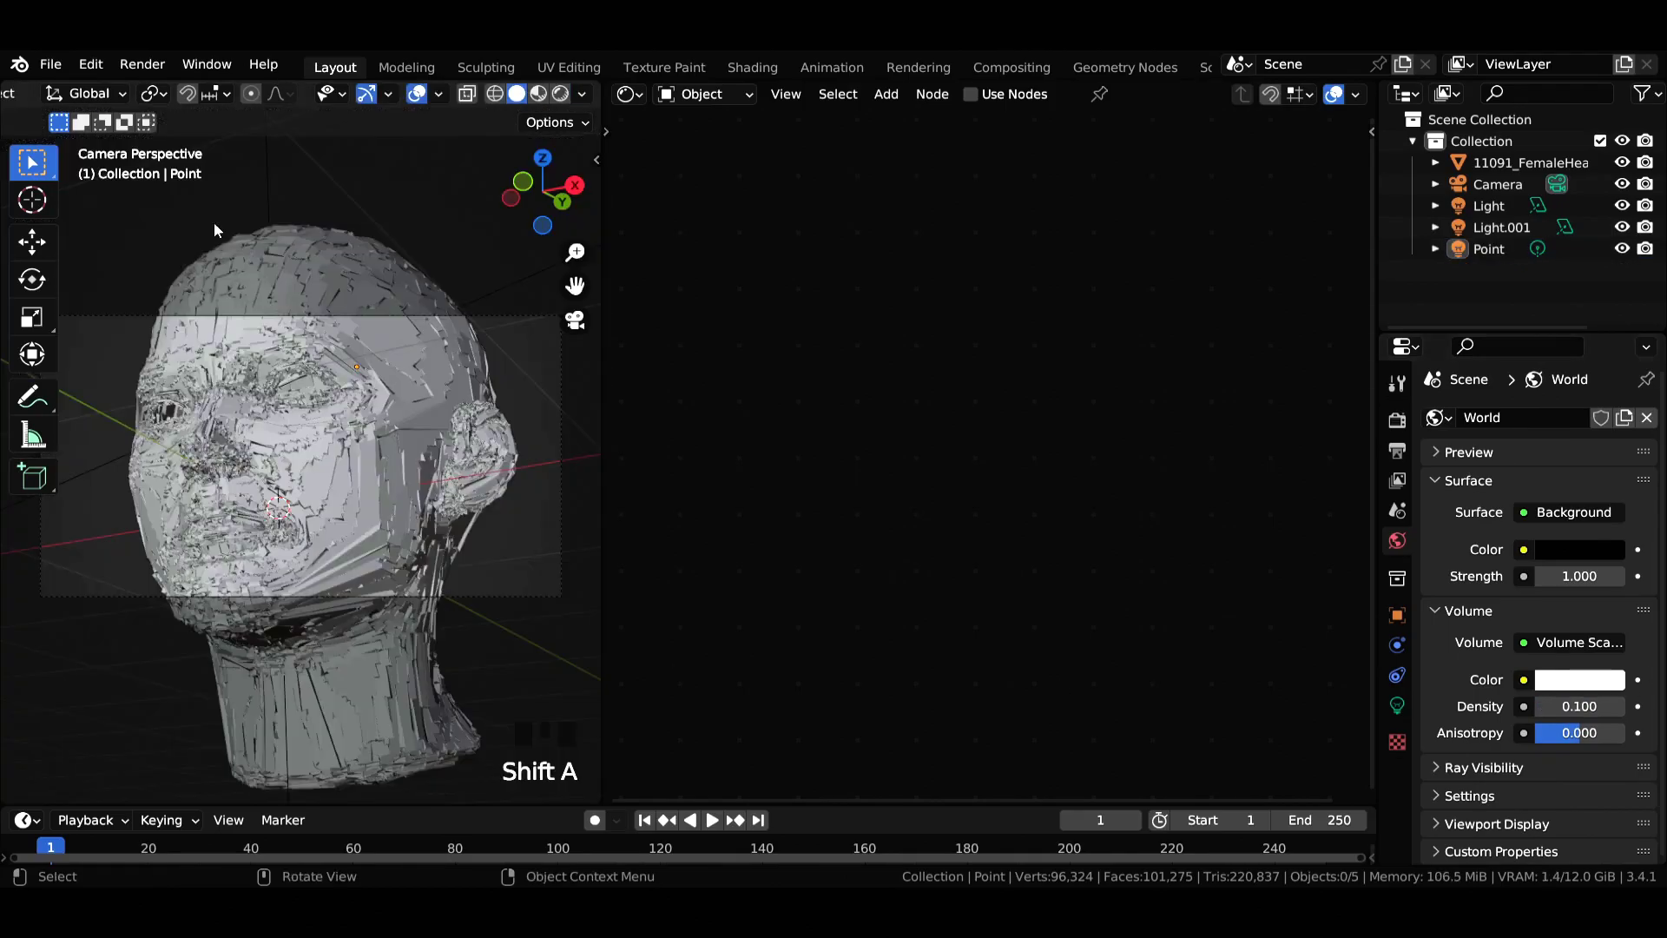
mouse_move(148, 316)
click(269, 321)
key(ctrl+s)
Place the empty at X 0.27553 m and Y -0.31428 m
click(1397, 615)
click(1559, 483)
key(Left)
key(Left)
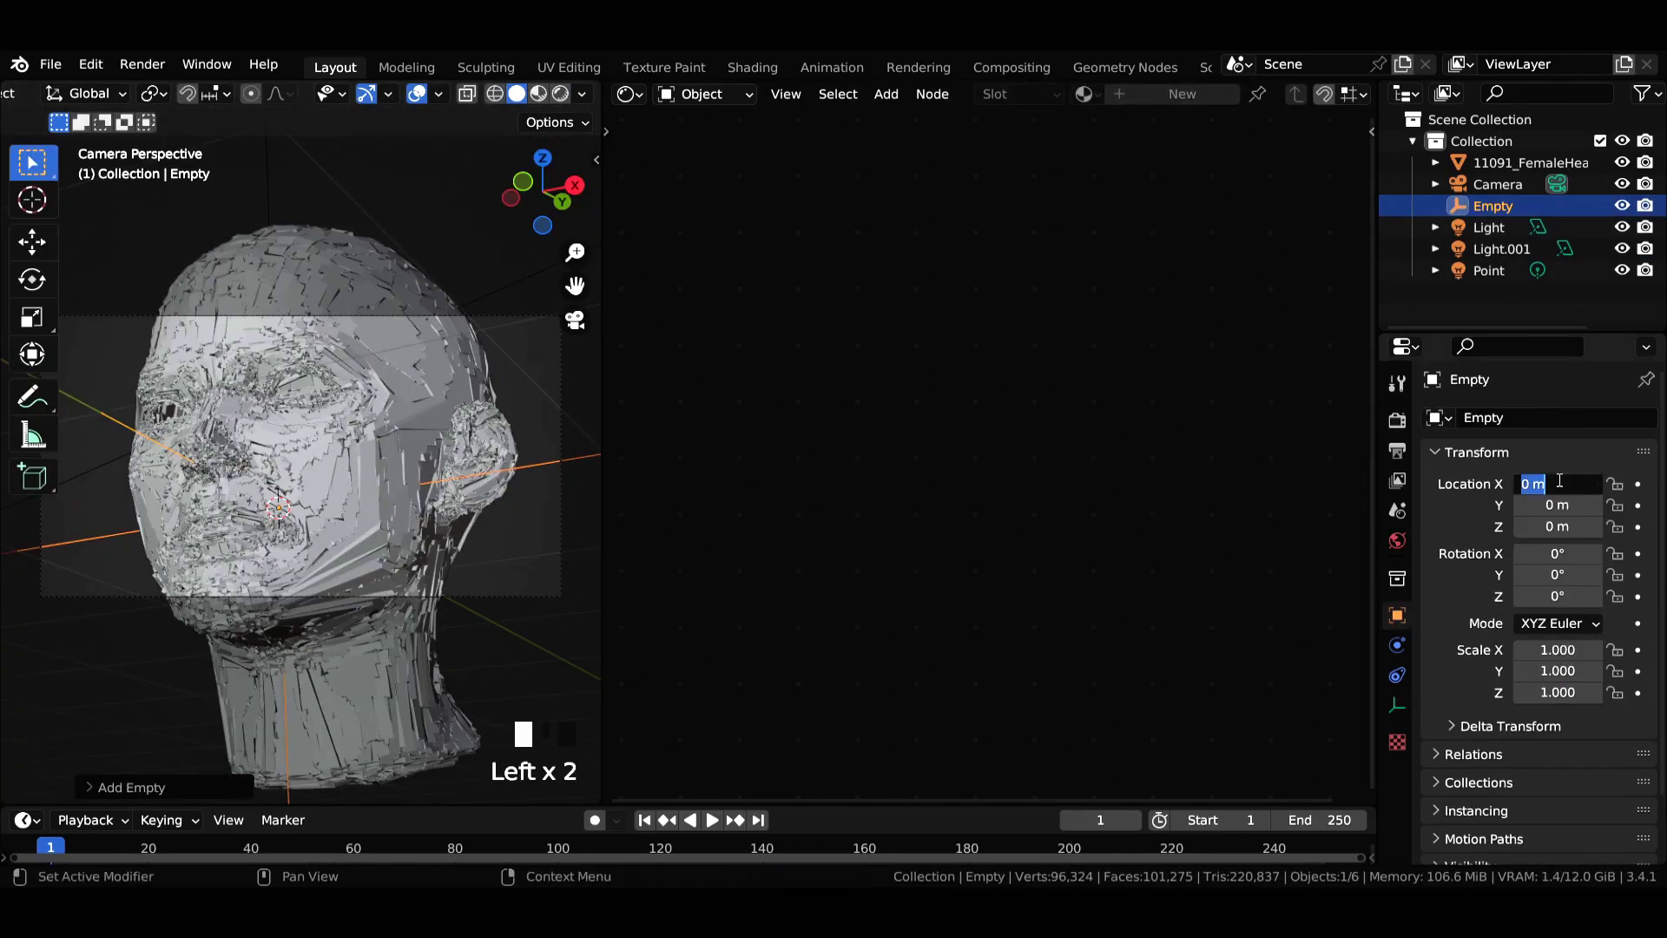
text(55)
click(1559, 502)
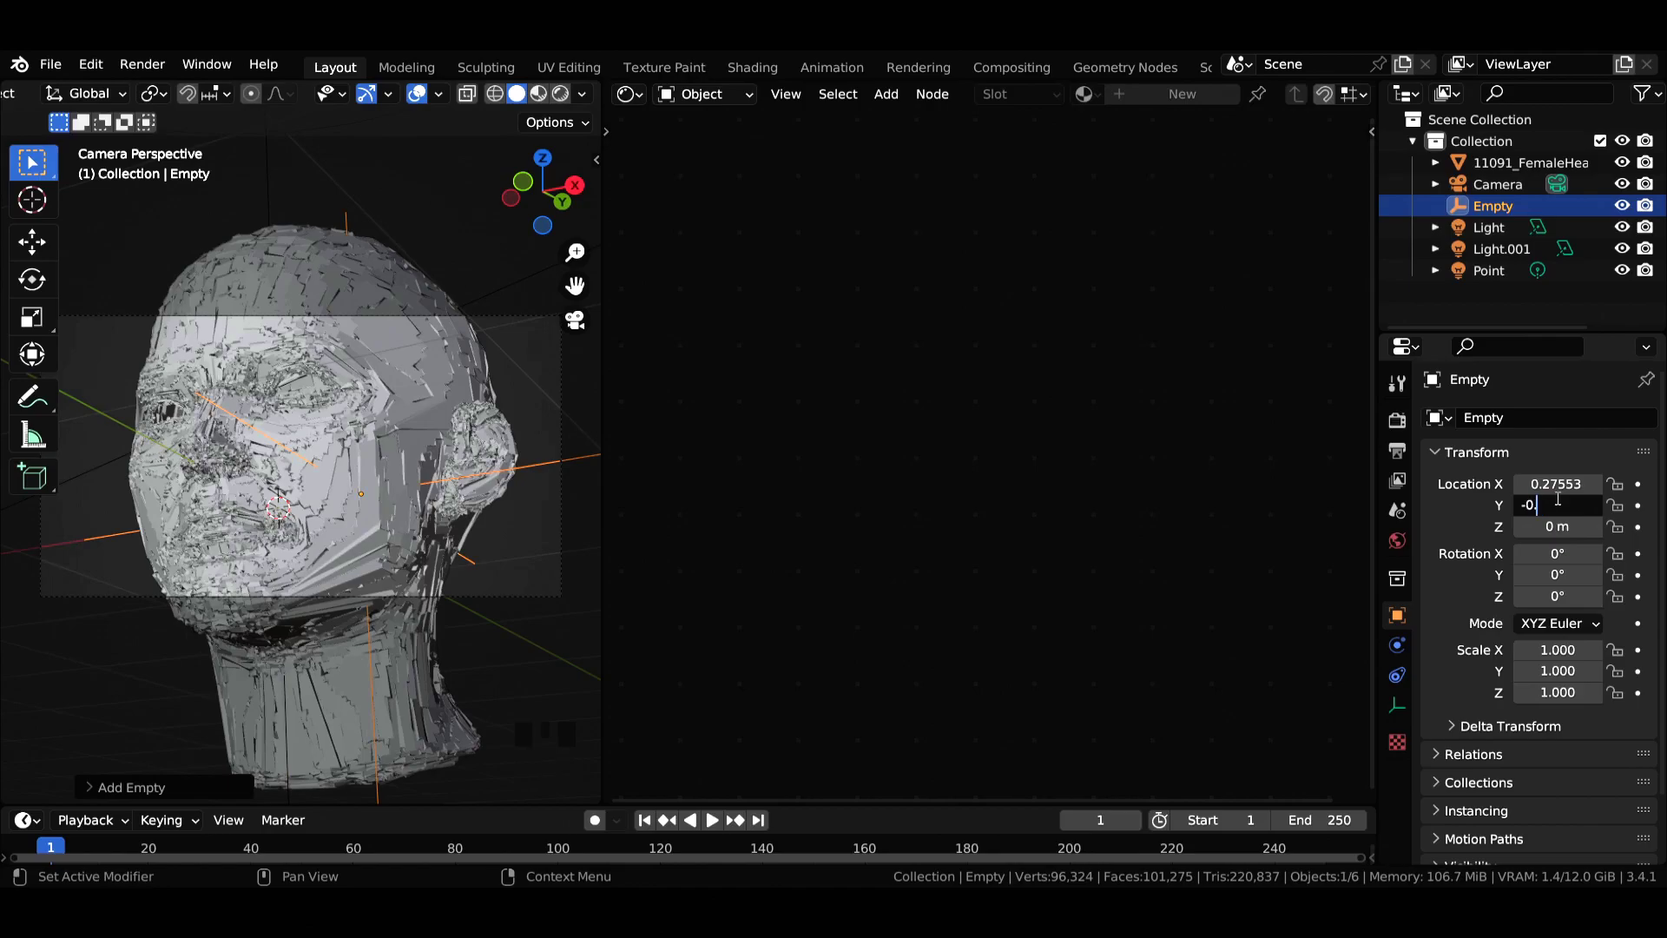
text(-0.31428)
key(Return)
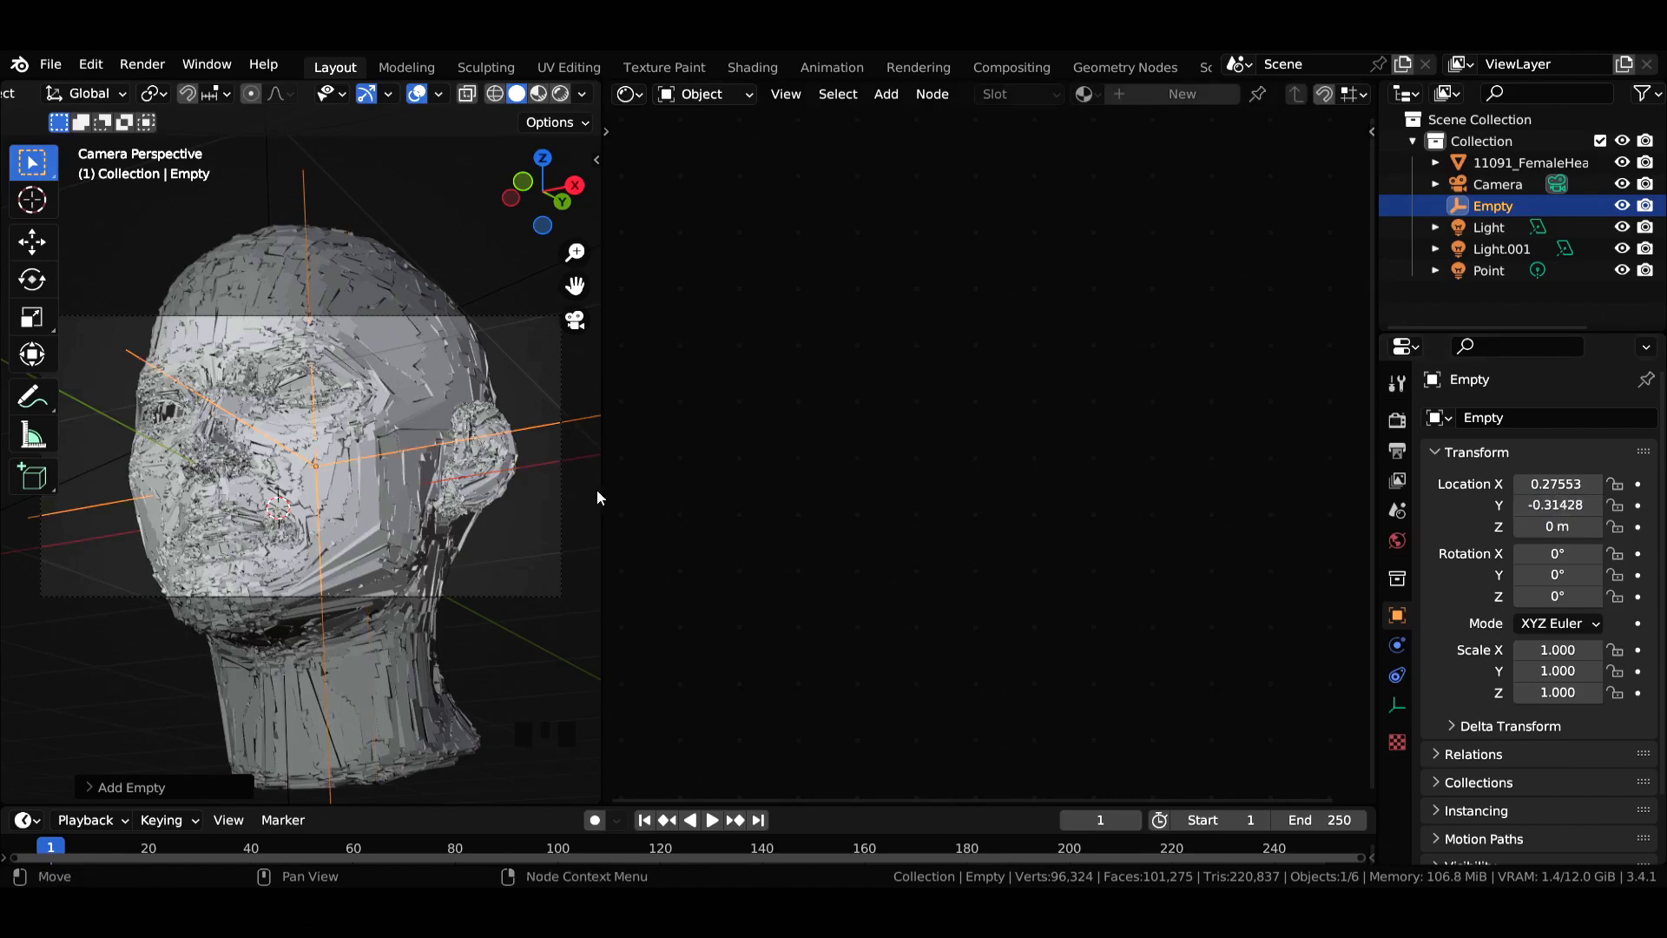
Enable depth of field on the camera with the empty as focus object and an F-Stop of 1.2
click(413, 317)
click(1397, 704)
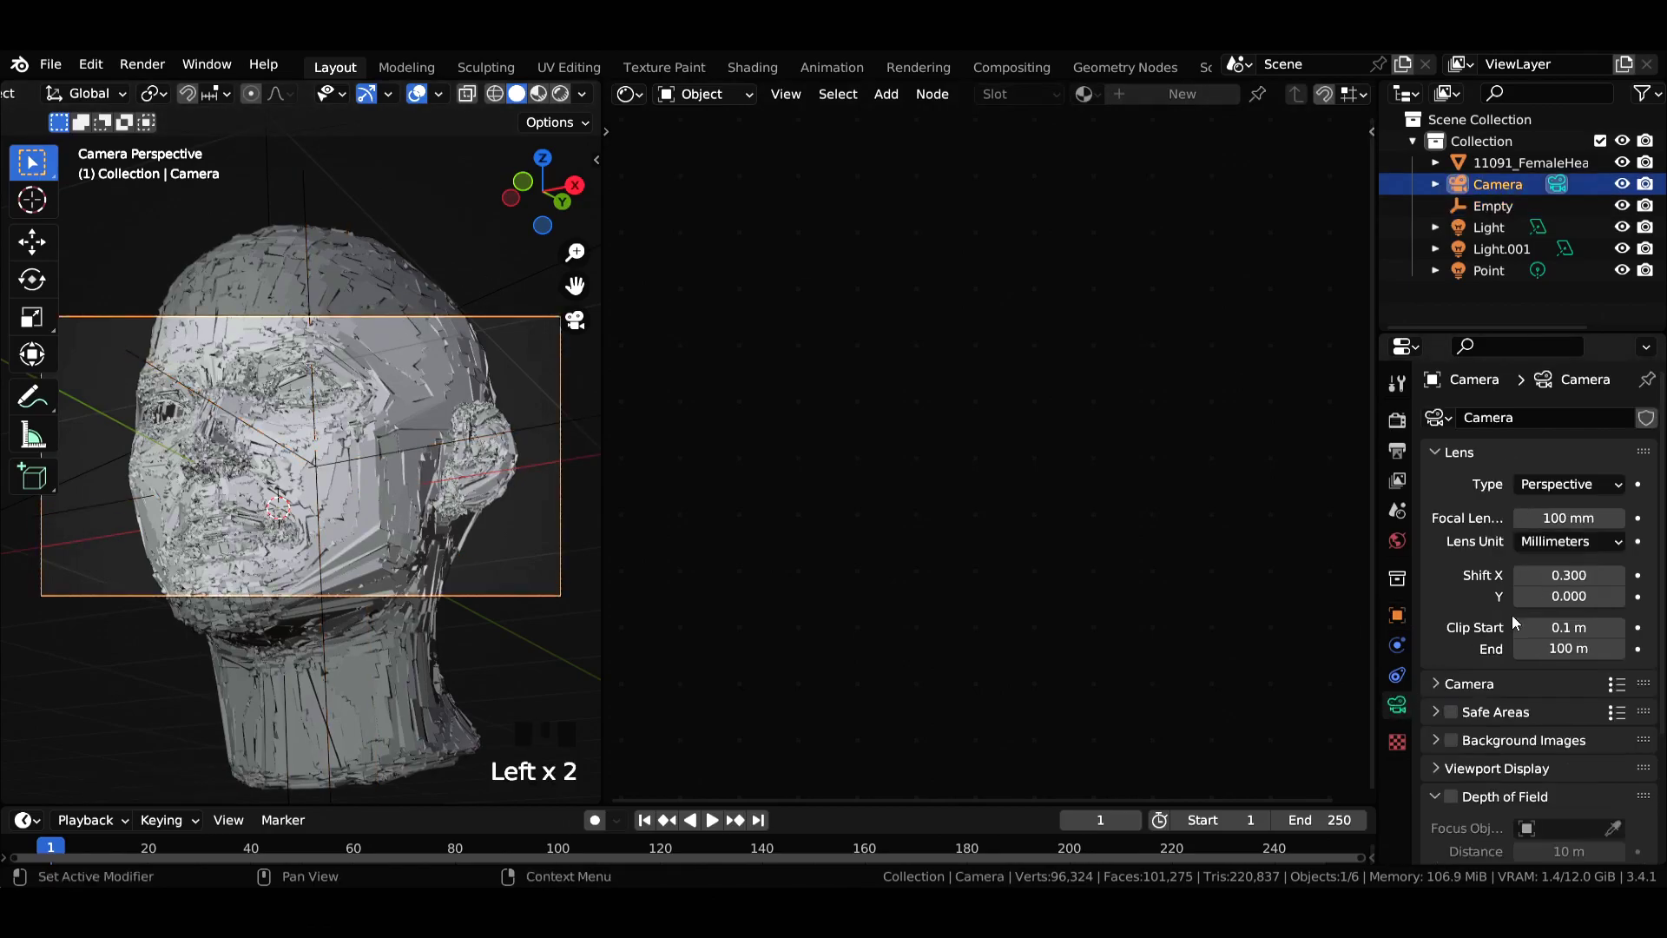
scroll(1514, 621, down, 6)
click(1455, 628)
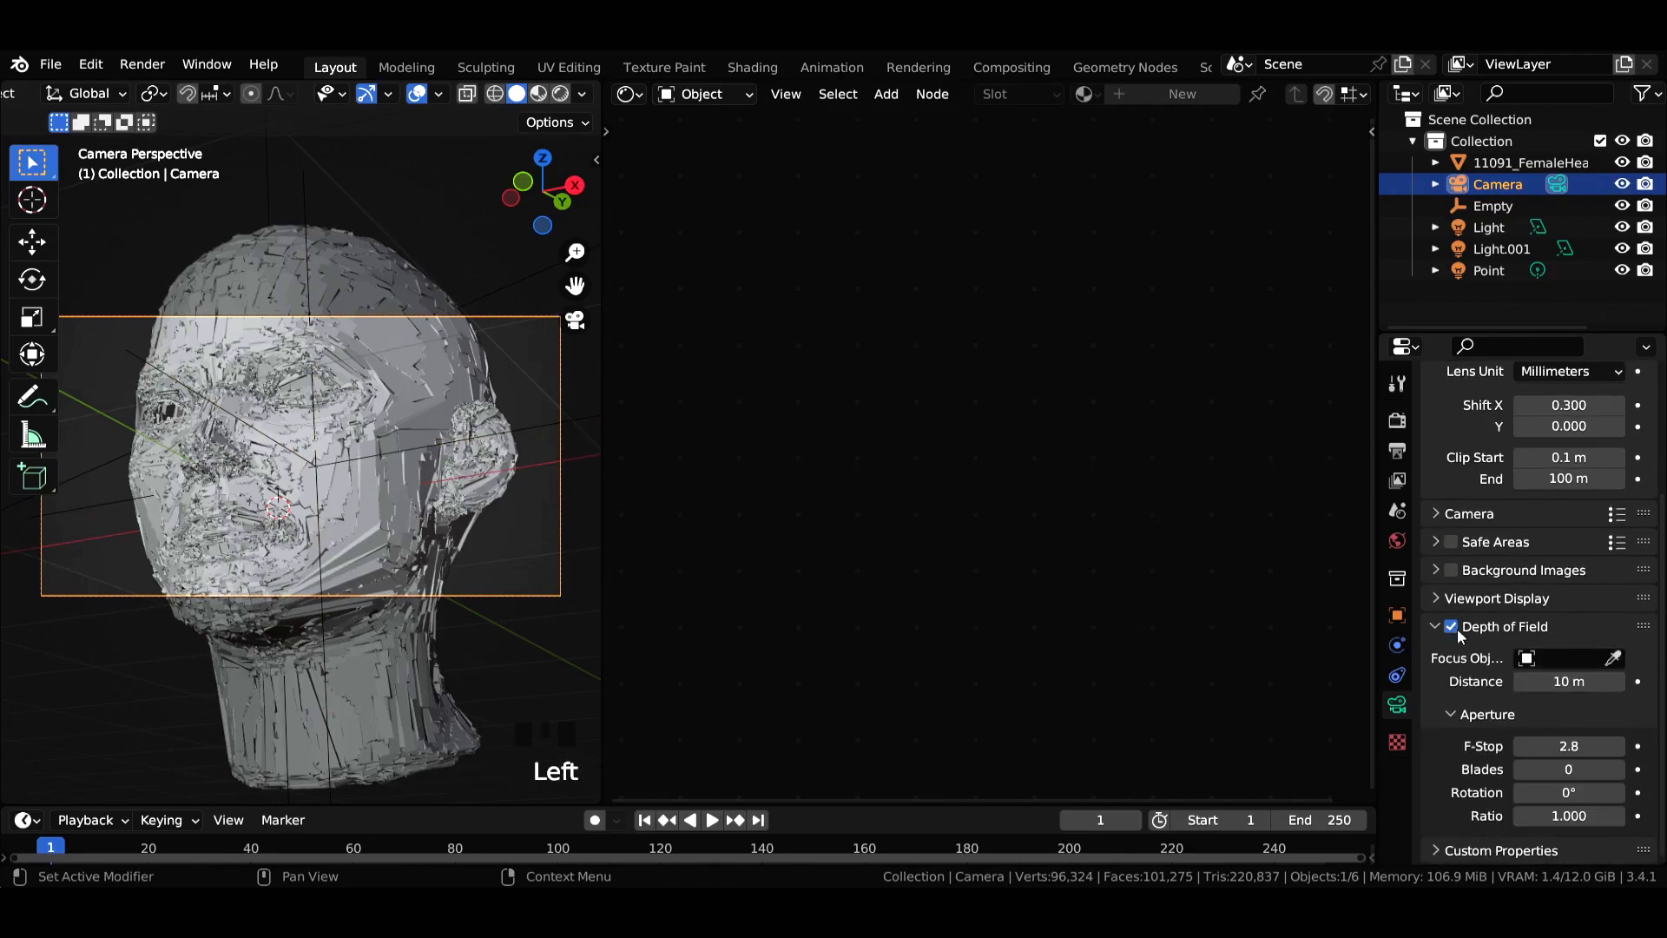
click(1612, 659)
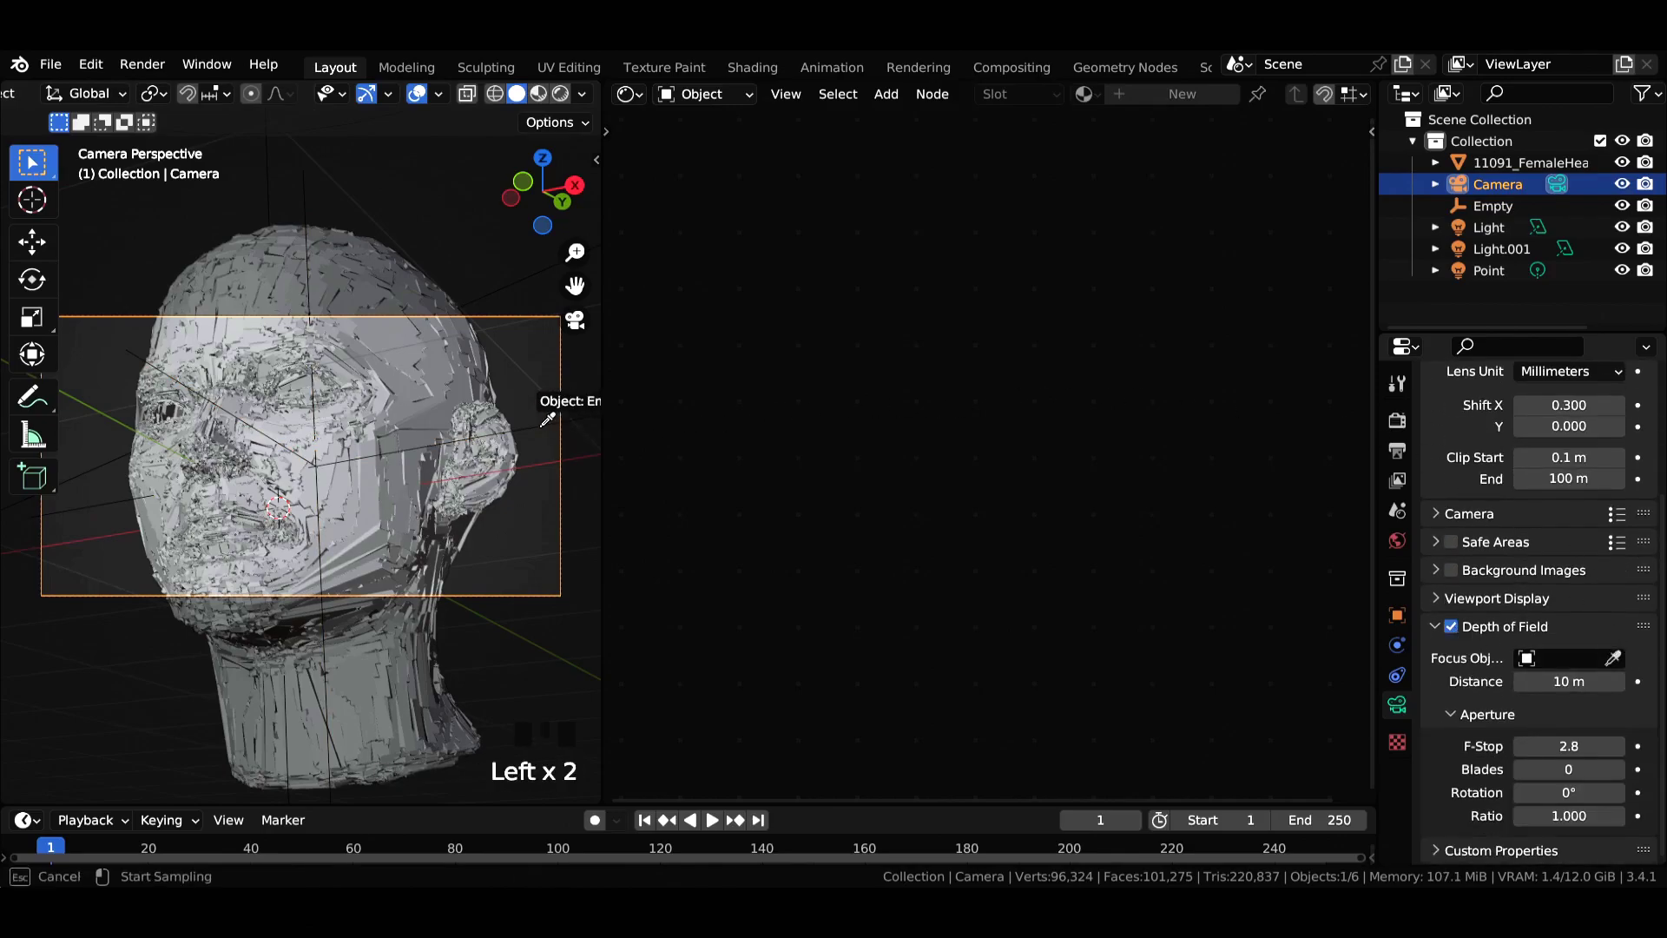
click(547, 421)
click(1588, 748)
text(1.2)
key(Return)
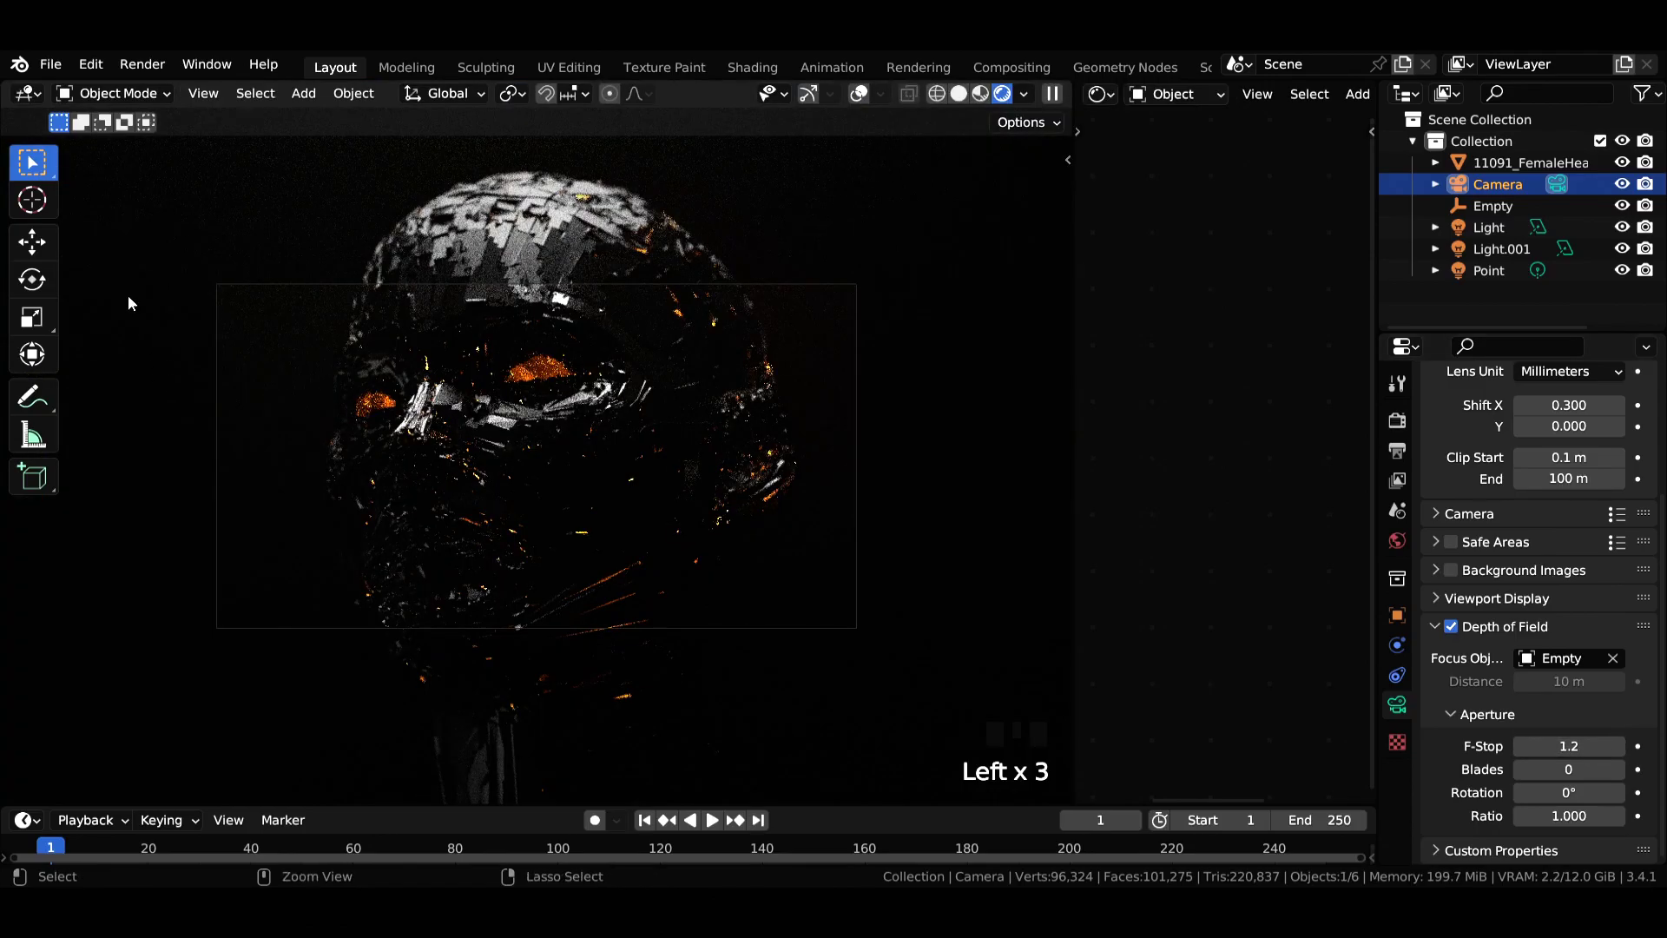
Draw a render region around the camera frame and render the still image for a close check
key(ctrl+b)
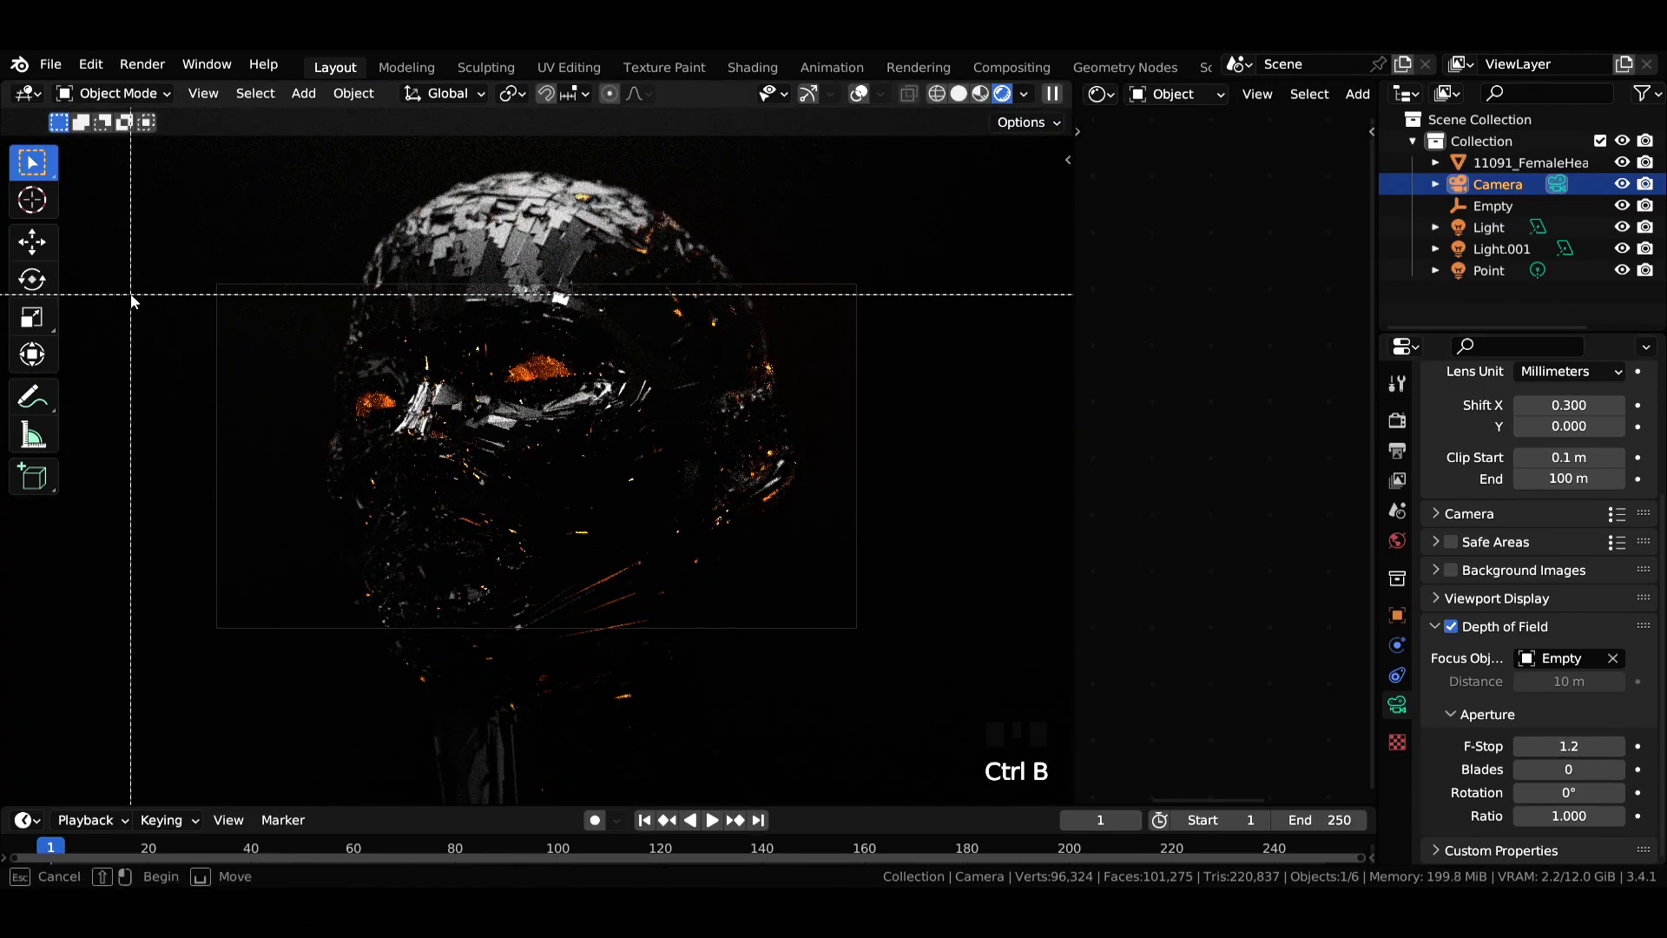
drag(128, 255, 892, 686)
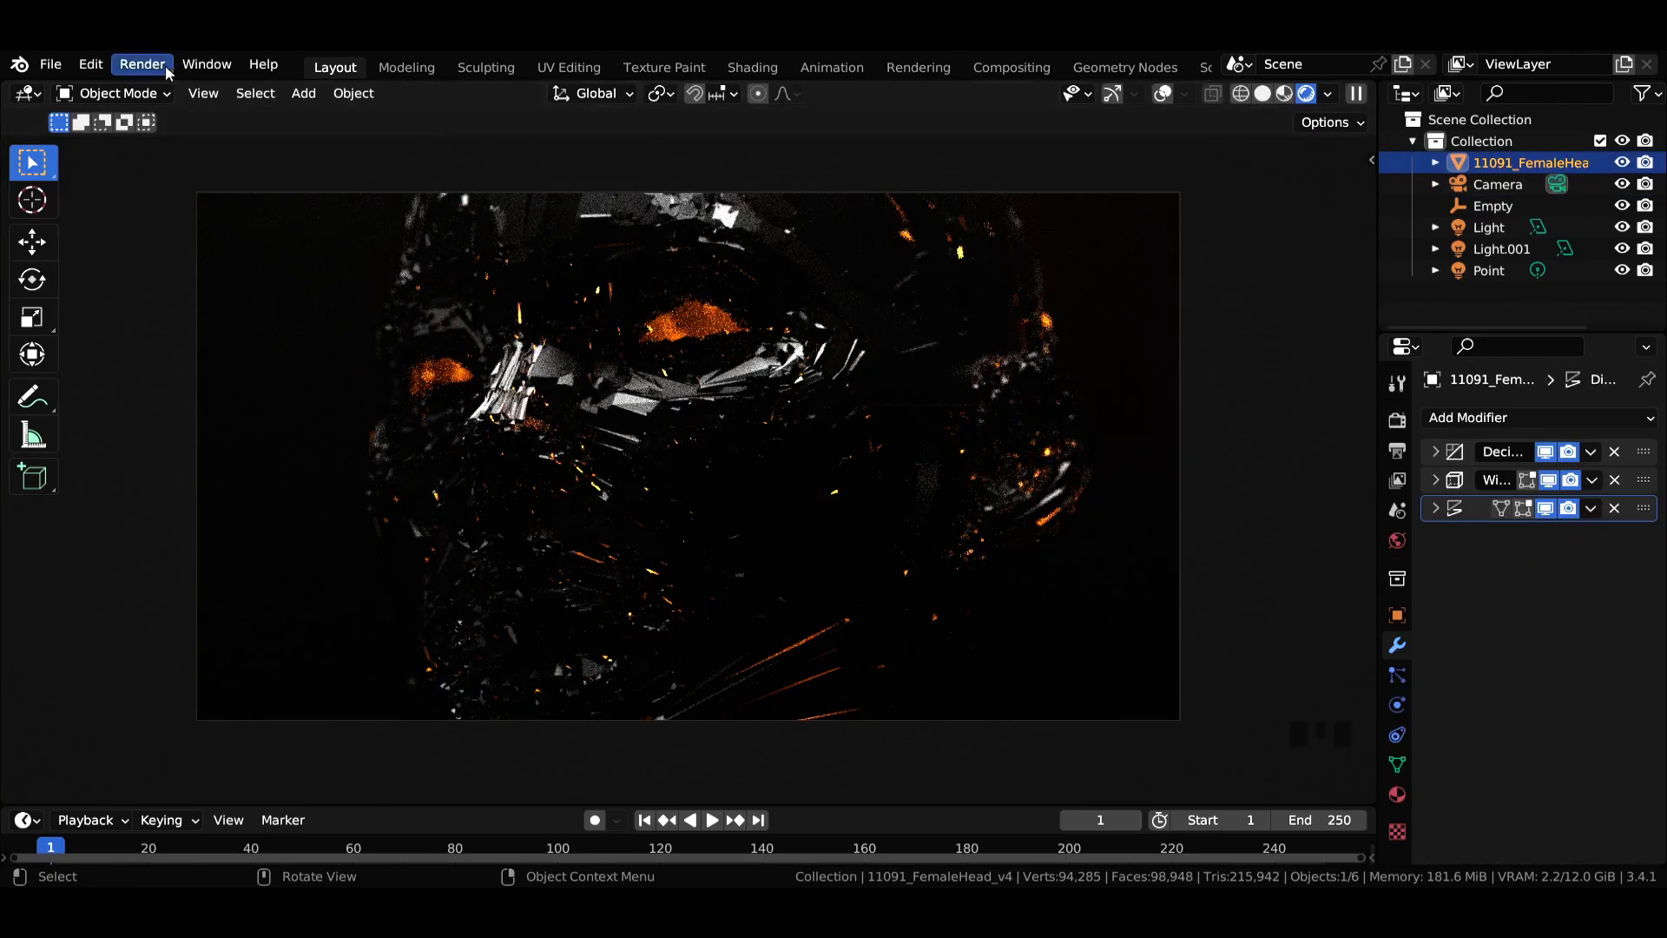
click(142, 64)
click(187, 85)
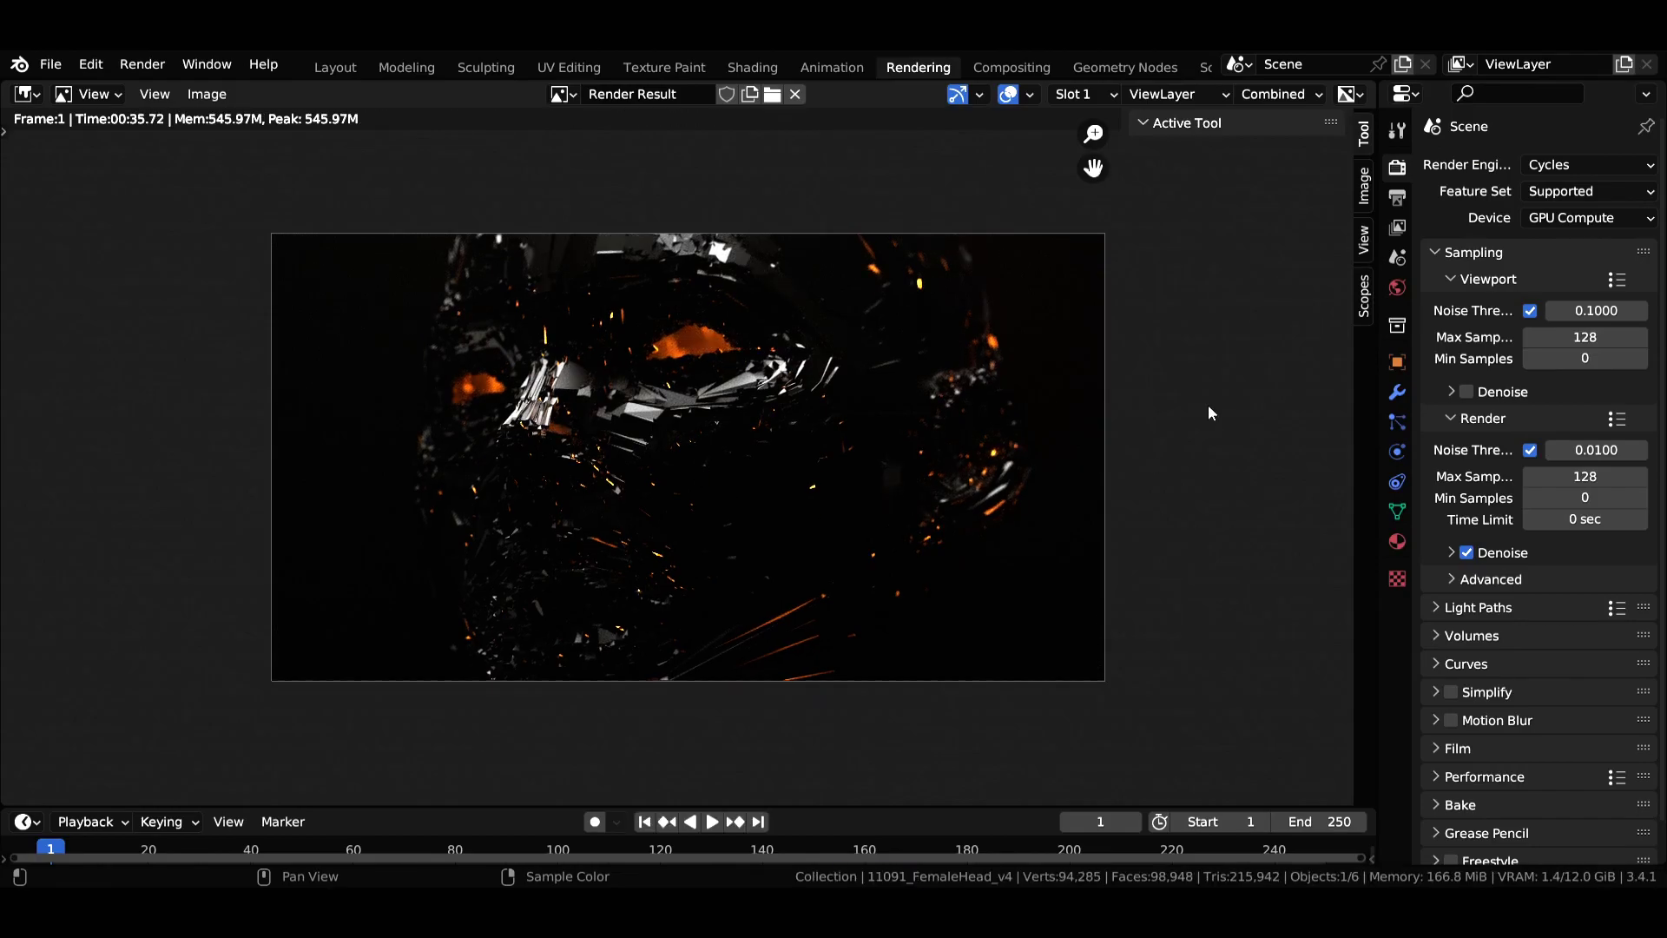
scroll(762, 452, up, 2)
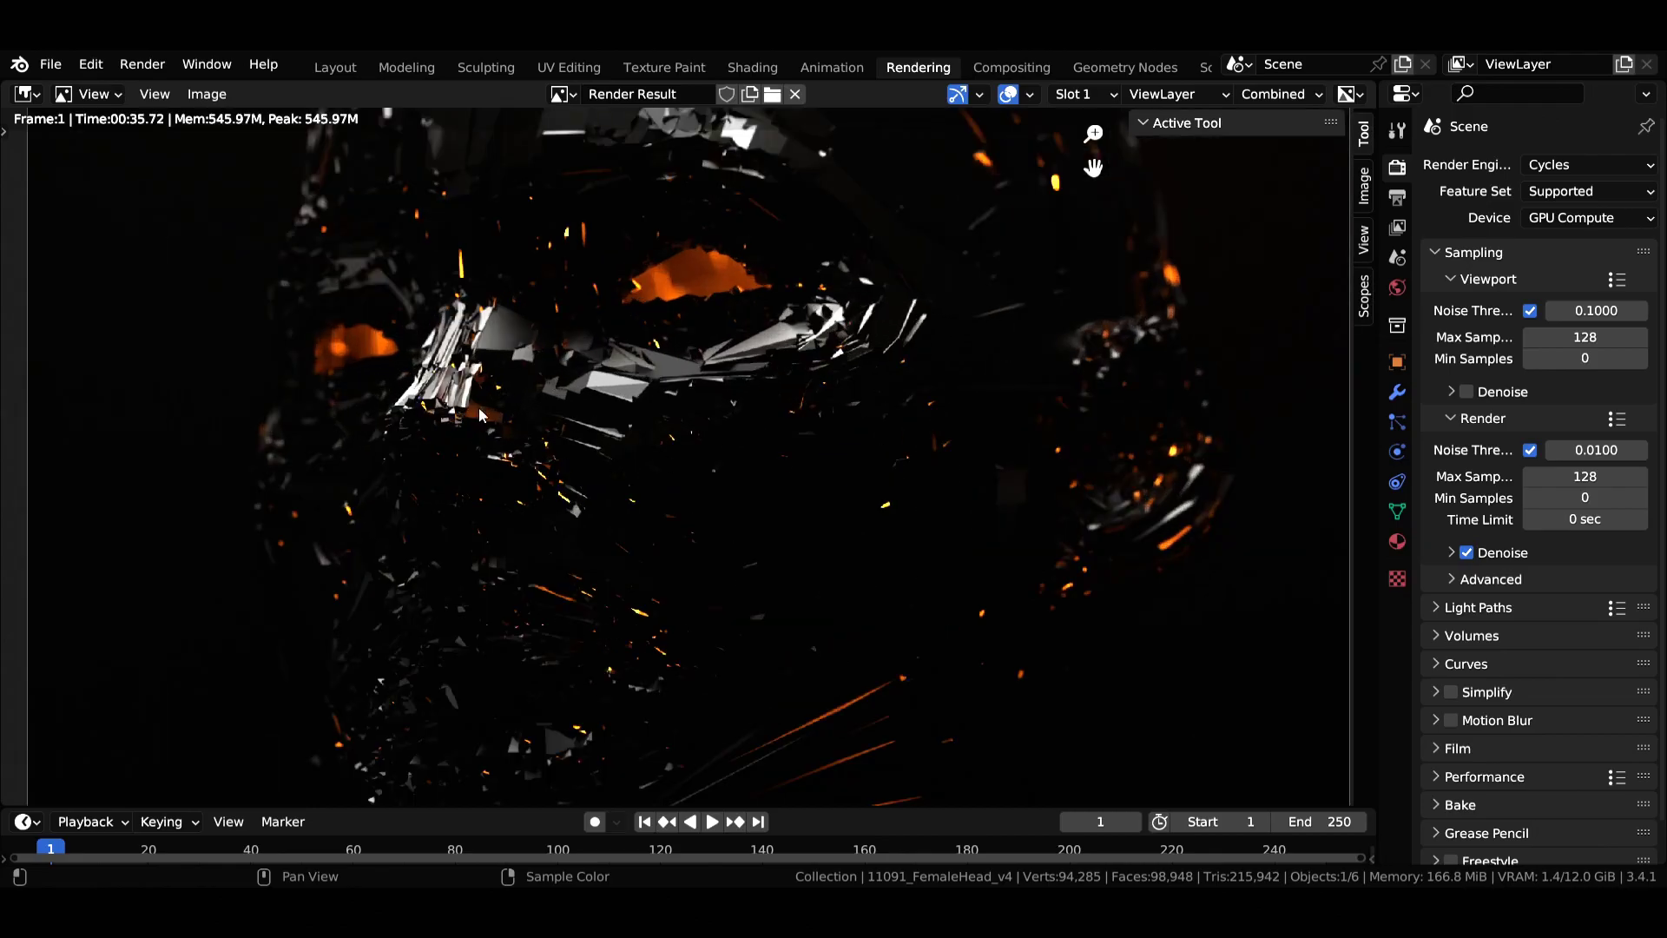
scroll(550, 468, down, 1)
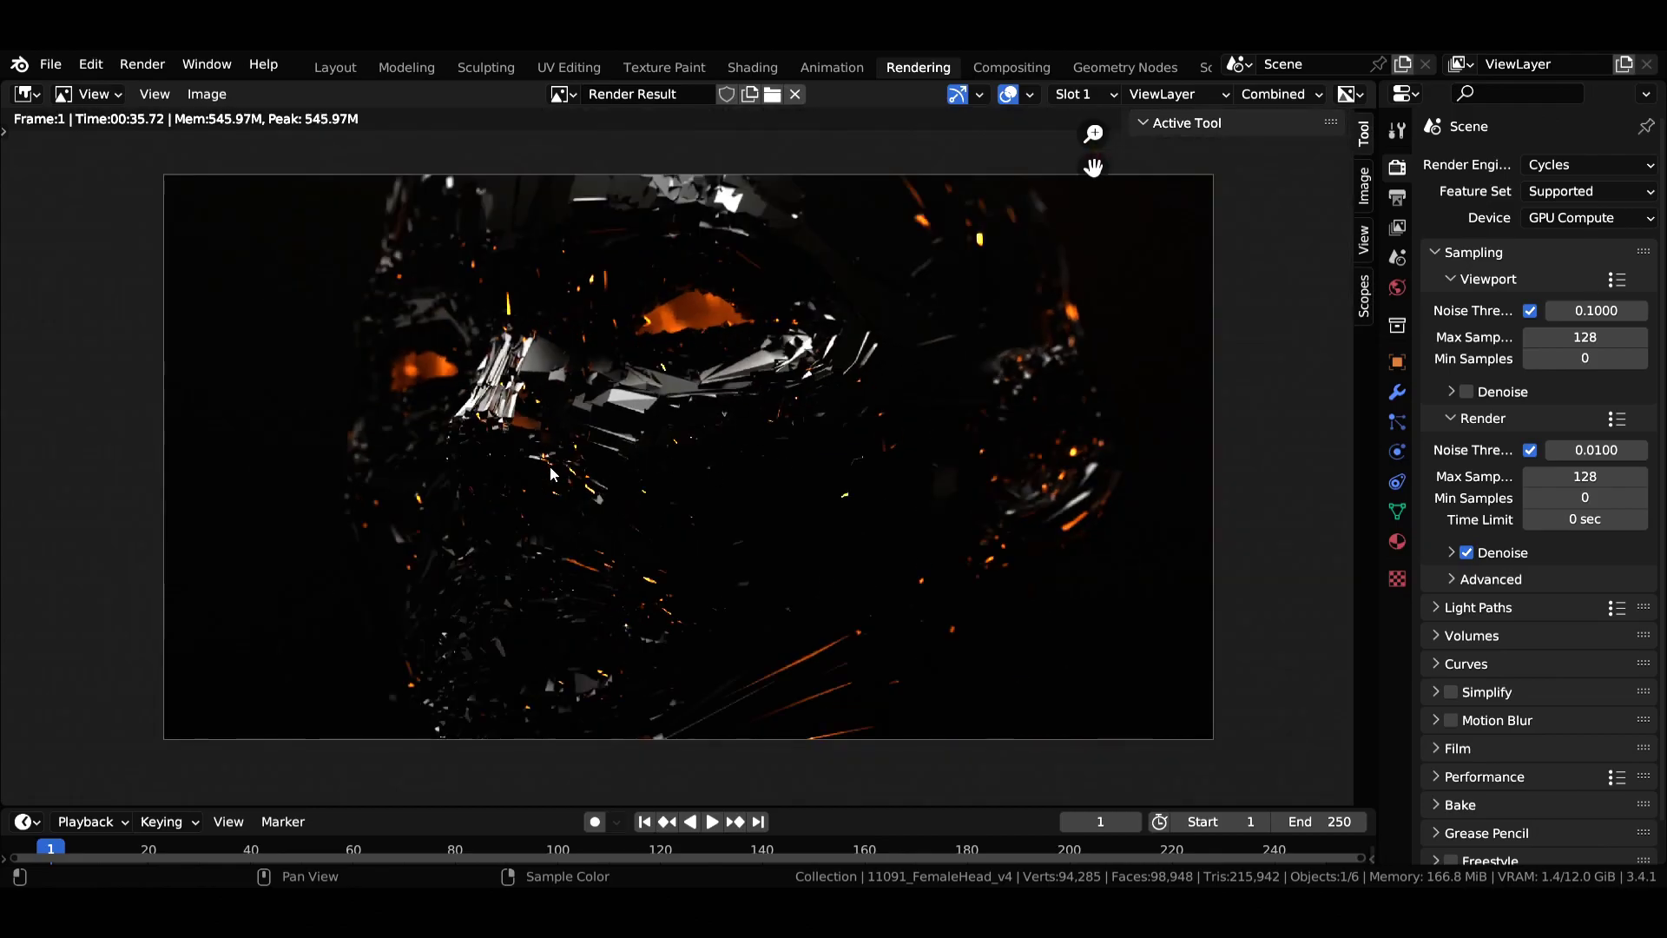
scroll(550, 468, up, 2)
scroll(654, 328, down, 1)
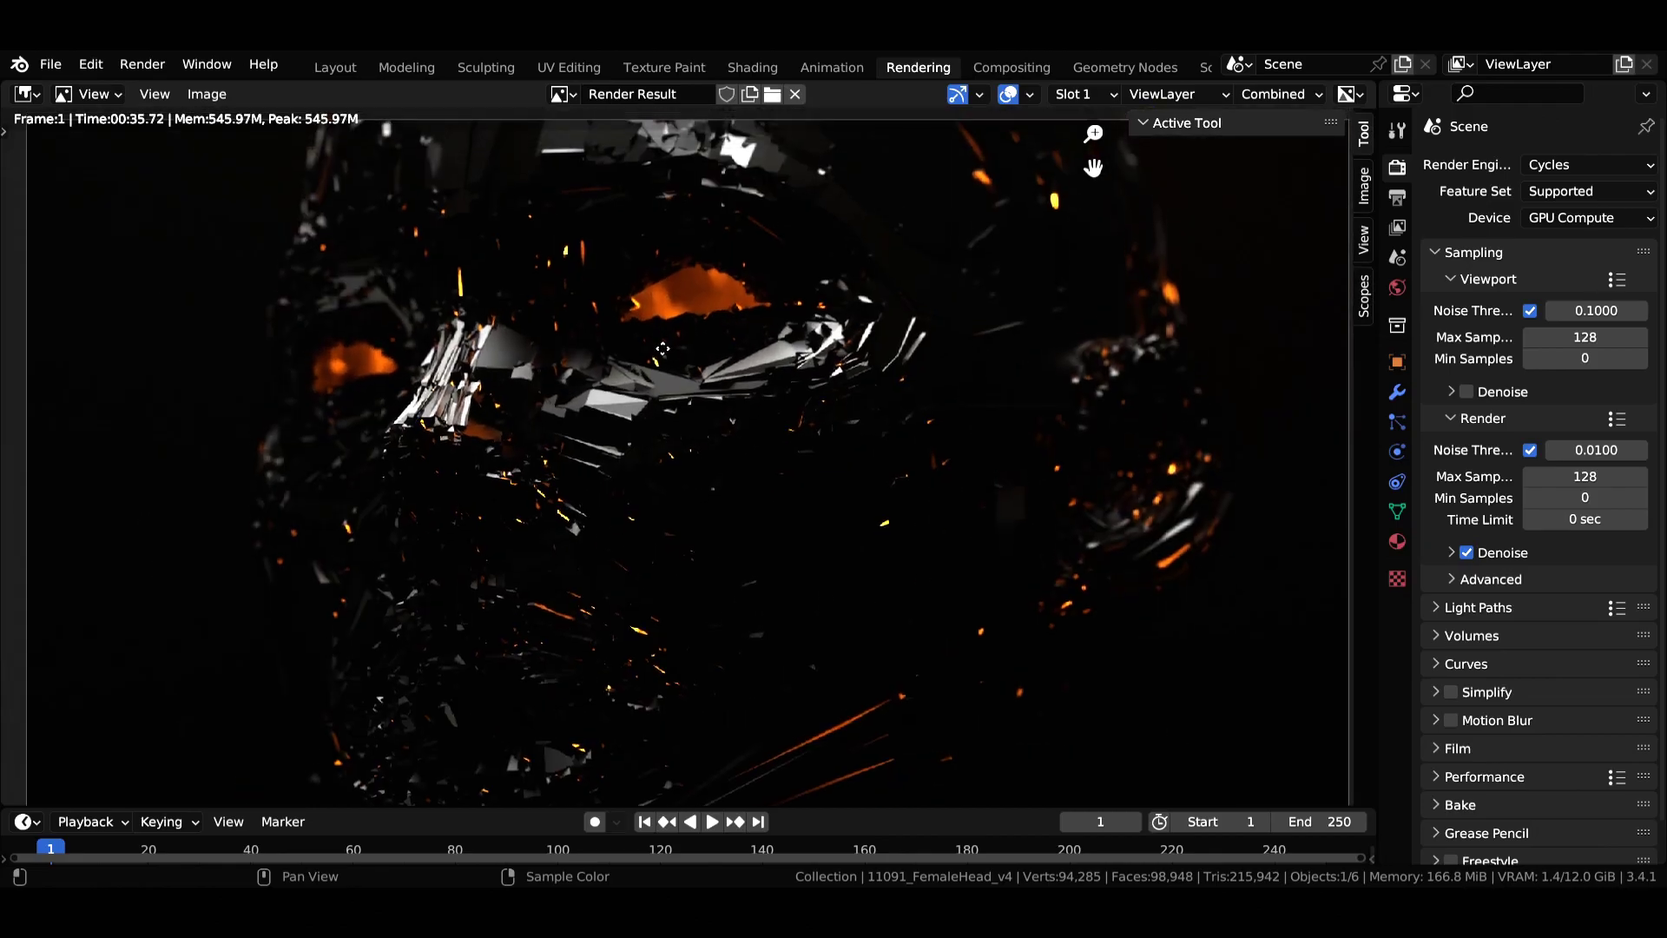